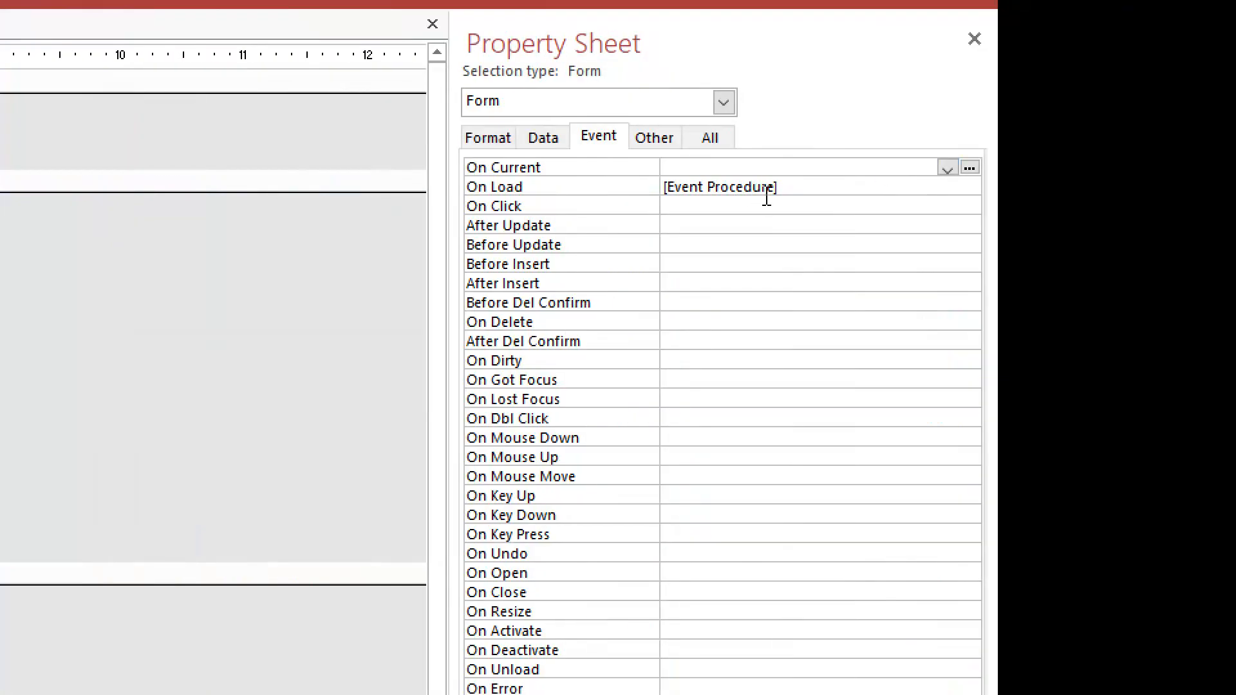
Open the Chart_of_Account form's On Load event procedure in the code editor and maximize the editor window
left_click(802, 188)
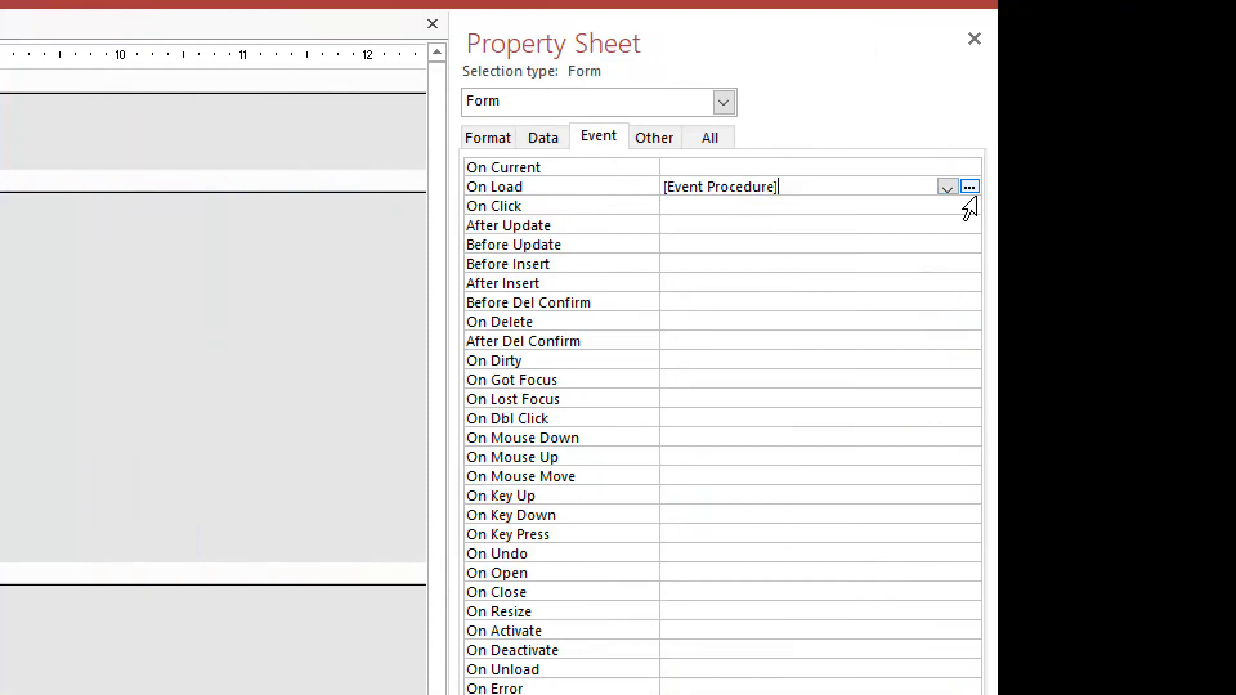
left_click(969, 187)
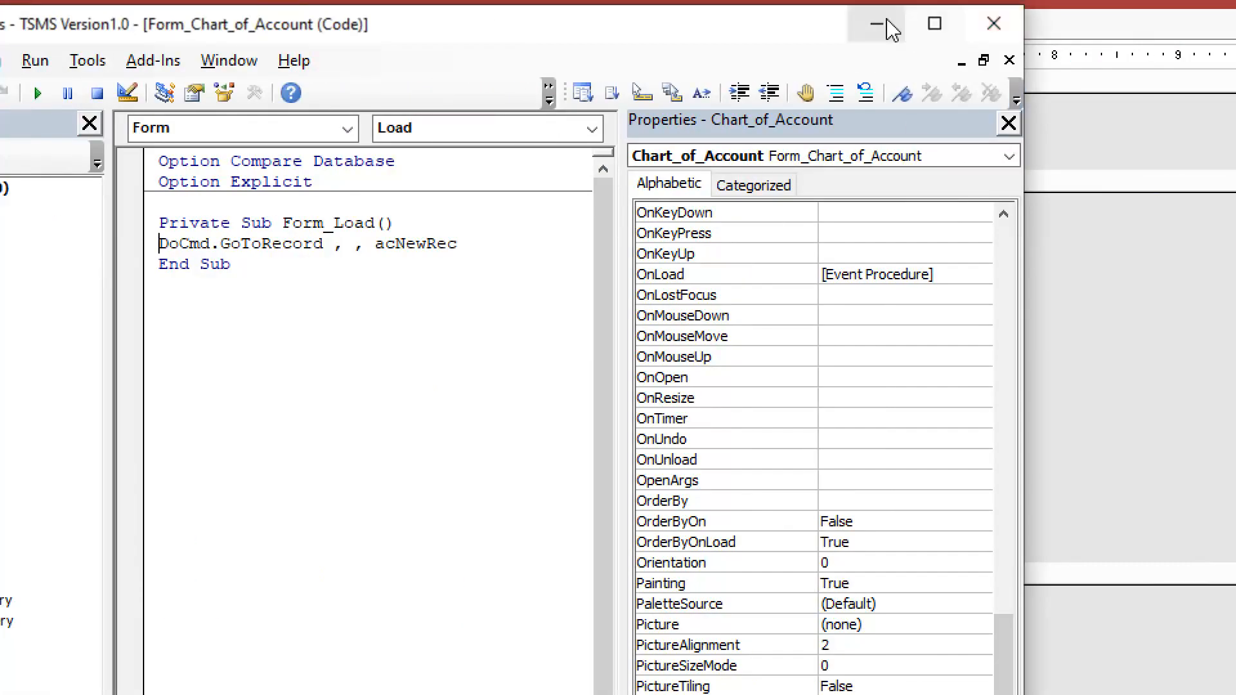
left_click(935, 24)
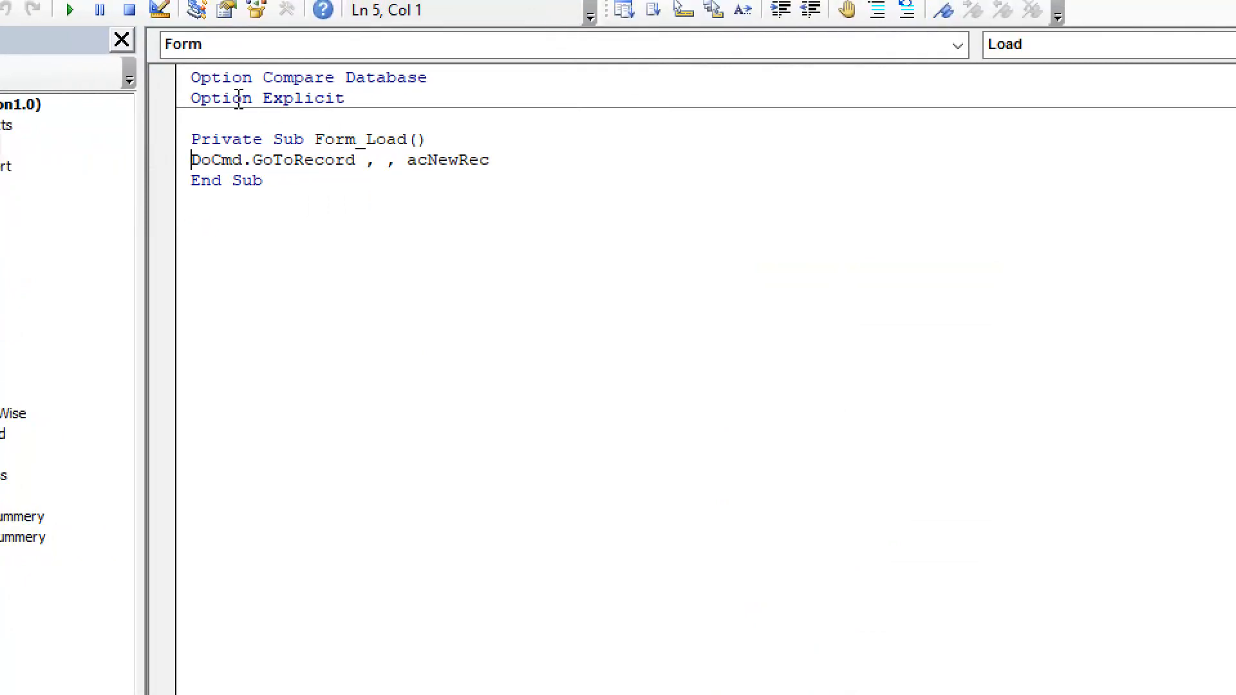
Choose the Form object and its Load event in the Chart_of_Account code module
left_click(959, 114)
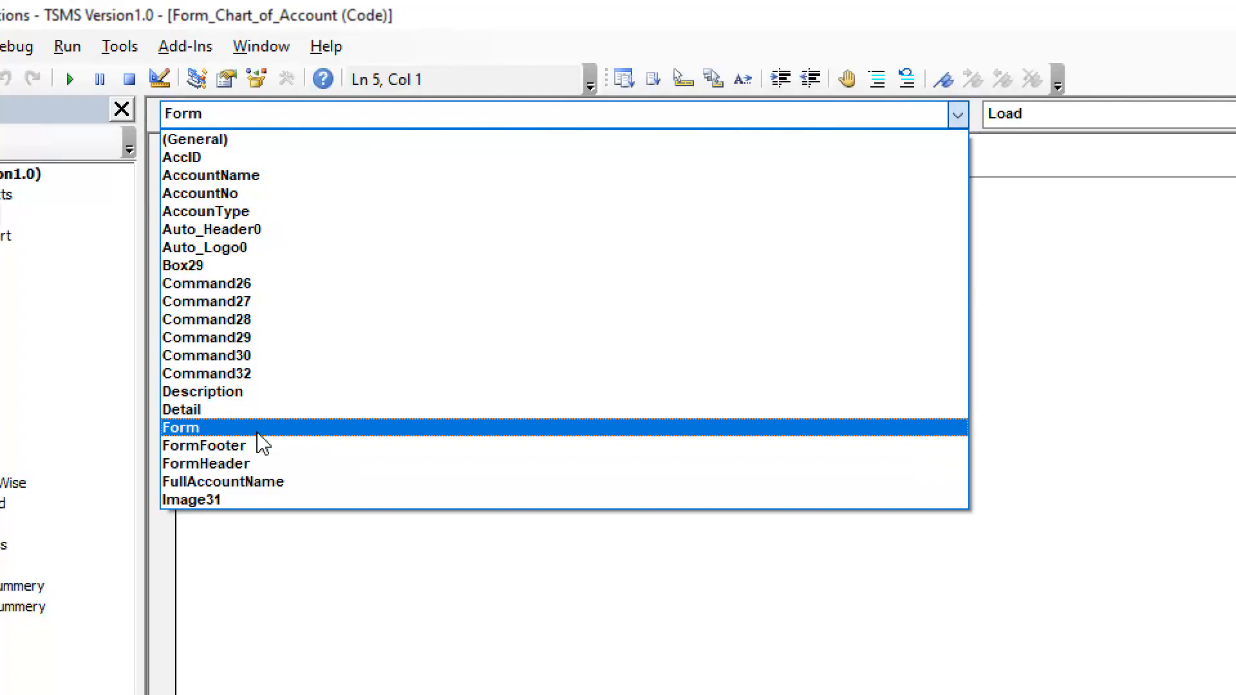
left_click(261, 427)
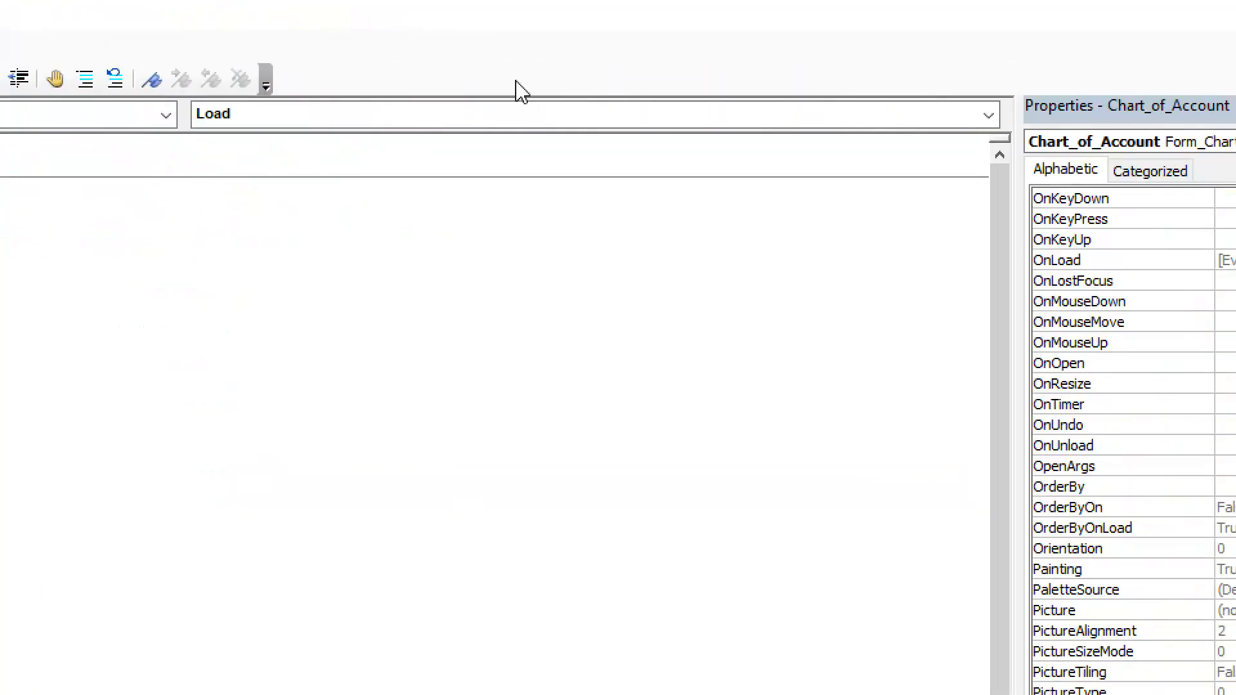
left_click(988, 115)
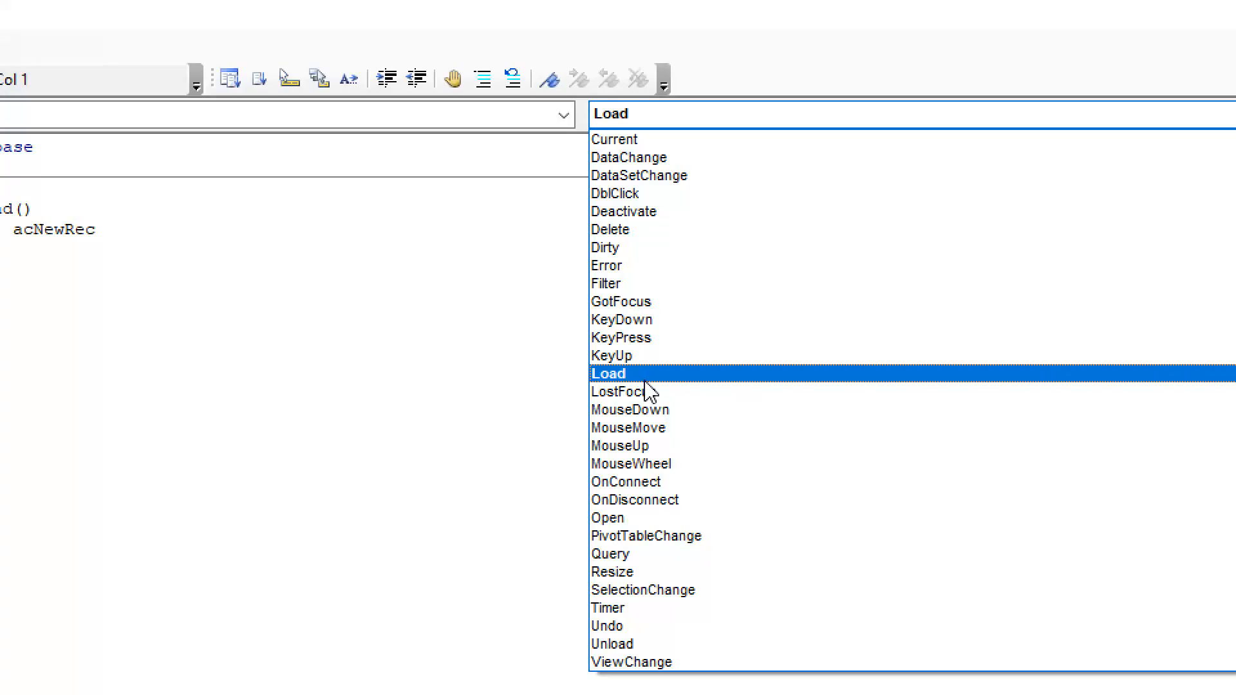
left_click(624, 375)
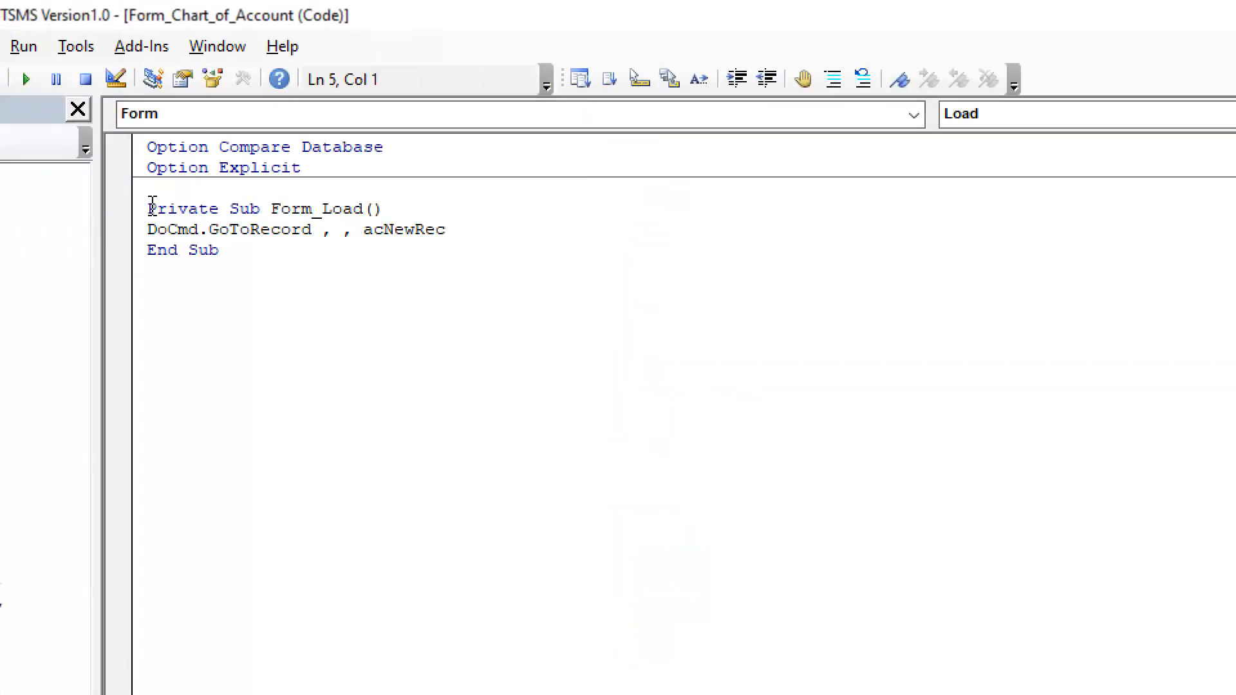
Examine the Form_Load procedure, including the DoCmd.GoToRecord statement, its two commas and the acNewRec argument
left_click_drag(147, 208, 394, 204)
left_click(282, 260)
left_click_drag(148, 231, 425, 232)
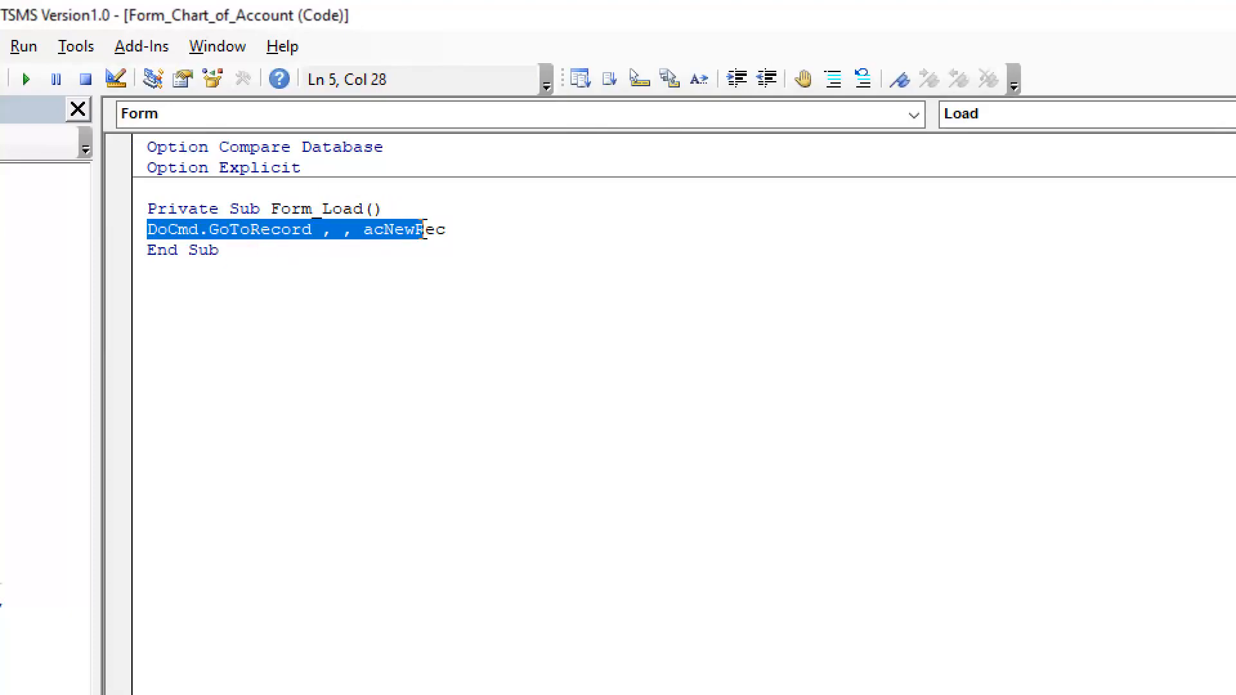
left_click(210, 231)
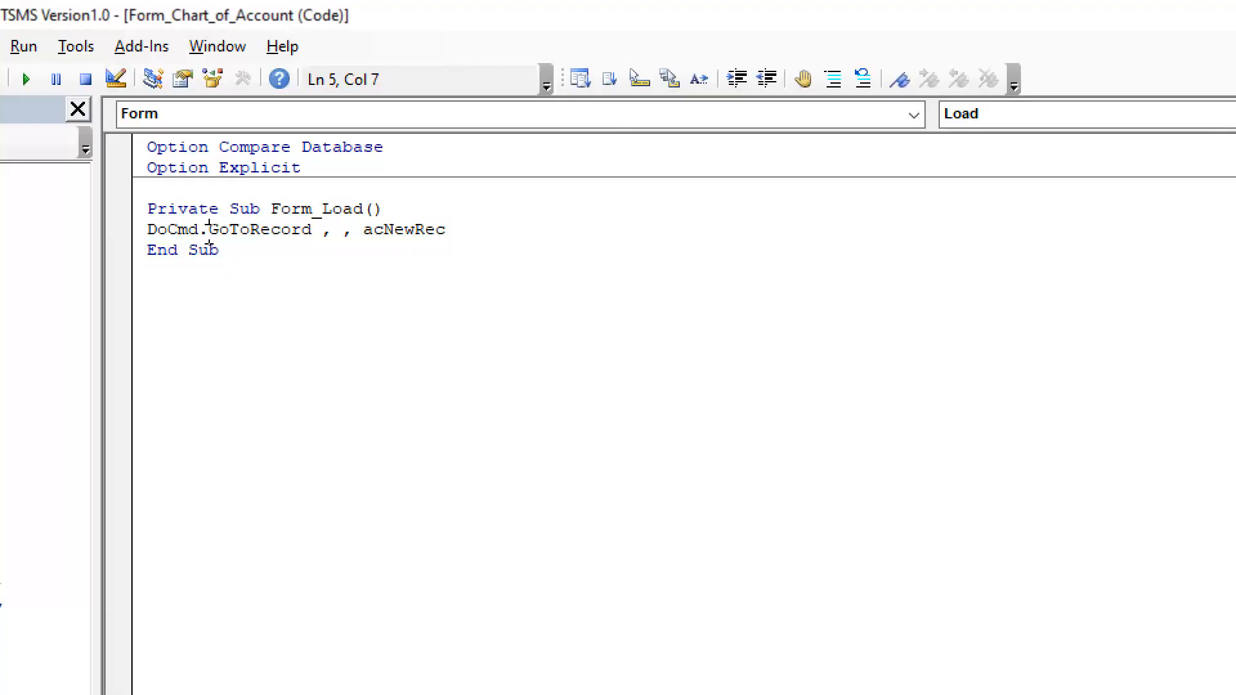
left_click(325, 242)
left_click(345, 237)
left_click_drag(321, 234, 352, 241)
left_click(342, 244)
left_click_drag(323, 232, 350, 240)
left_click(365, 230)
left_click_drag(147, 230, 157, 231)
mouse_move(440, 229)
left_mouse_down()
mouse_move(157, 229)
mouse_move(157, 209)
mouse_move(208, 229)
mouse_move(446, 230)
left_mouse_up()
left_click(277, 230)
left_click(448, 231)
left_click_drag(271, 209, 340, 210)
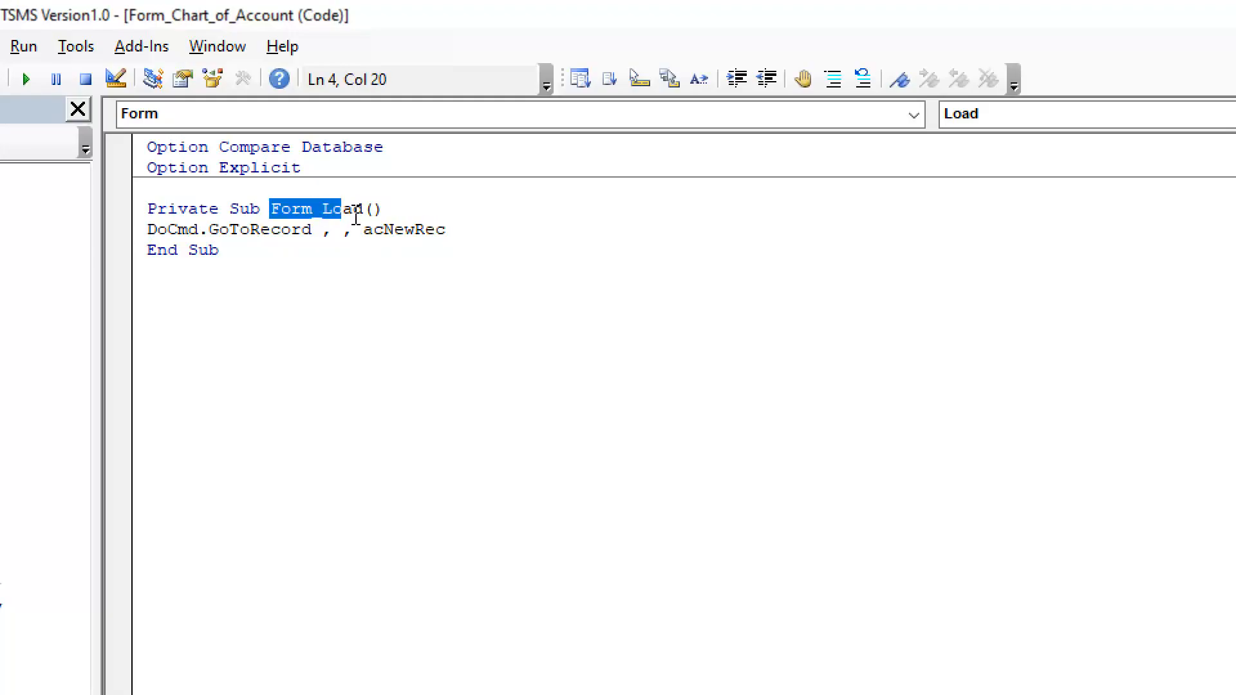
left_click(444, 233)
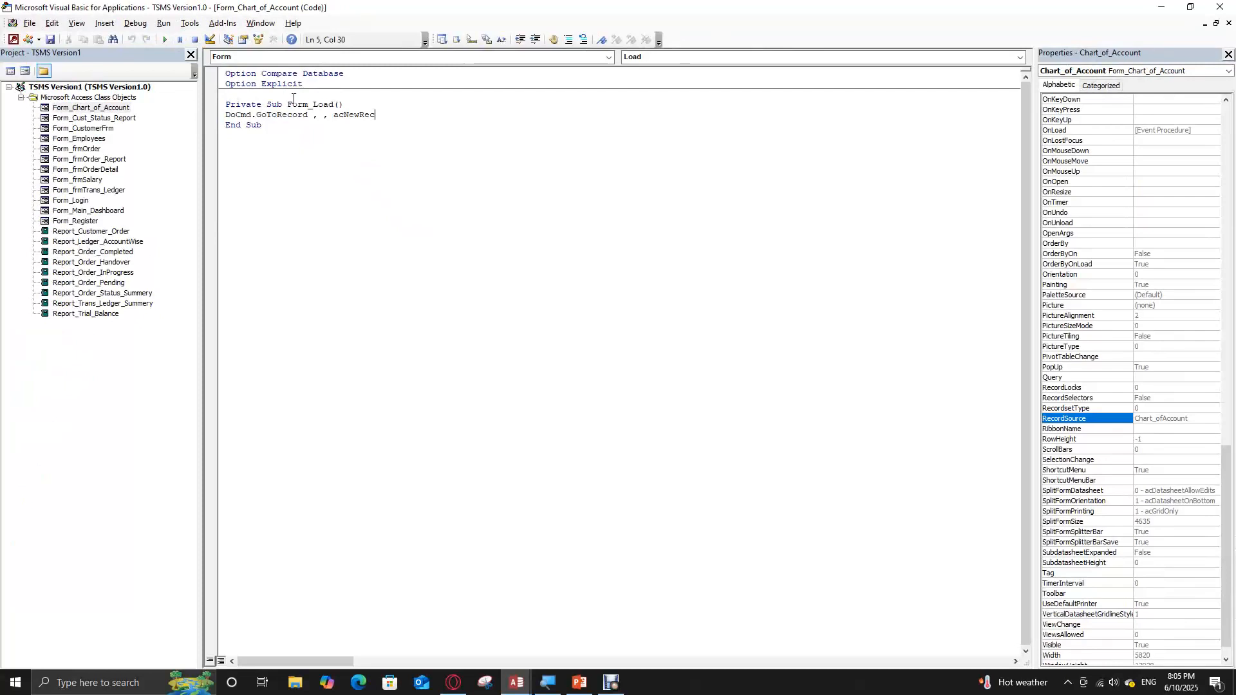
Close the code editor's Properties pane and view the code of Form_frmOrder
left_click(1228, 55)
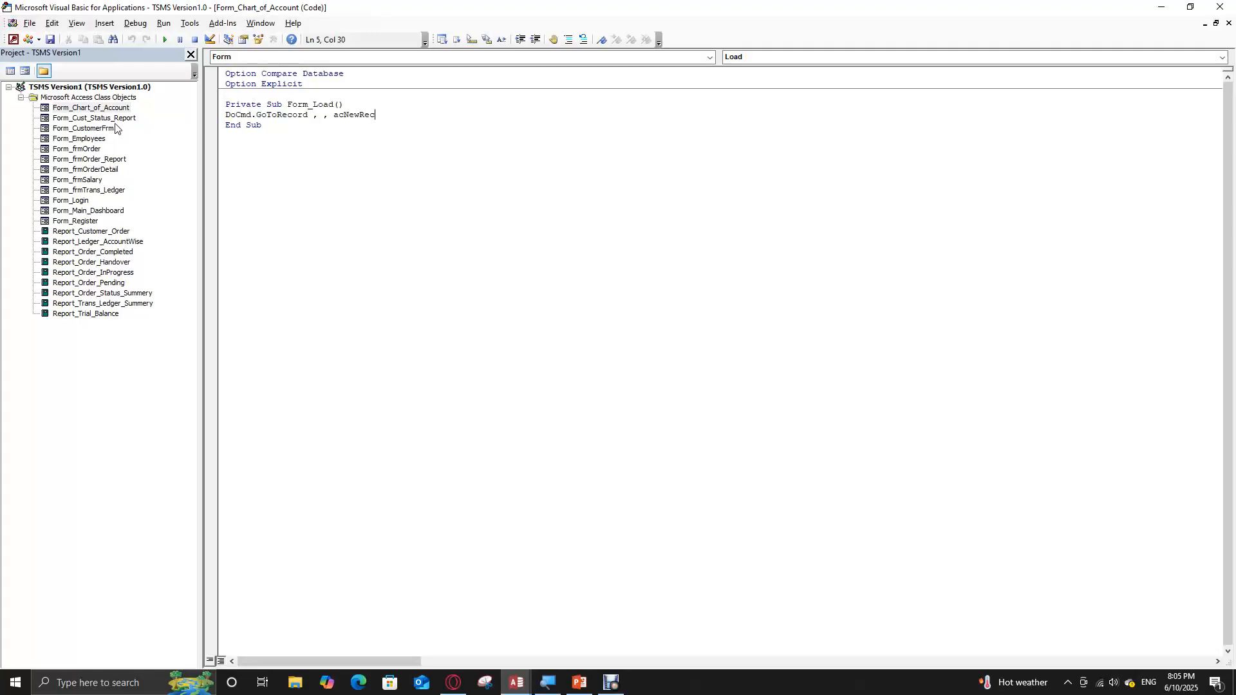
left_click(87, 149)
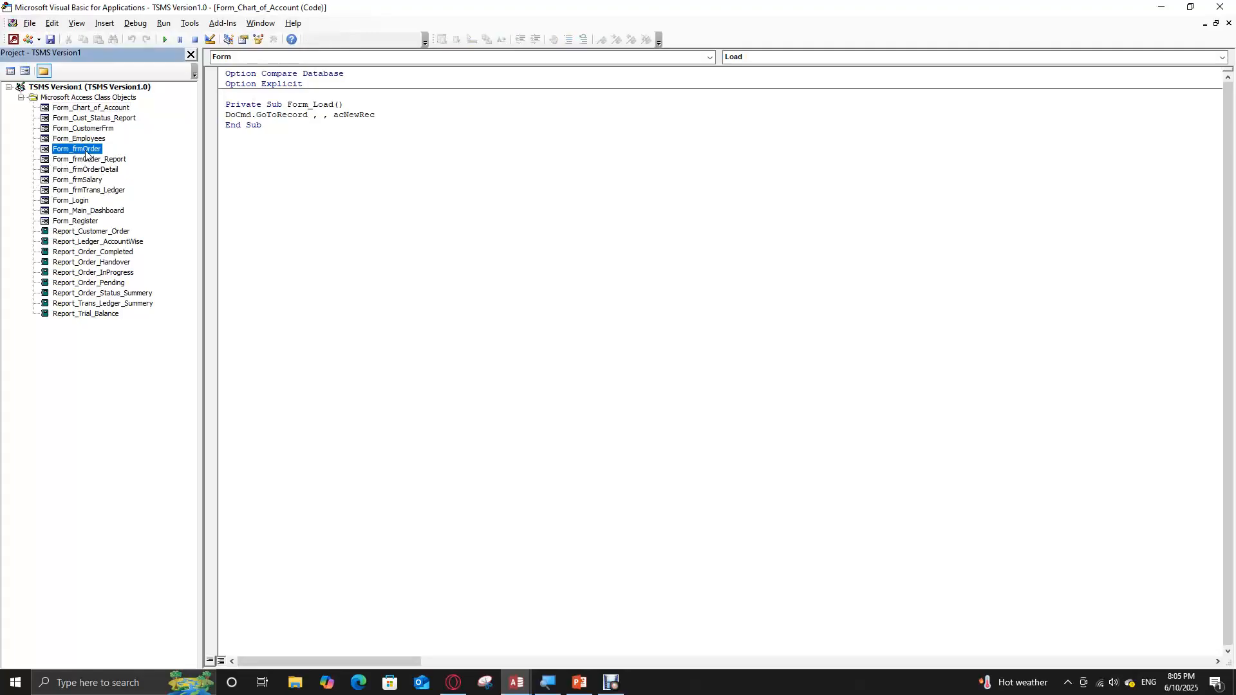
double_click(91, 150)
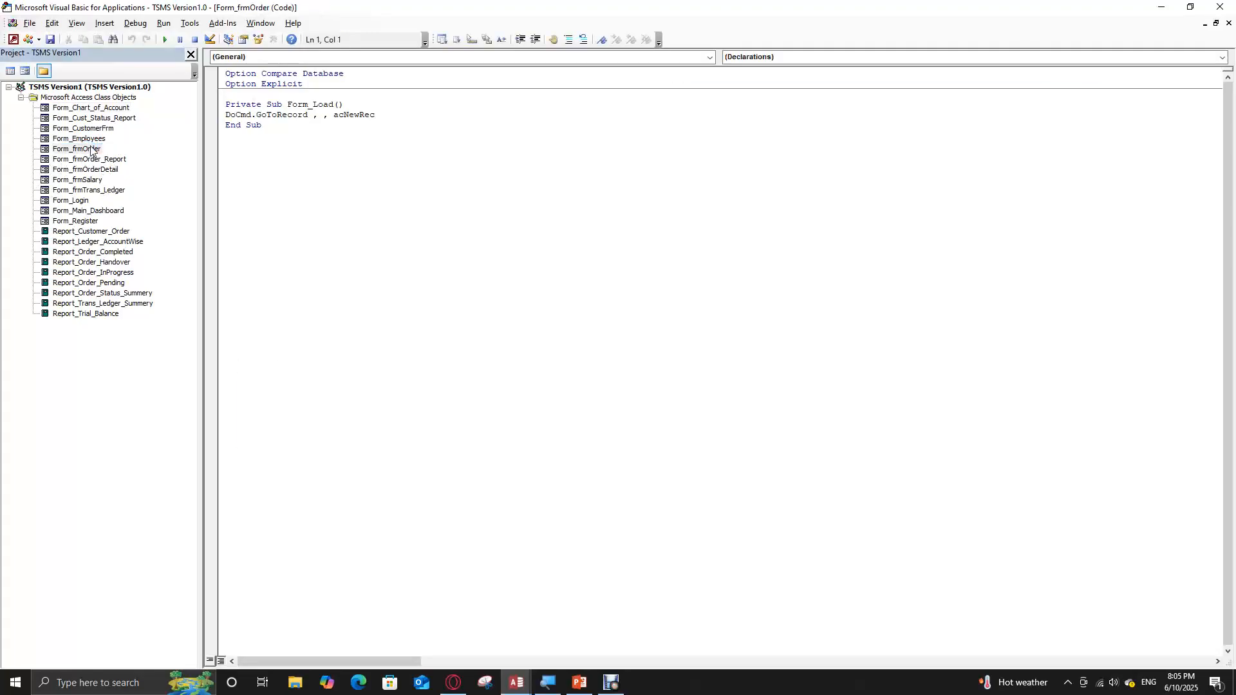
right_click(91, 150)
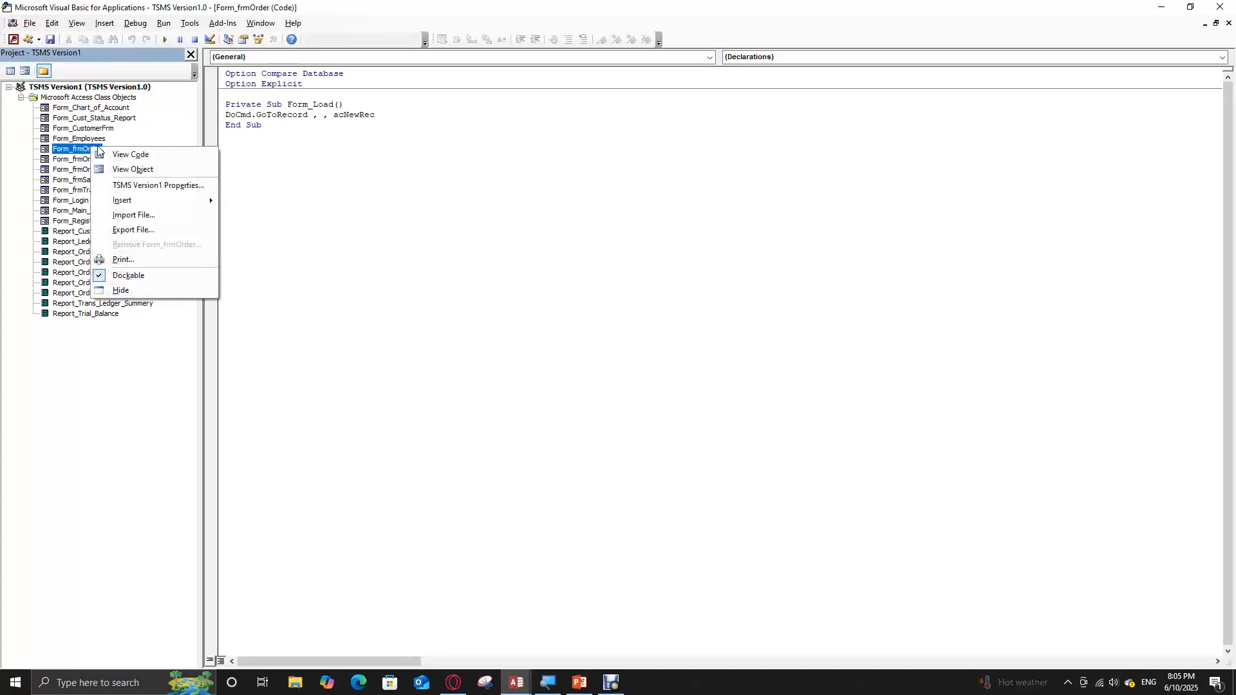
left_click(186, 155)
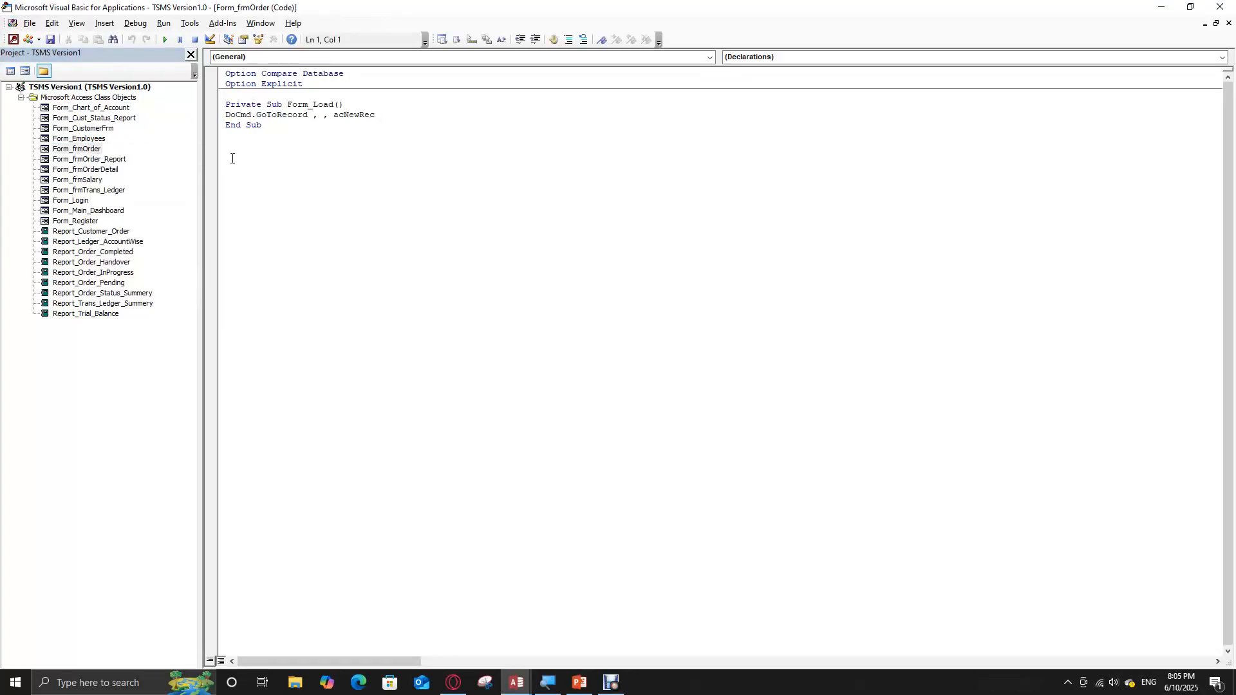
View the code of Form_frmTrans_Ledger, and close the code editor to return to the database
left_click(96, 191)
right_click(96, 191)
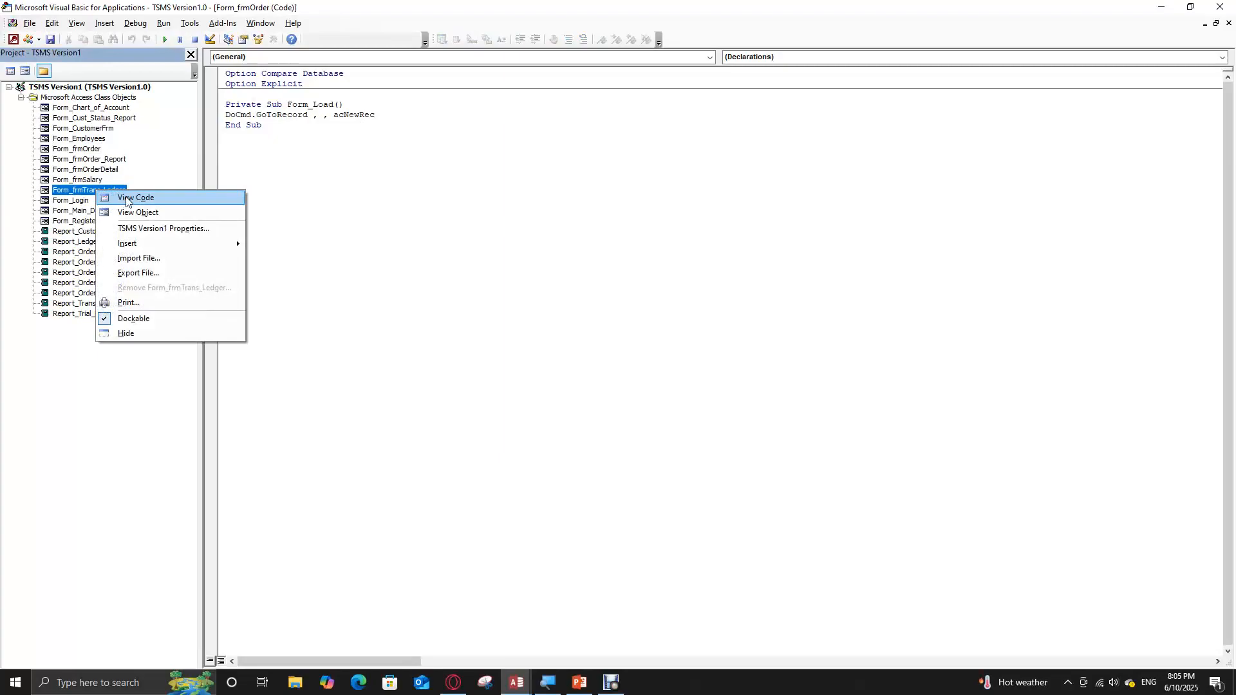
left_click(128, 200)
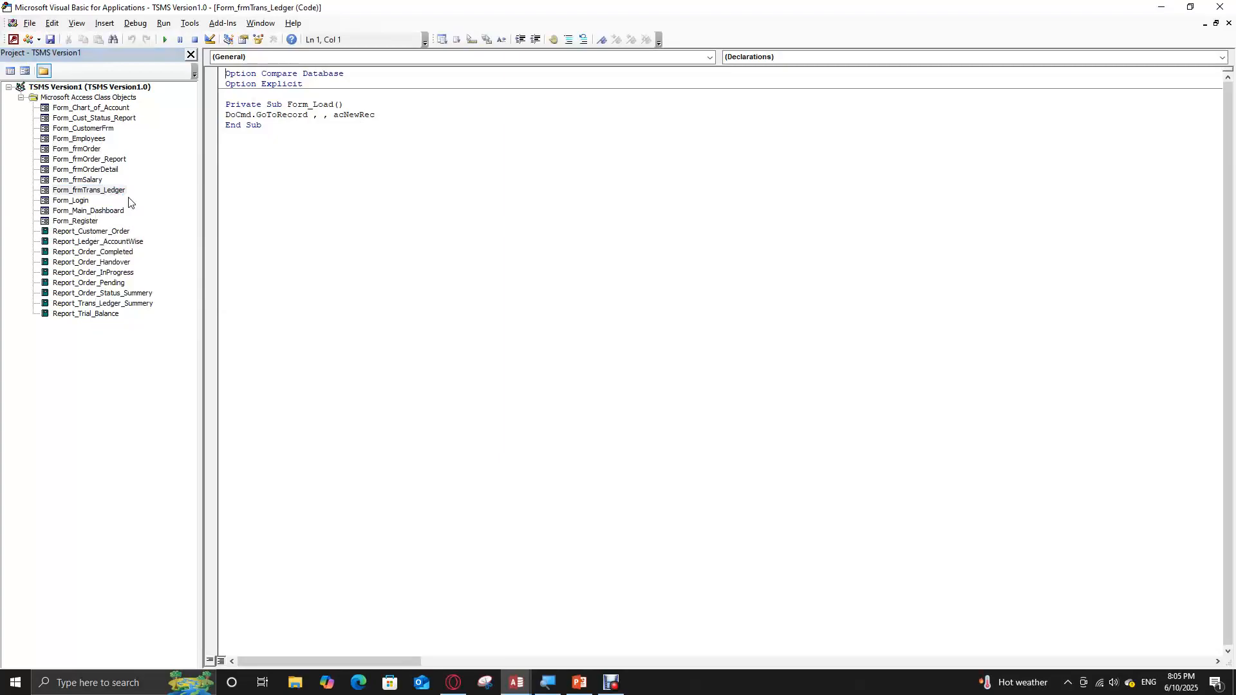
left_click(1220, 6)
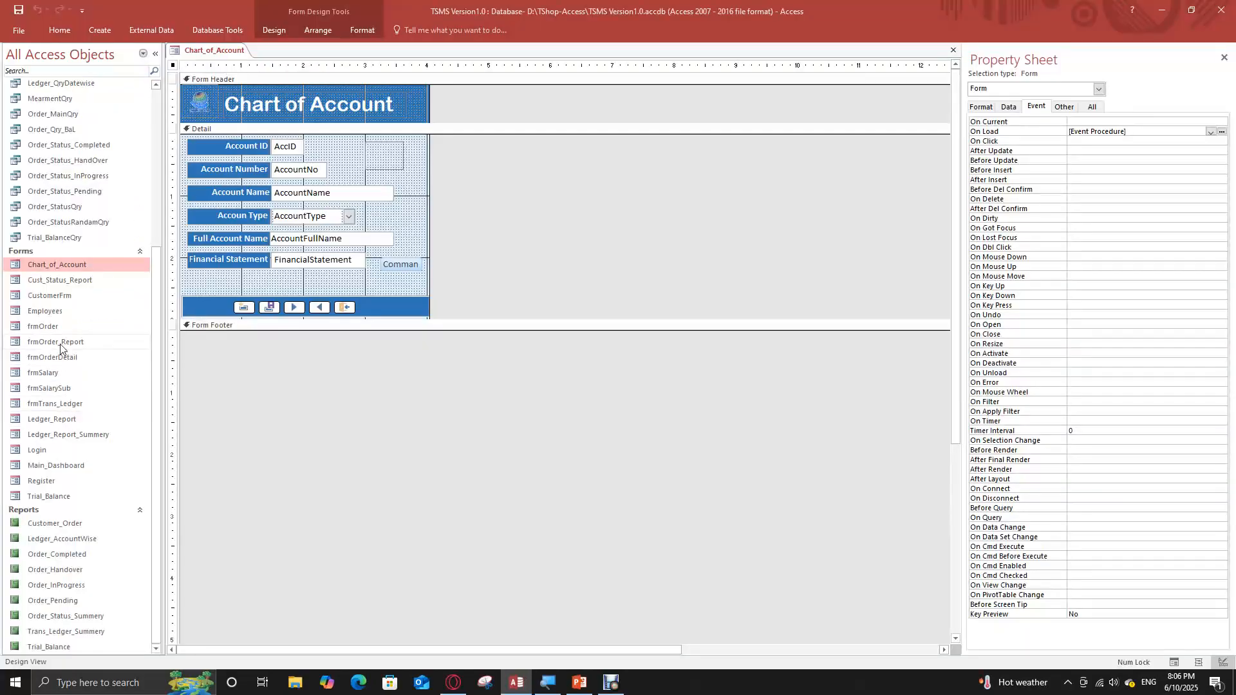
Open the CustomerFrm form in Design View and display its On Load event procedure
left_click(65, 301)
right_click(65, 302)
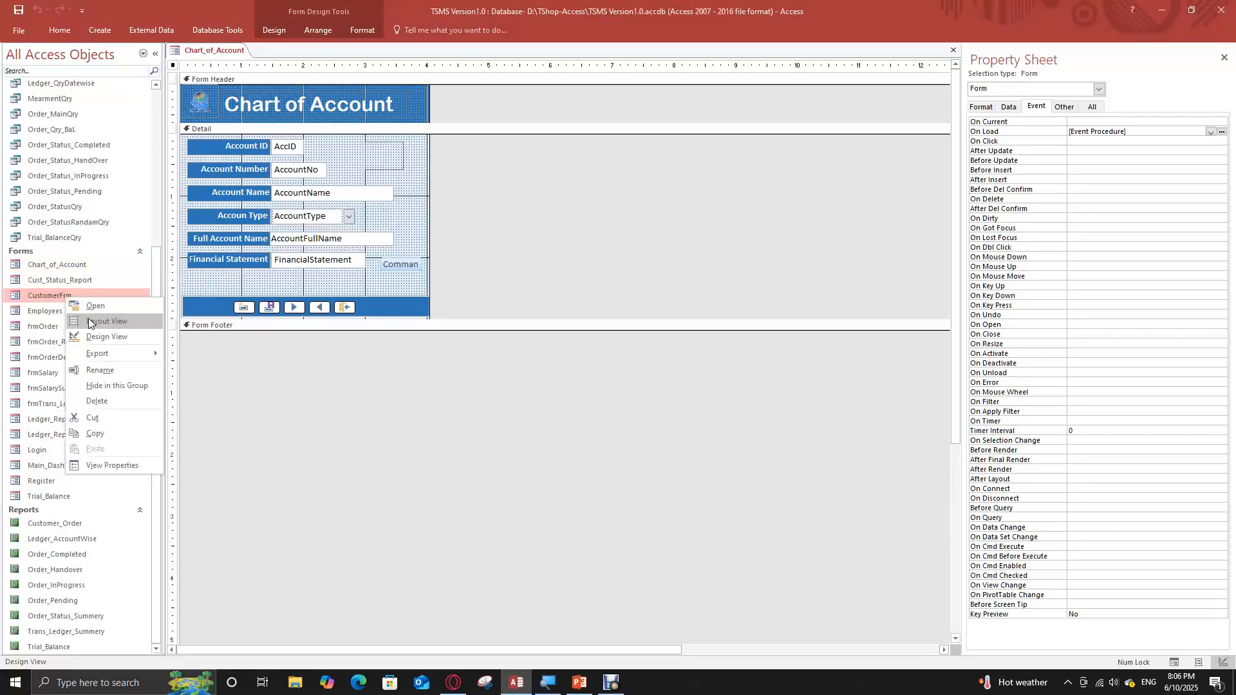
left_click(97, 340)
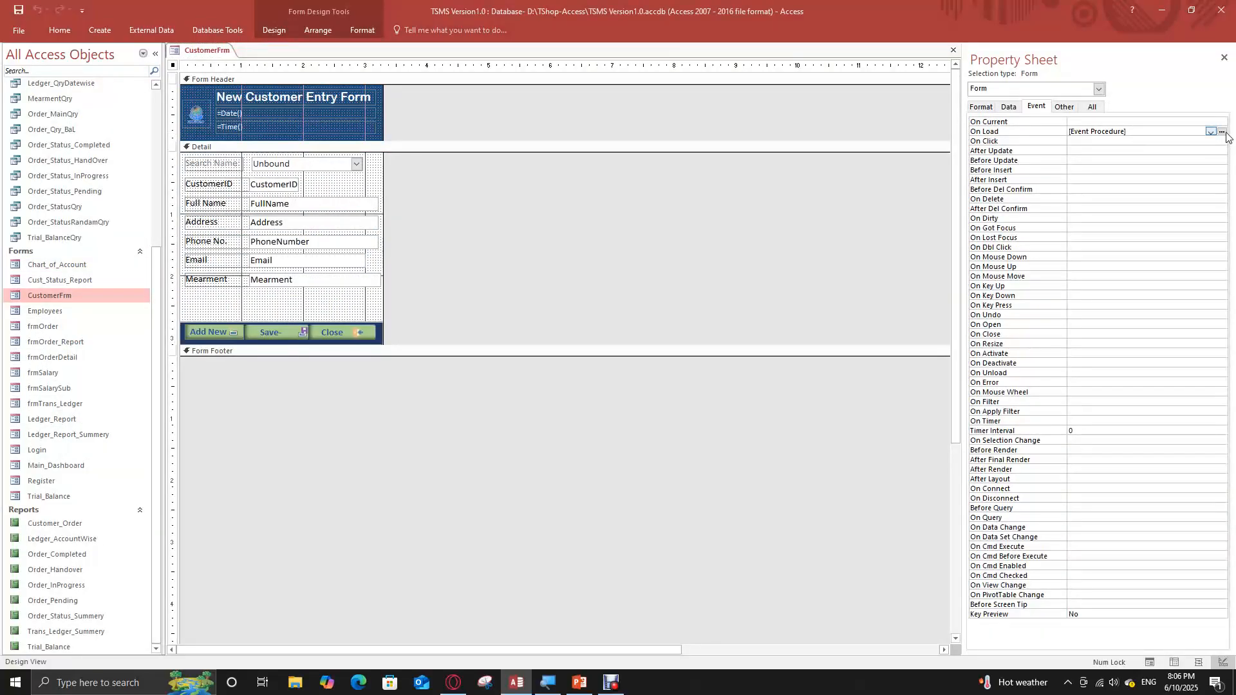
left_click(1222, 131)
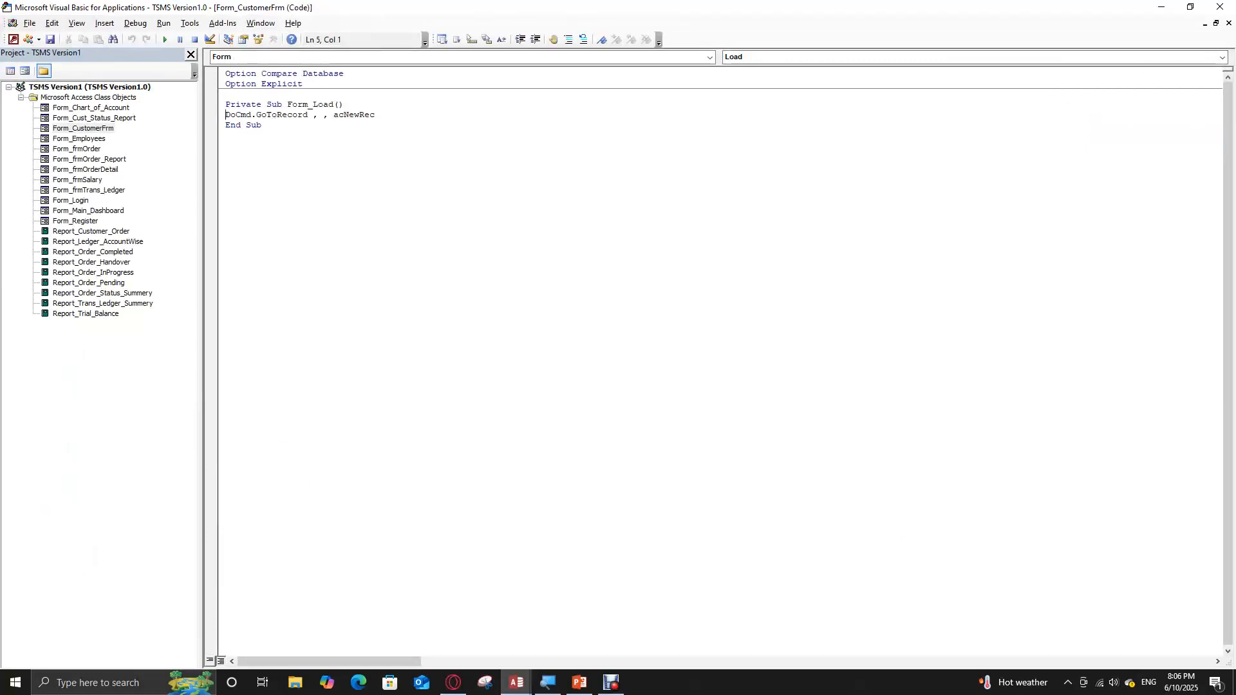
Close the code windows of CustomerFrm, frmTrans_Ledger and frmOrder, and exit the code editor
left_click(1228, 23)
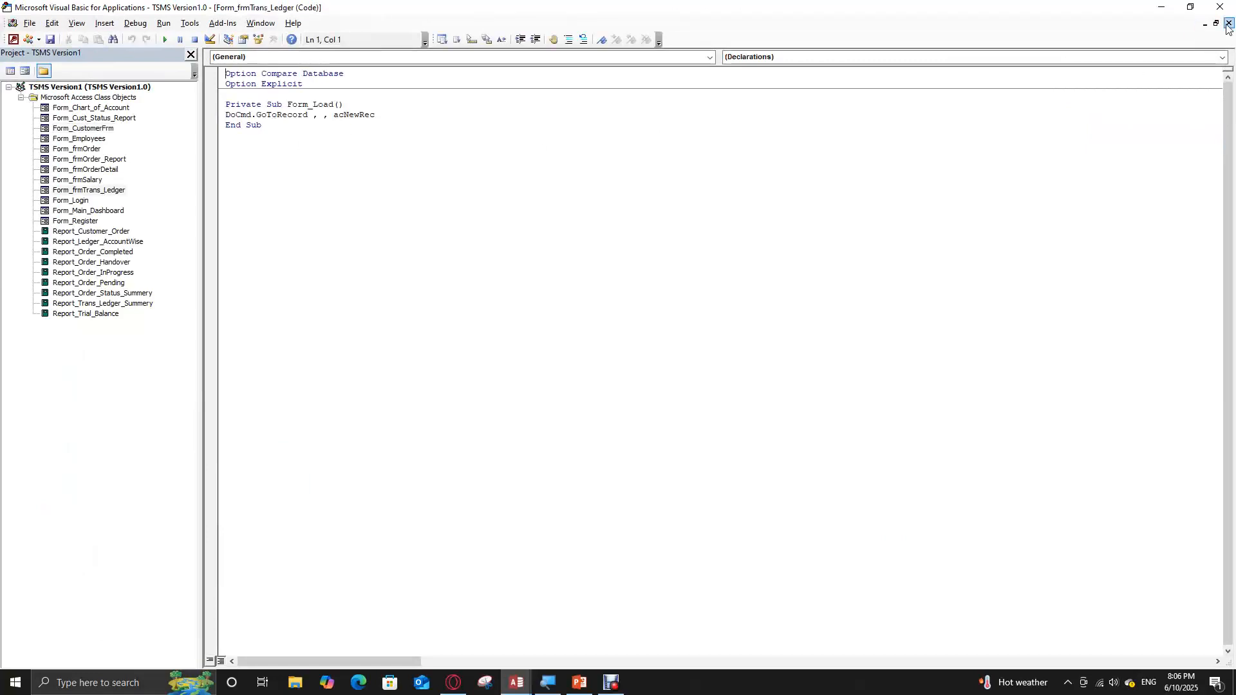
left_click(1229, 24)
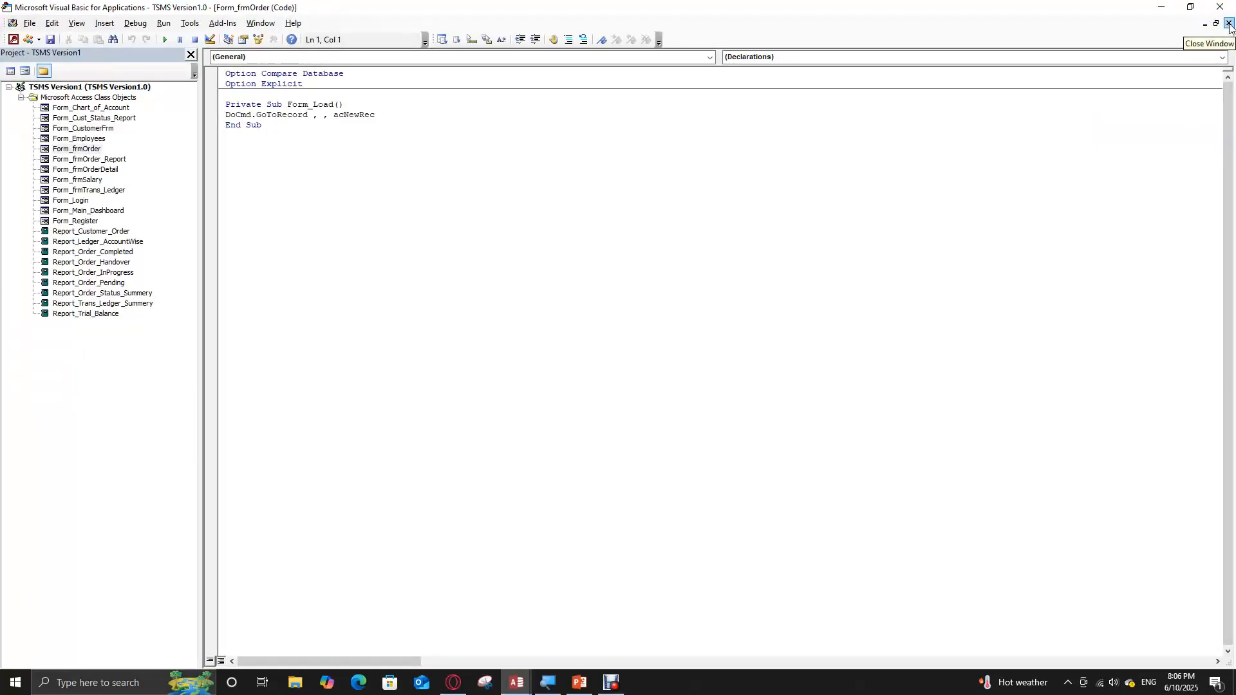
left_click(1228, 23)
left_click(1229, 23)
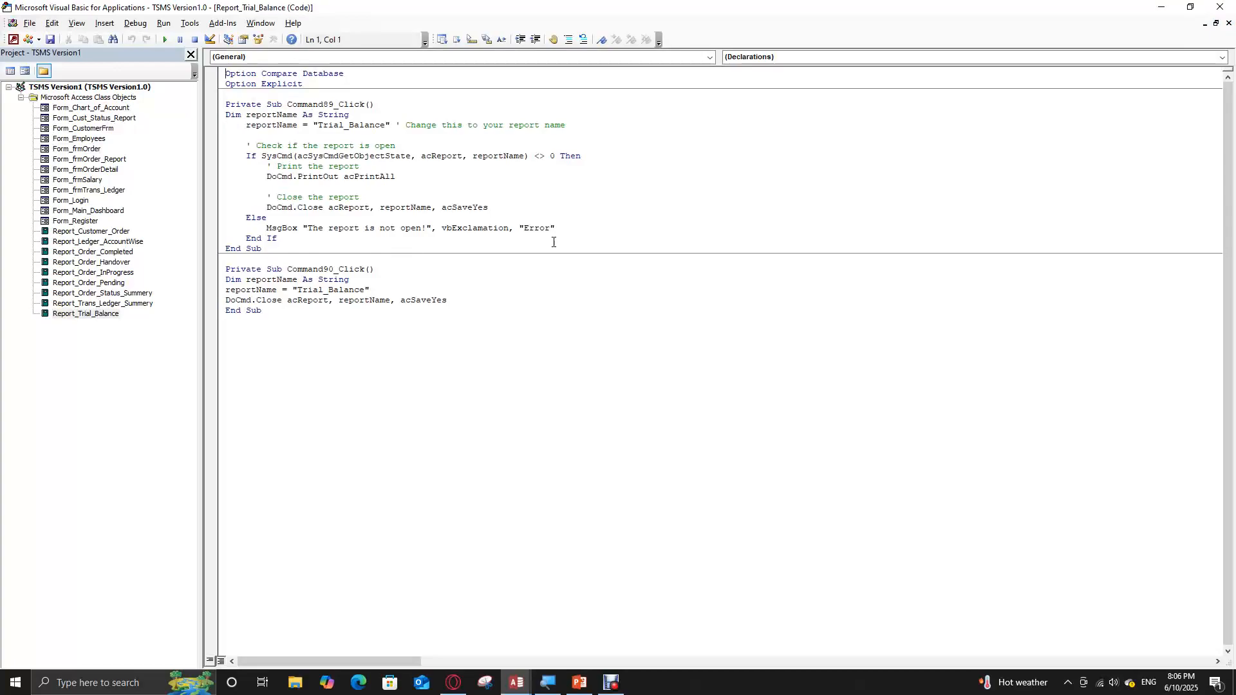
left_click(1235, 32)
left_click(1220, 6)
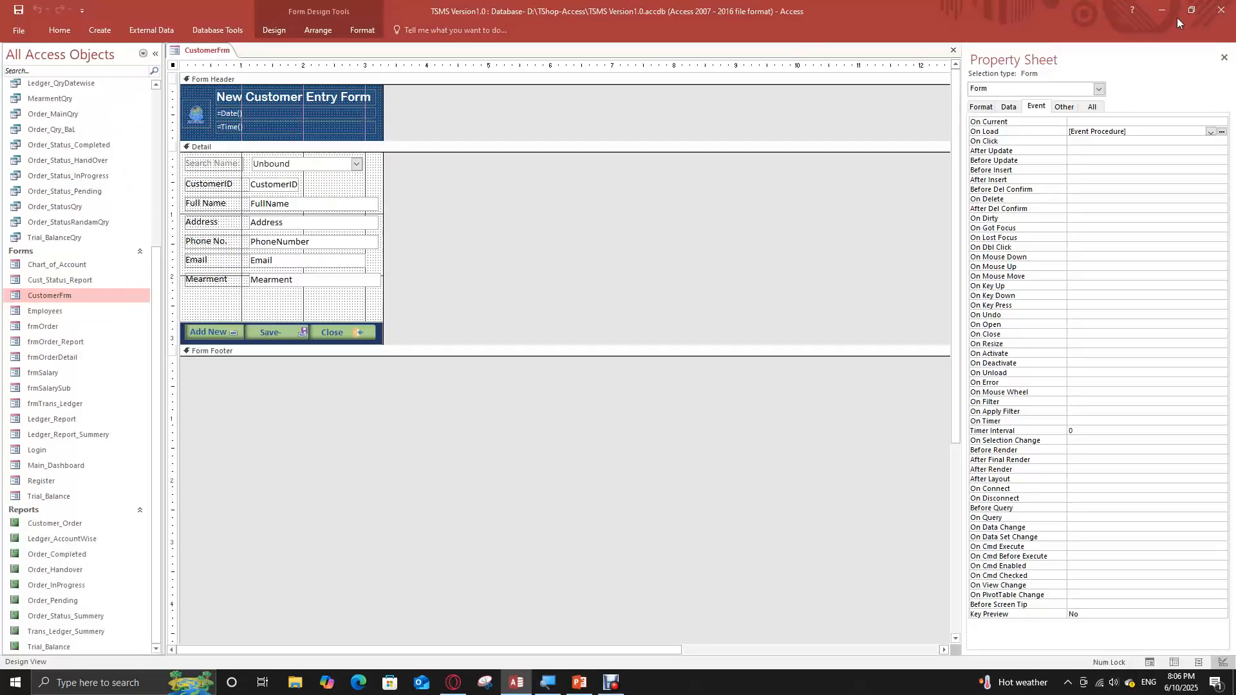
Close the CustomerFrm form without saving its design changes
right_click(207, 58)
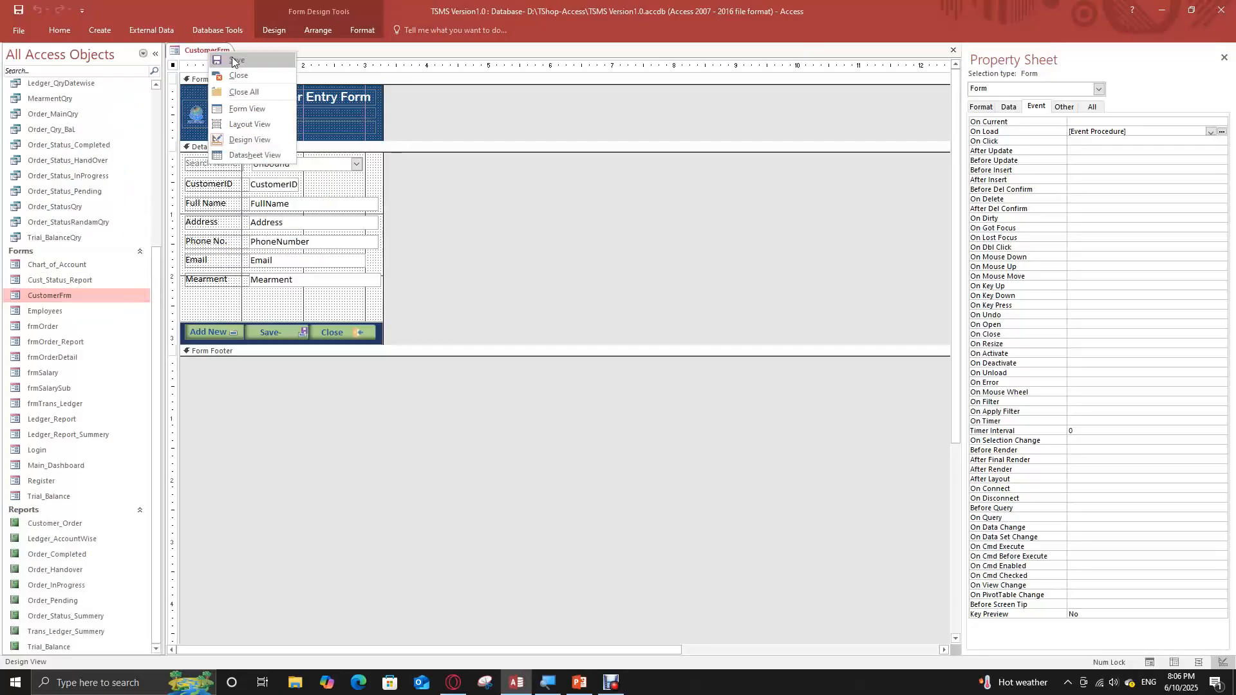
left_click(237, 75)
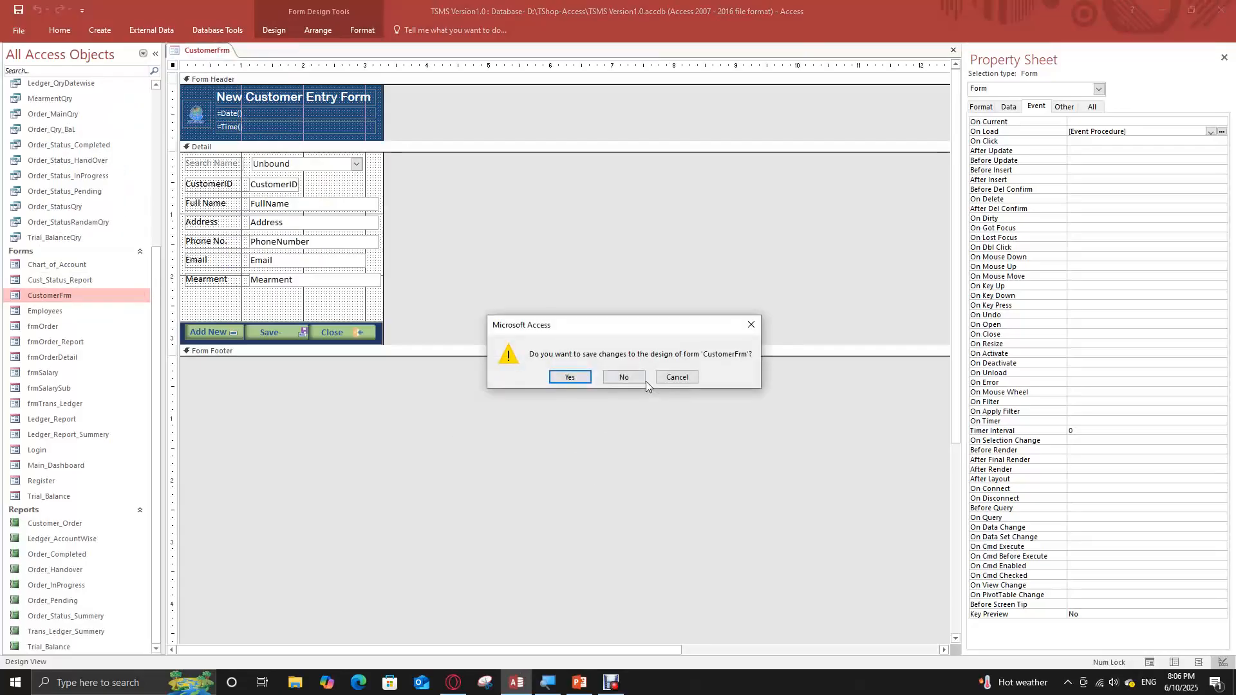
left_click(628, 379)
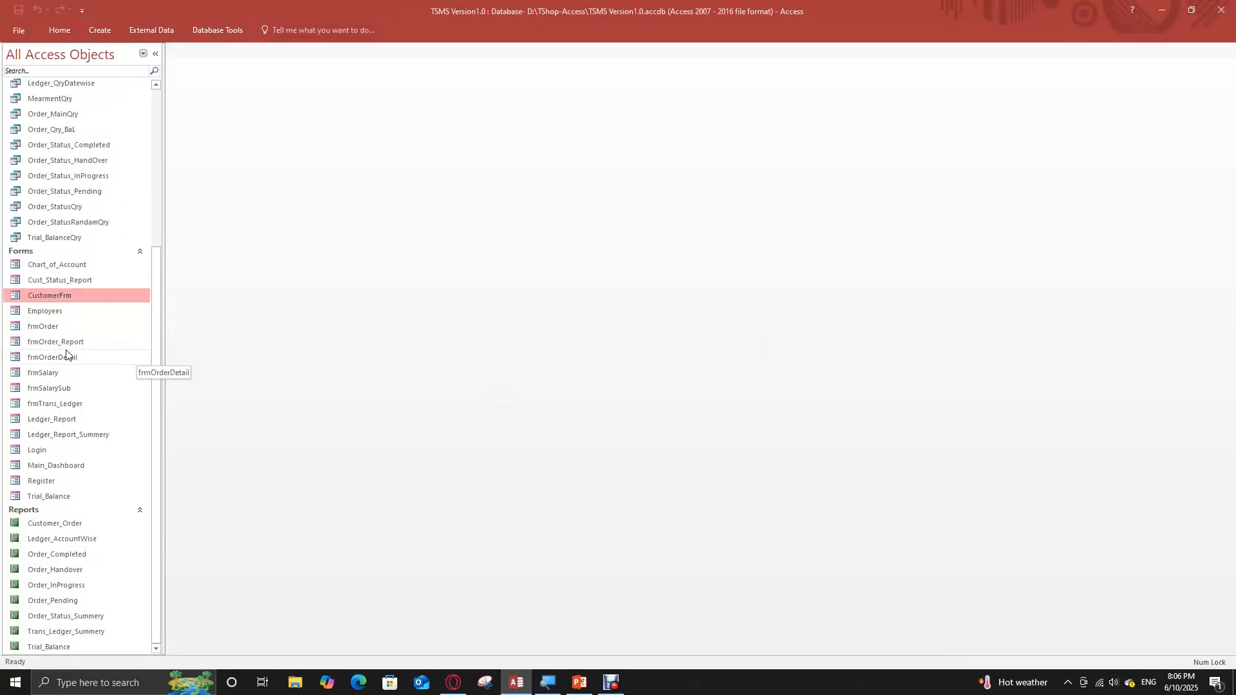
Open the frmOrder form in Design View and display its On Load event procedure
left_click(57, 324)
right_click(59, 323)
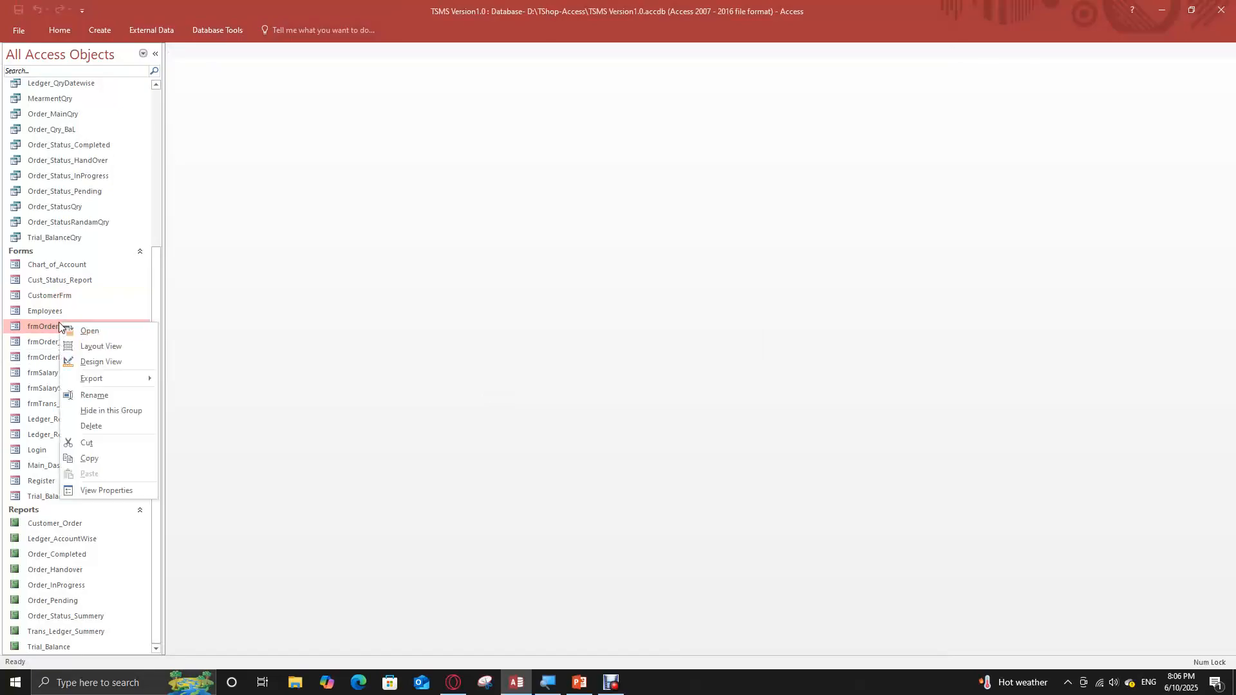
left_click(95, 361)
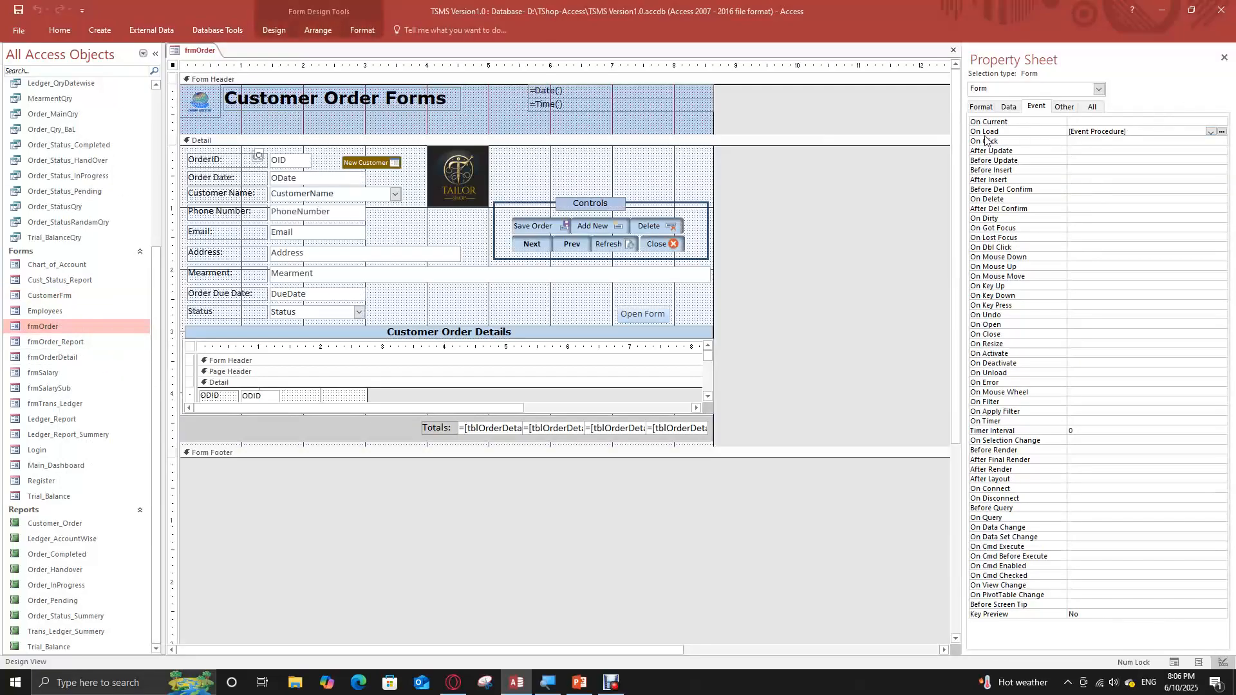
left_click(1223, 132)
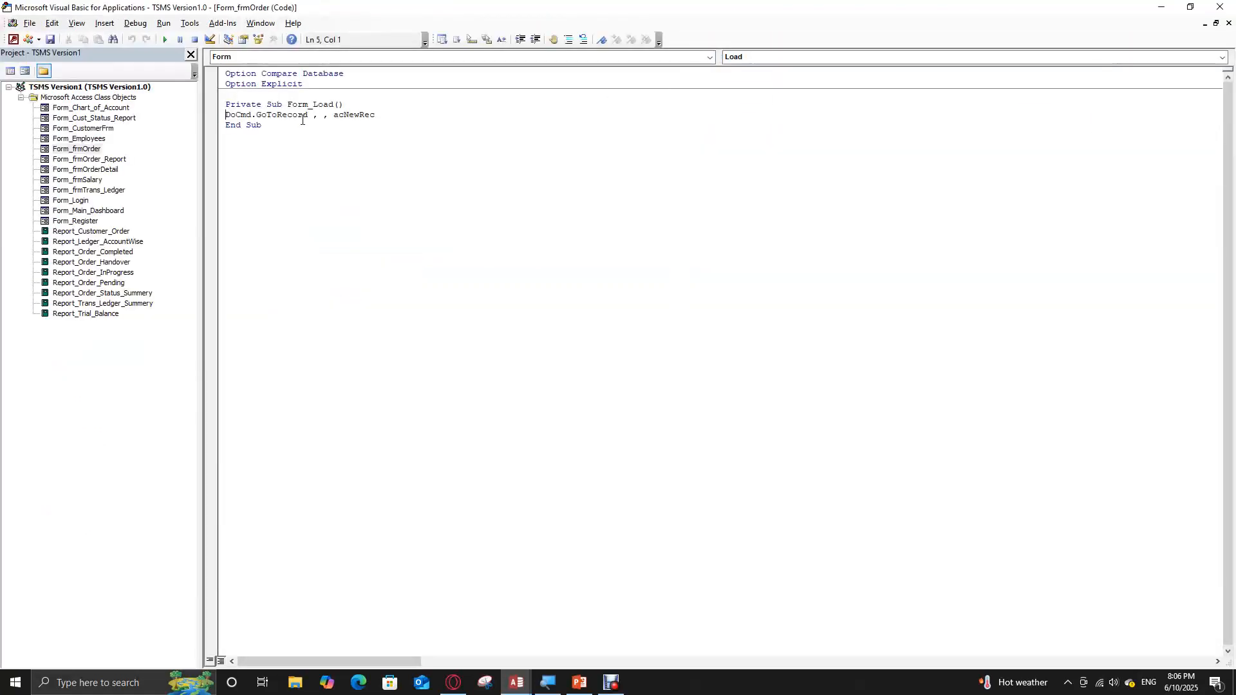
Close the frmOrder code window and the code editor, and select the tblOrderDetail subform in the form design
left_click(1229, 23)
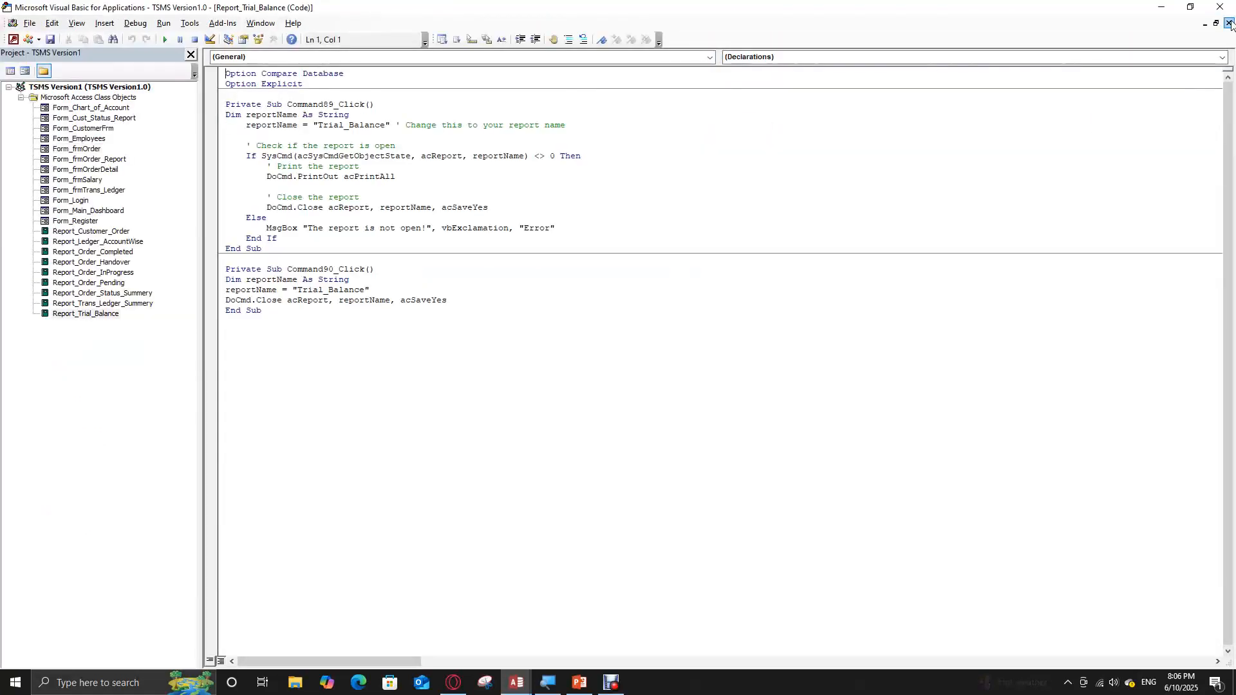
left_click(1220, 6)
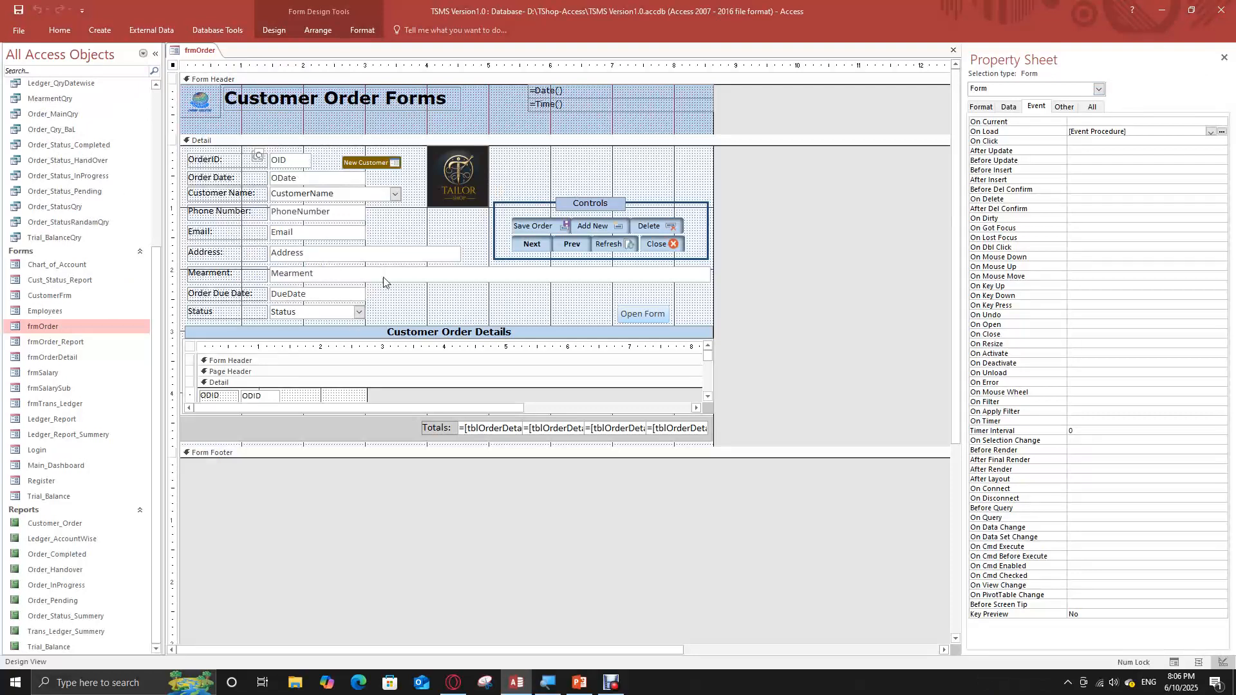
left_click(383, 341)
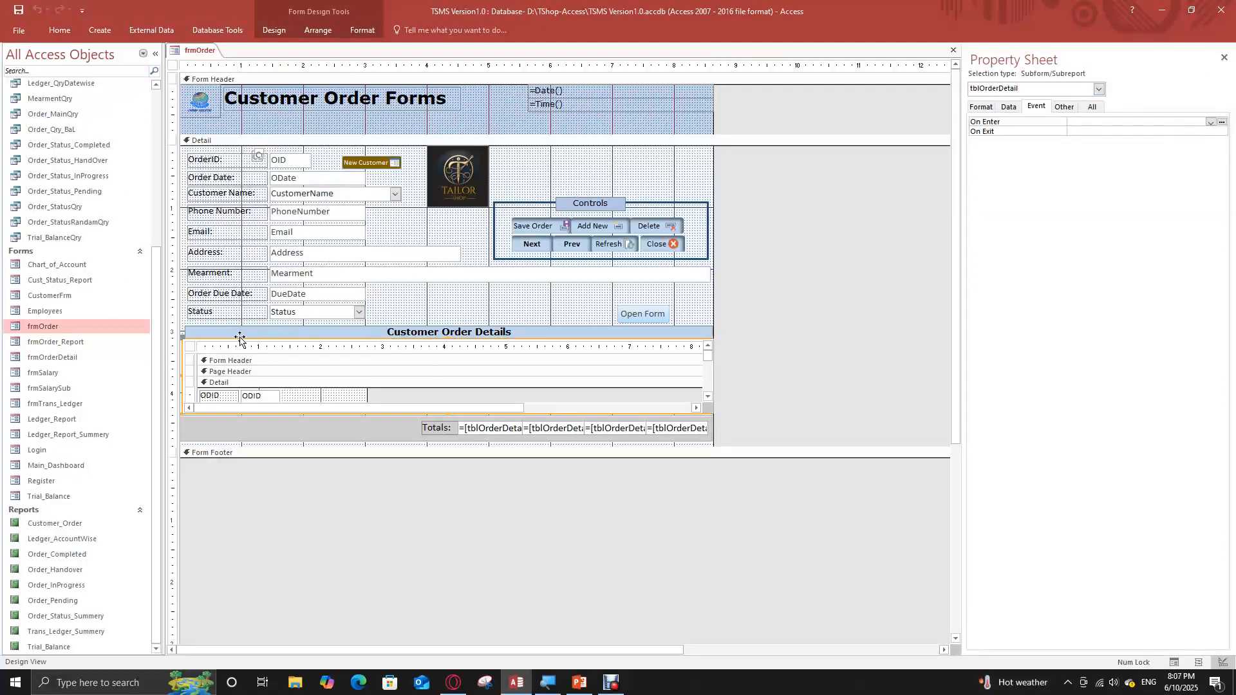
Close the frmOrder form without saving its design changes
left_click(191, 348)
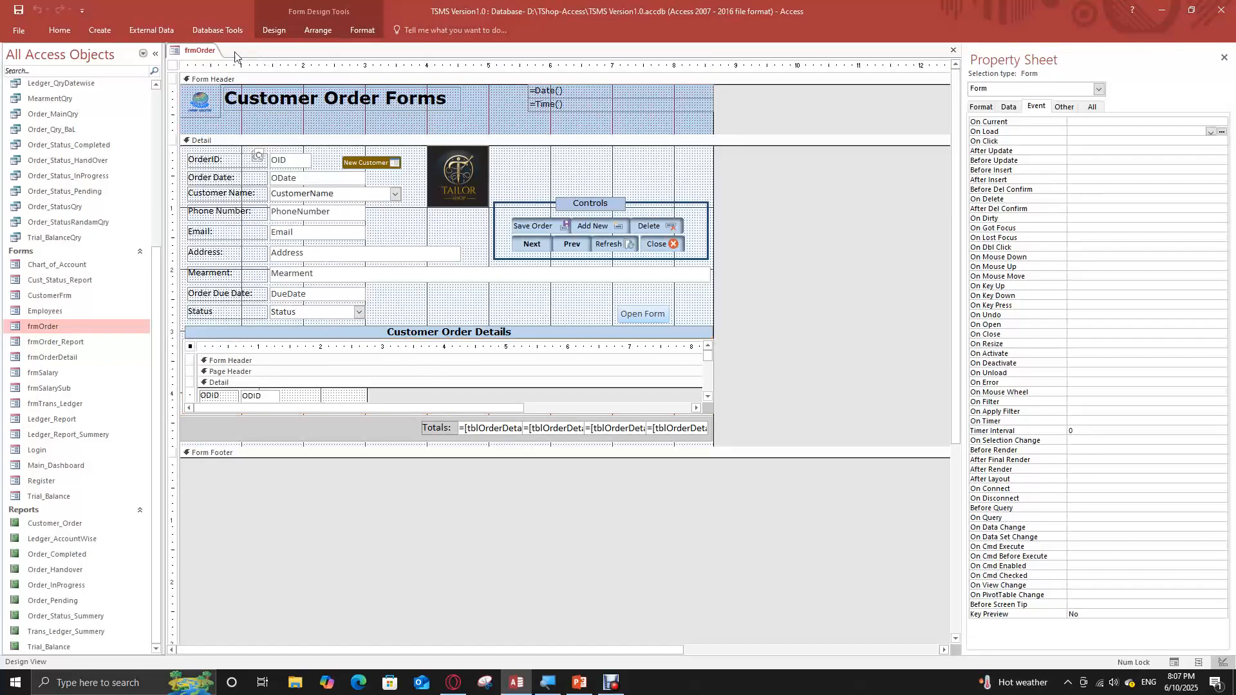
right_click(200, 51)
left_click(232, 73)
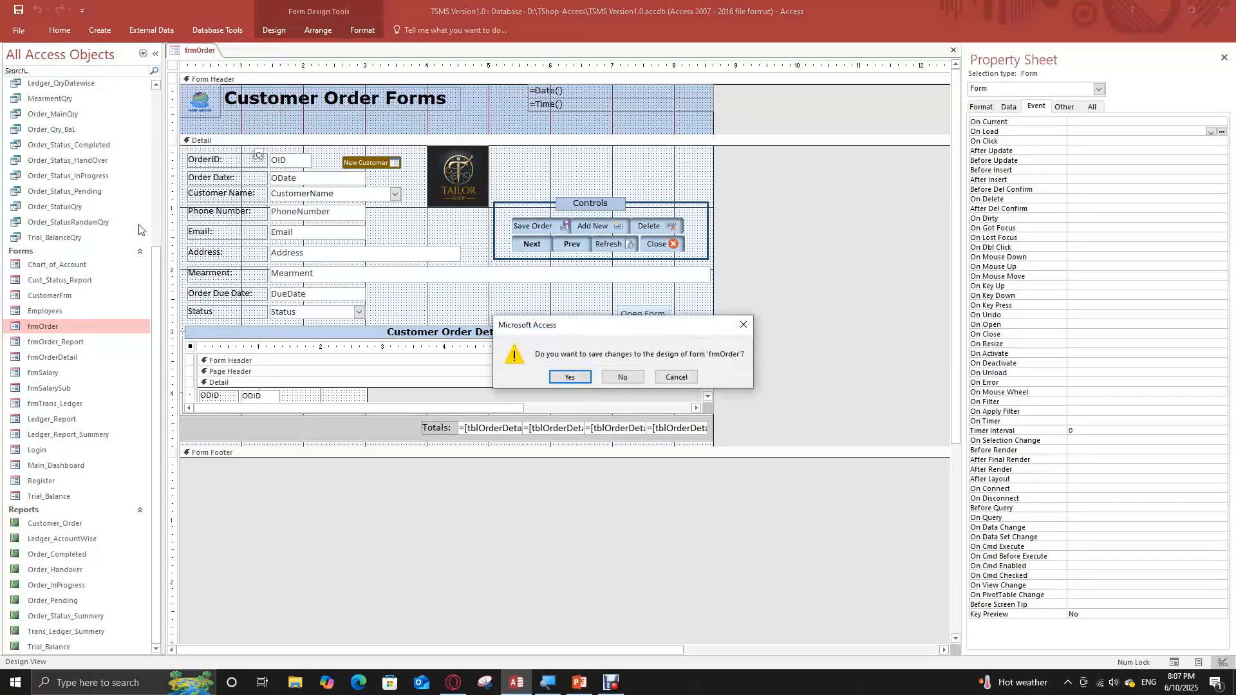
left_click(622, 377)
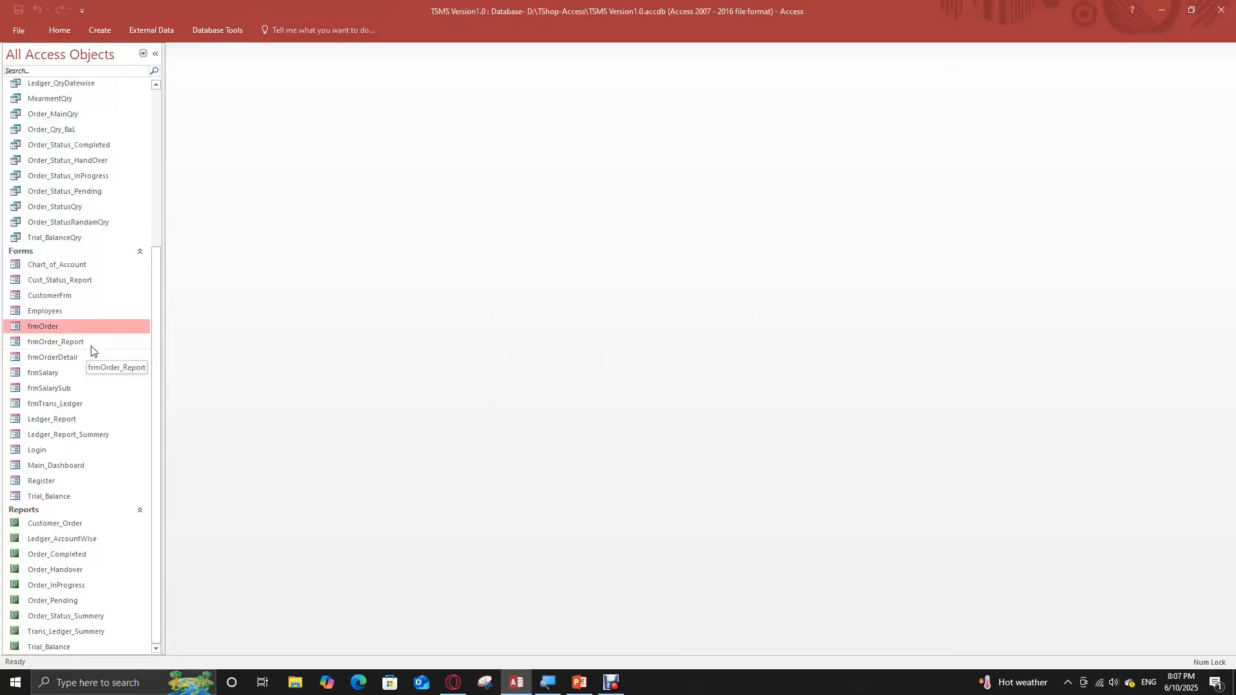
Open the frmSalary form in Design View and display its On Load event procedure
left_click(57, 362)
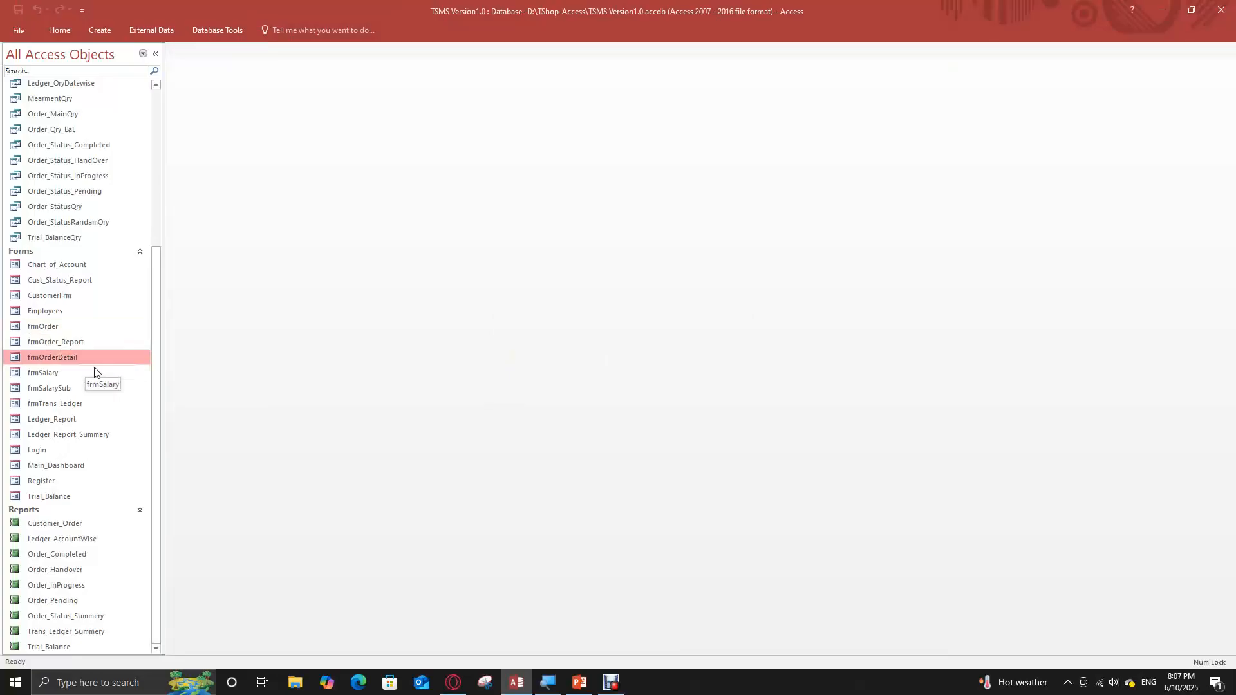
left_click(55, 373)
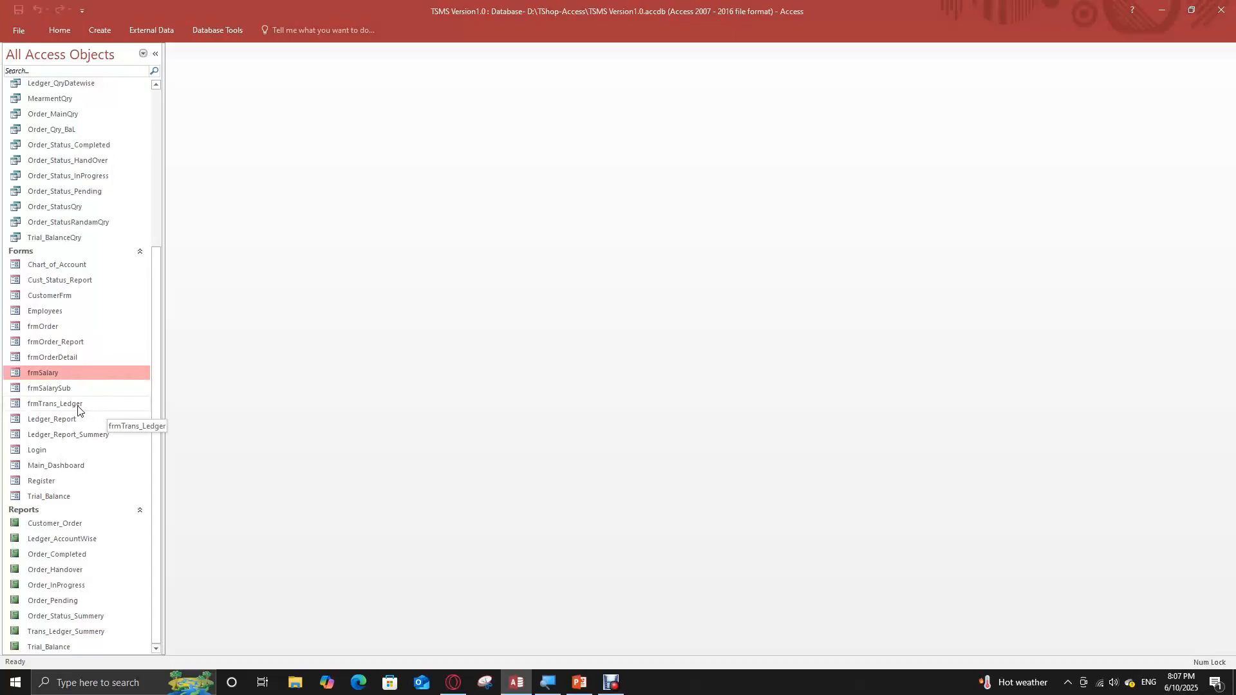
key("alt+F11")
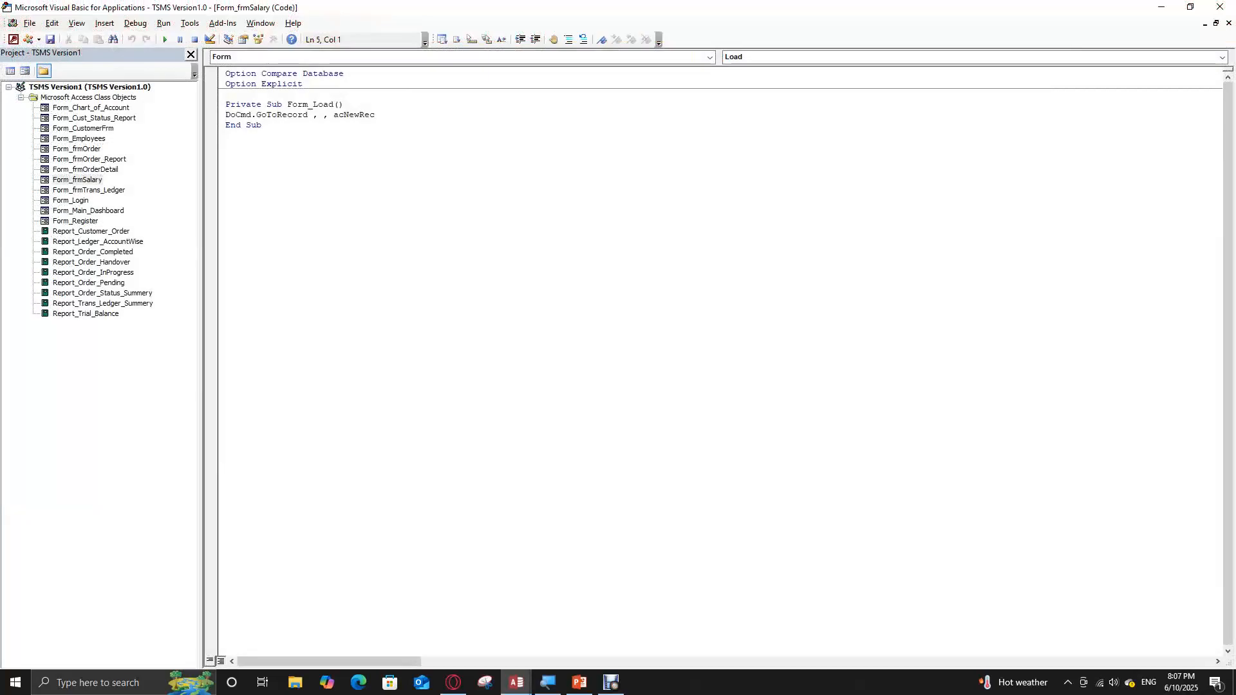
Close the code windows of frmSalary, Trial_Balance, Login and Register, and restore the remaining code windows to a cascaded size
left_click(1230, 23)
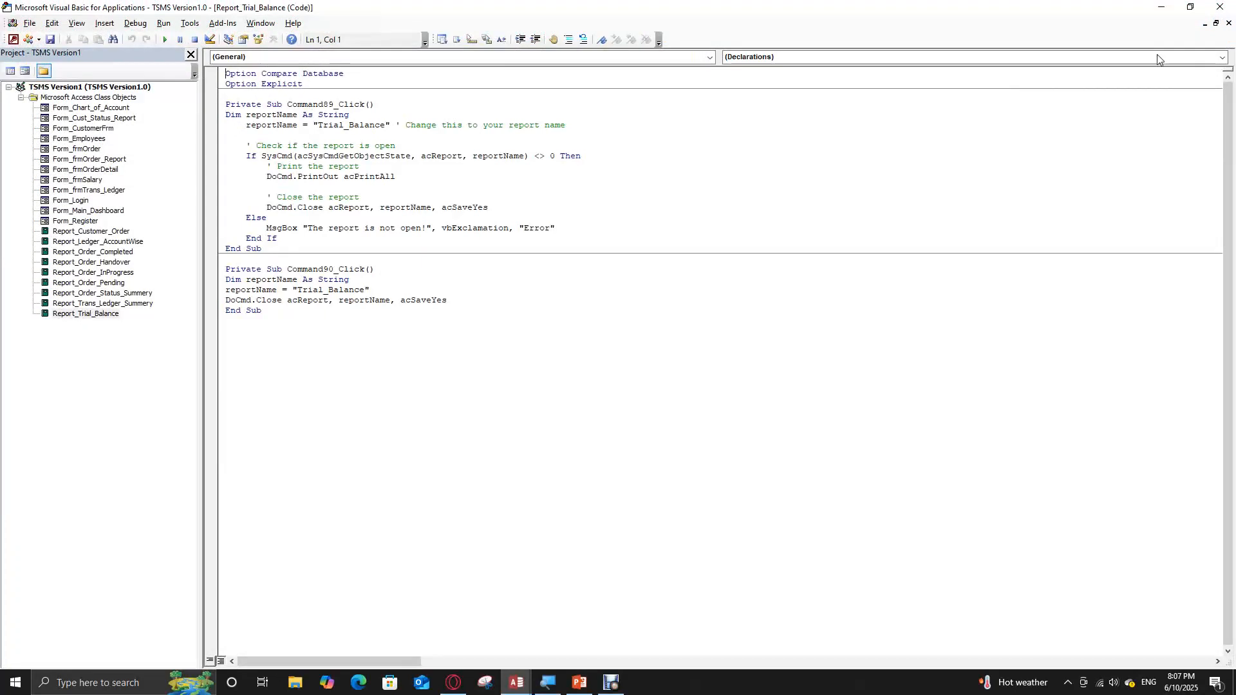
left_click(1229, 23)
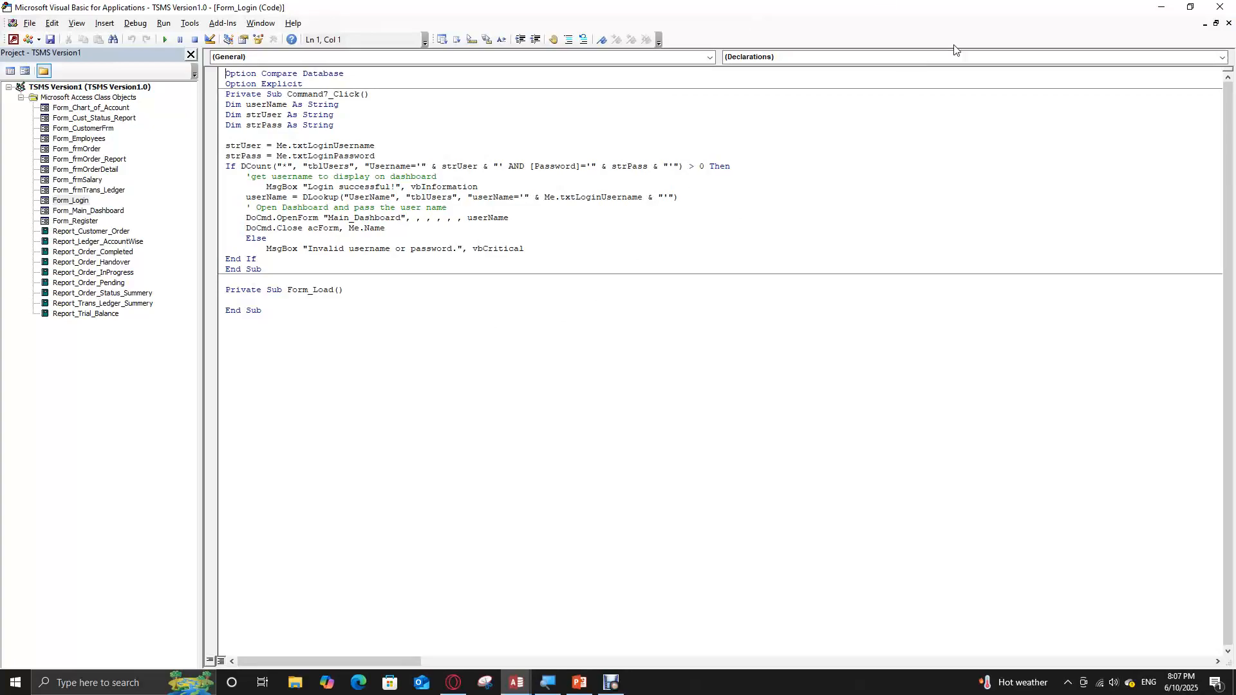
left_click(1229, 22)
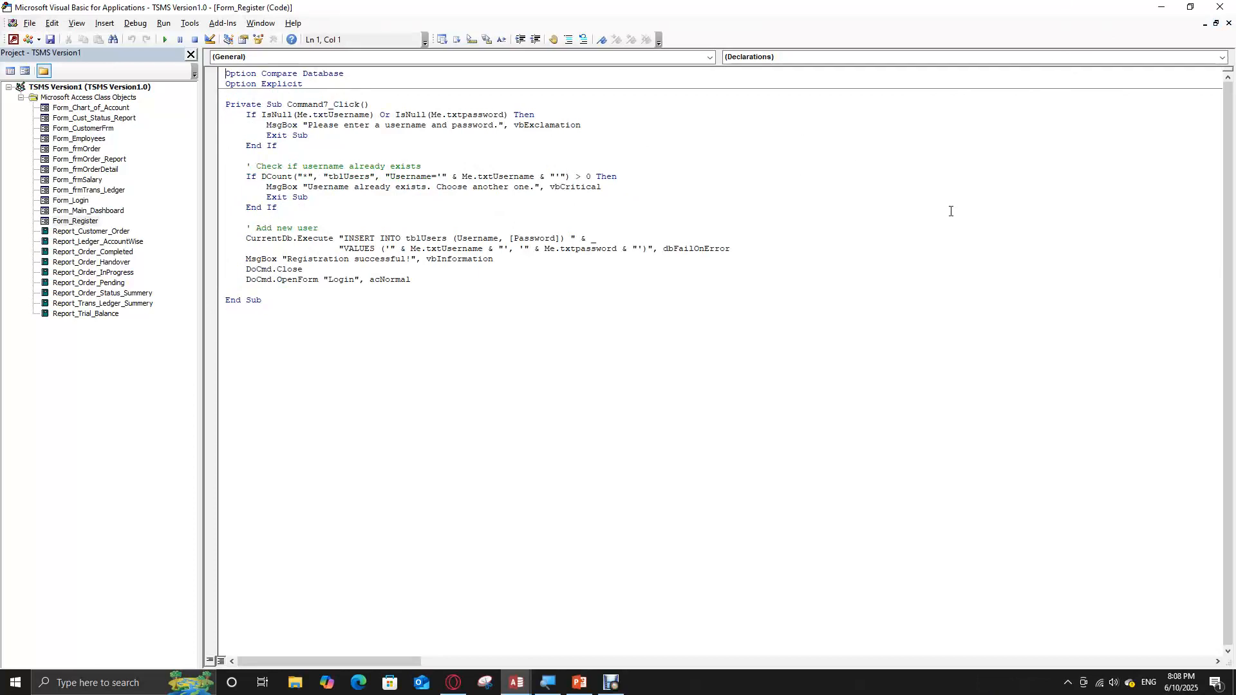
left_click(1226, 23)
left_click(1218, 22)
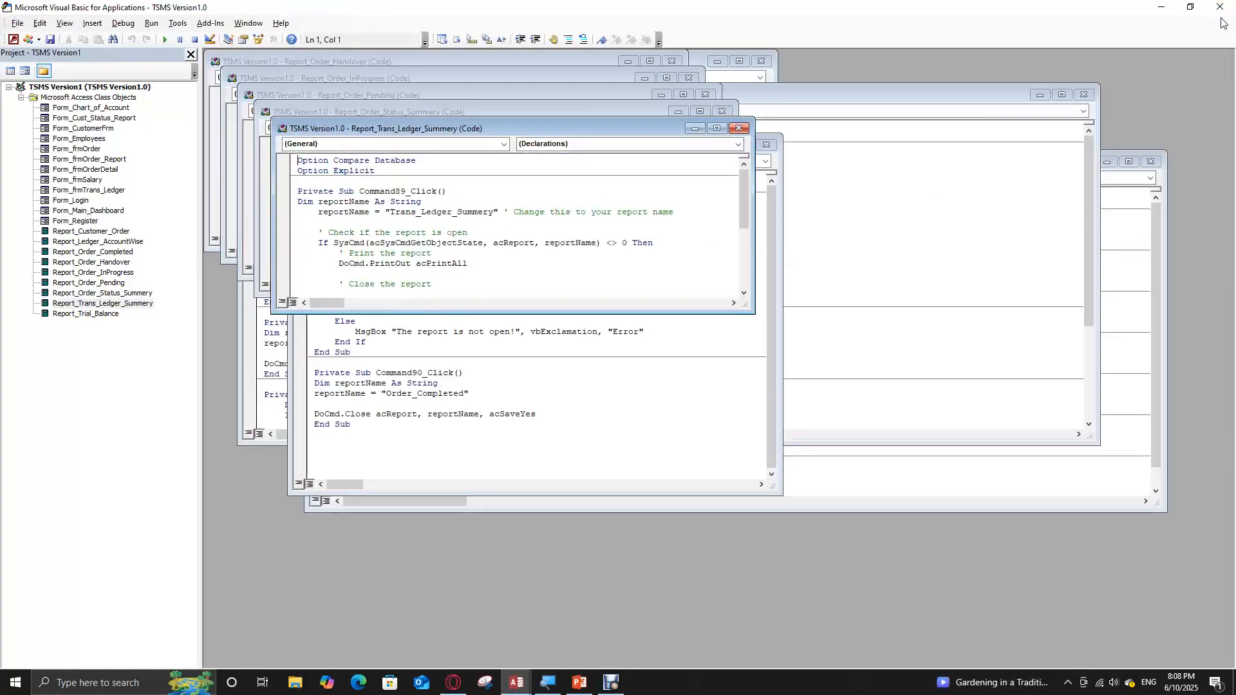
Close the code windows of the Trans_Ledger_Summery, Order_Status_Summery, Order_Pending, Order_InProgress and Order_Handover reports
left_click(738, 128)
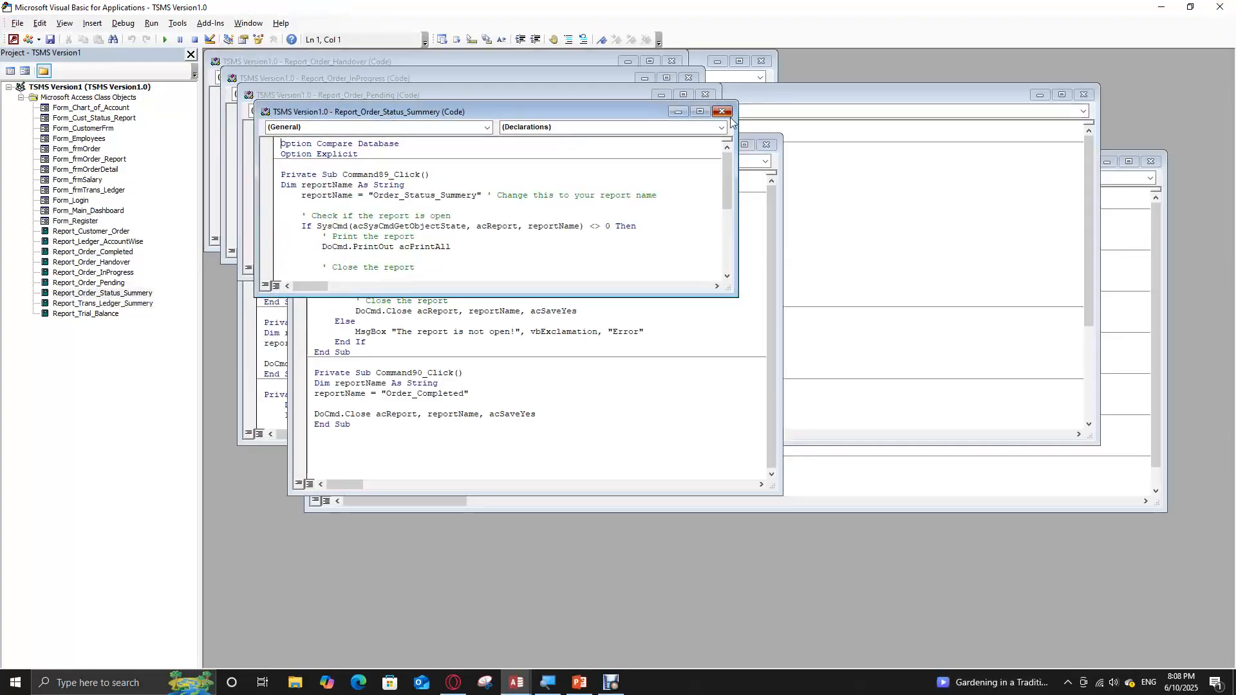
left_click(722, 112)
left_click(706, 95)
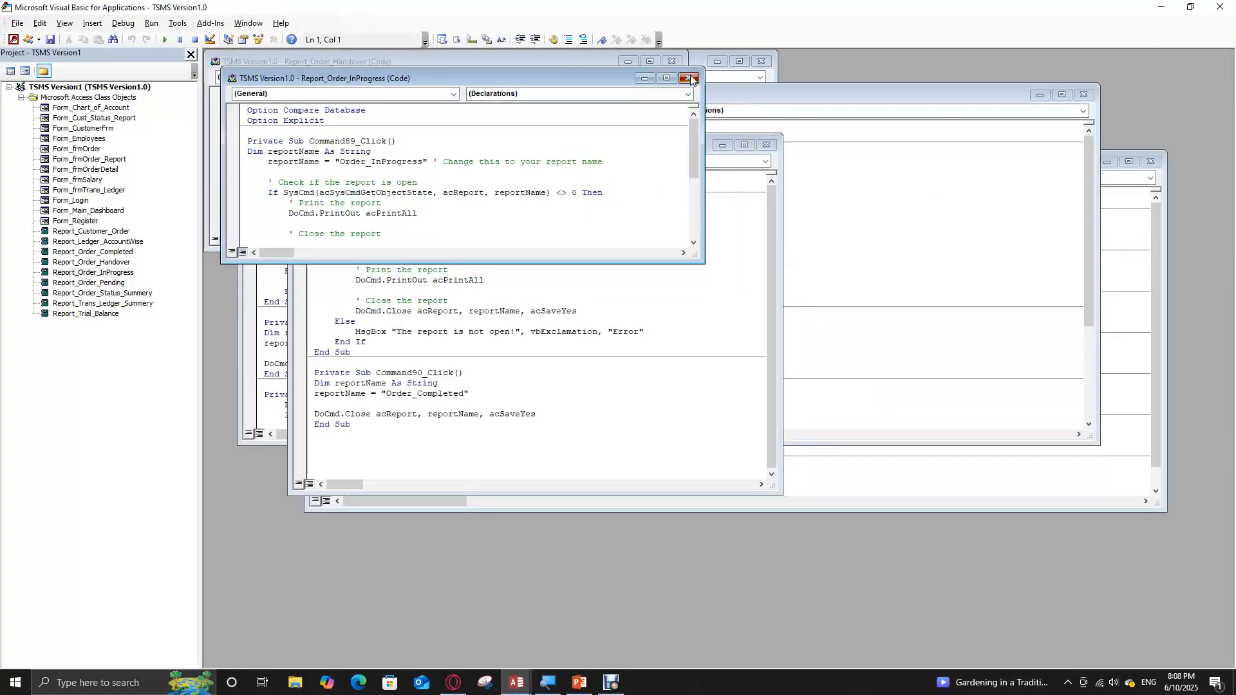
left_click(689, 78)
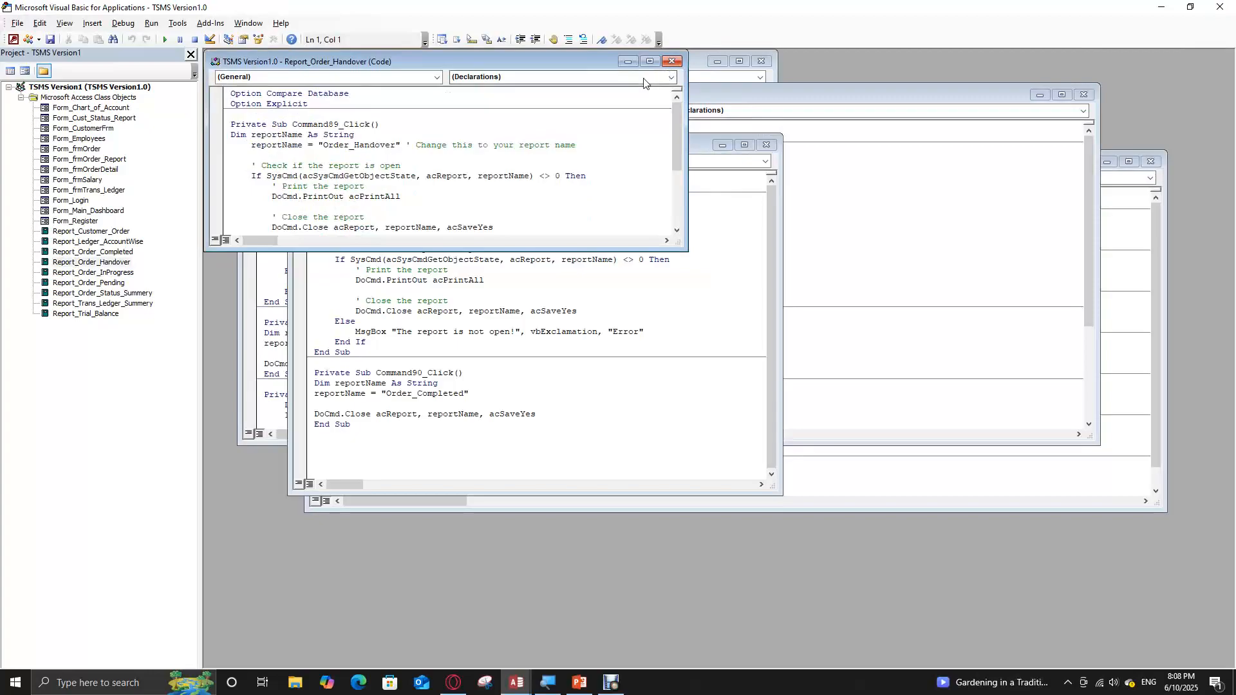
left_click(672, 61)
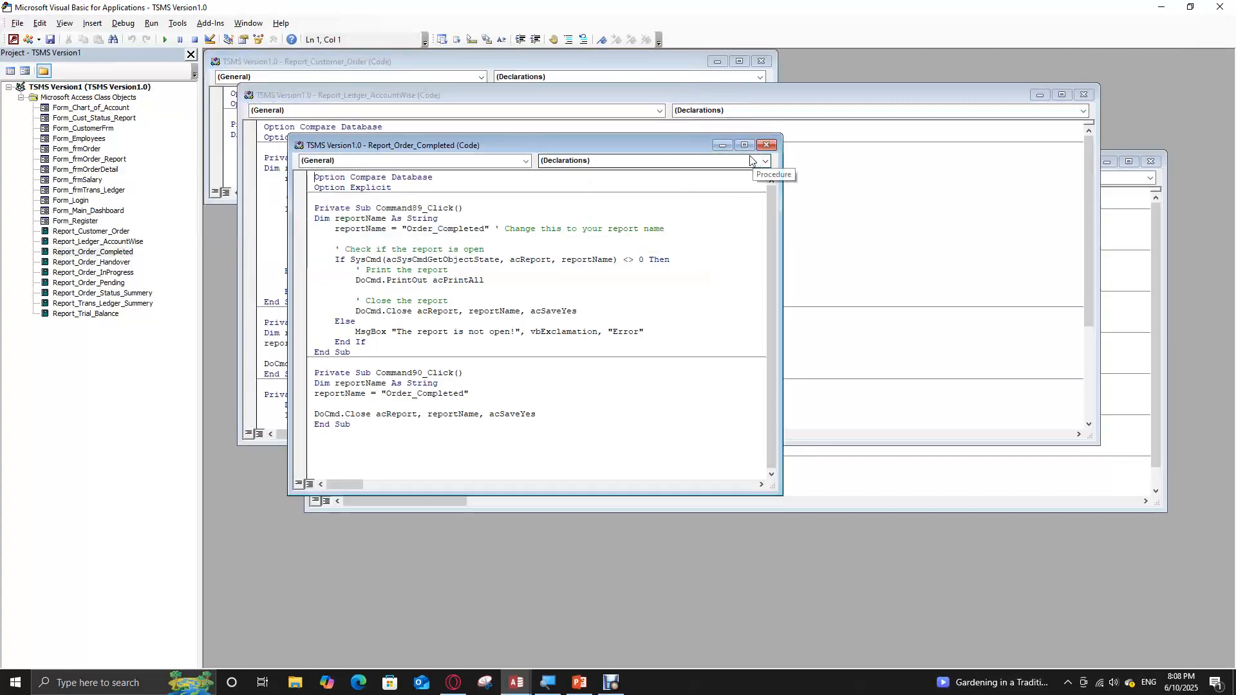
Close the code windows of Order_Completed, Ledger_AccountWise, Cust_Status_Report, Customer_Order and Main_Dashboard, and exit the code editor
left_click(766, 144)
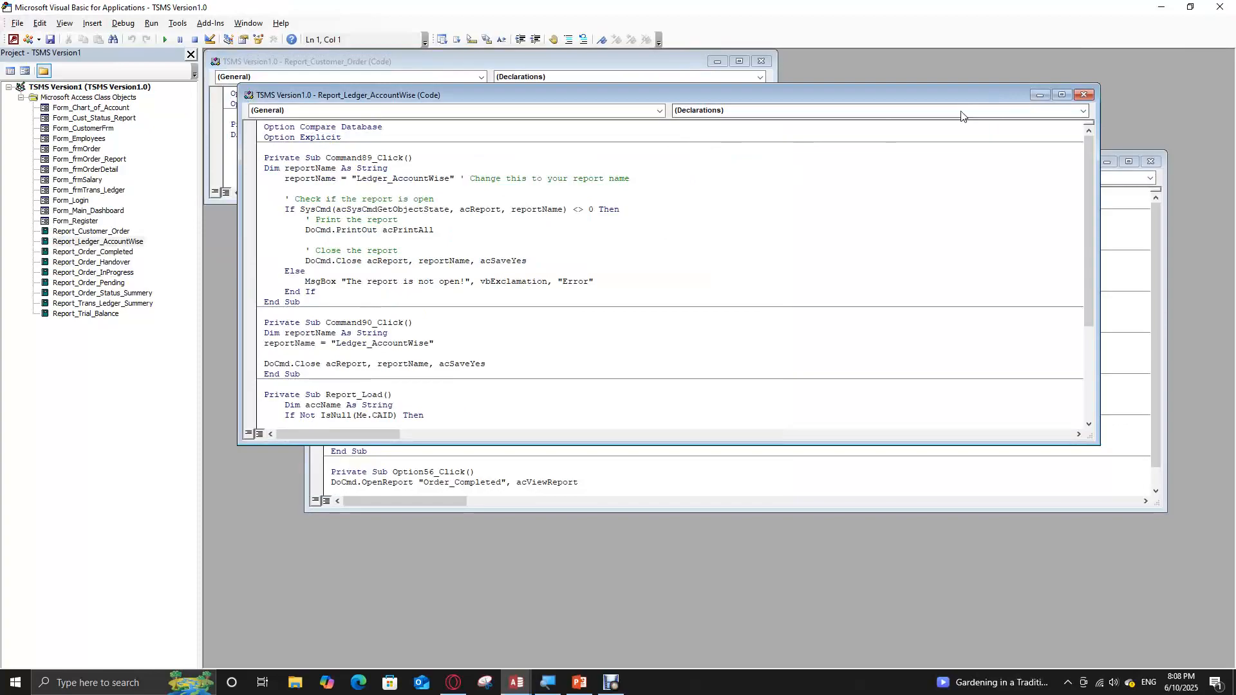
left_click(1084, 94)
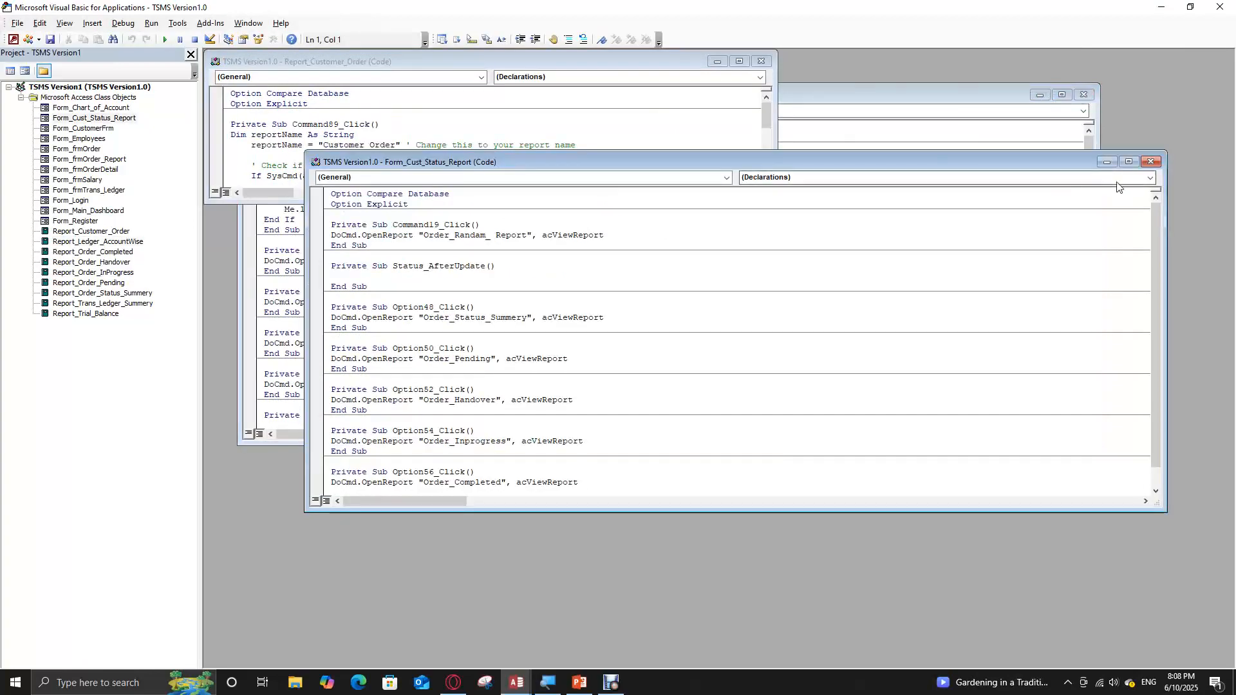
left_click(1152, 163)
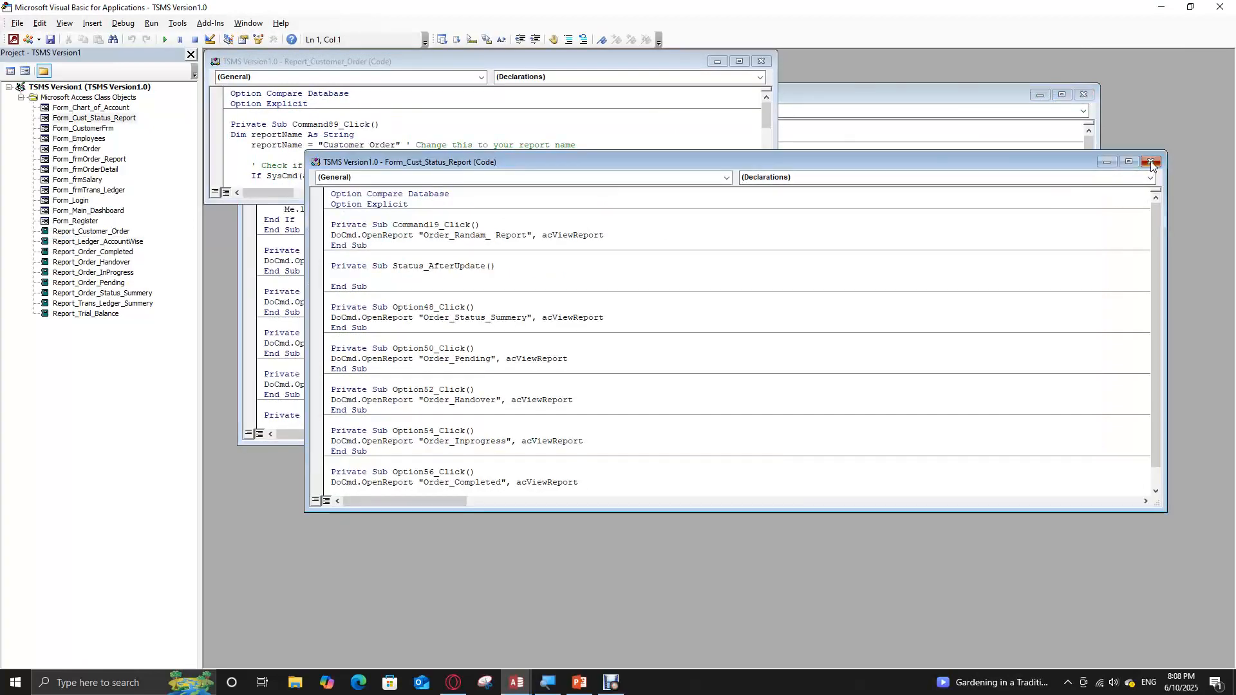
left_click(762, 61)
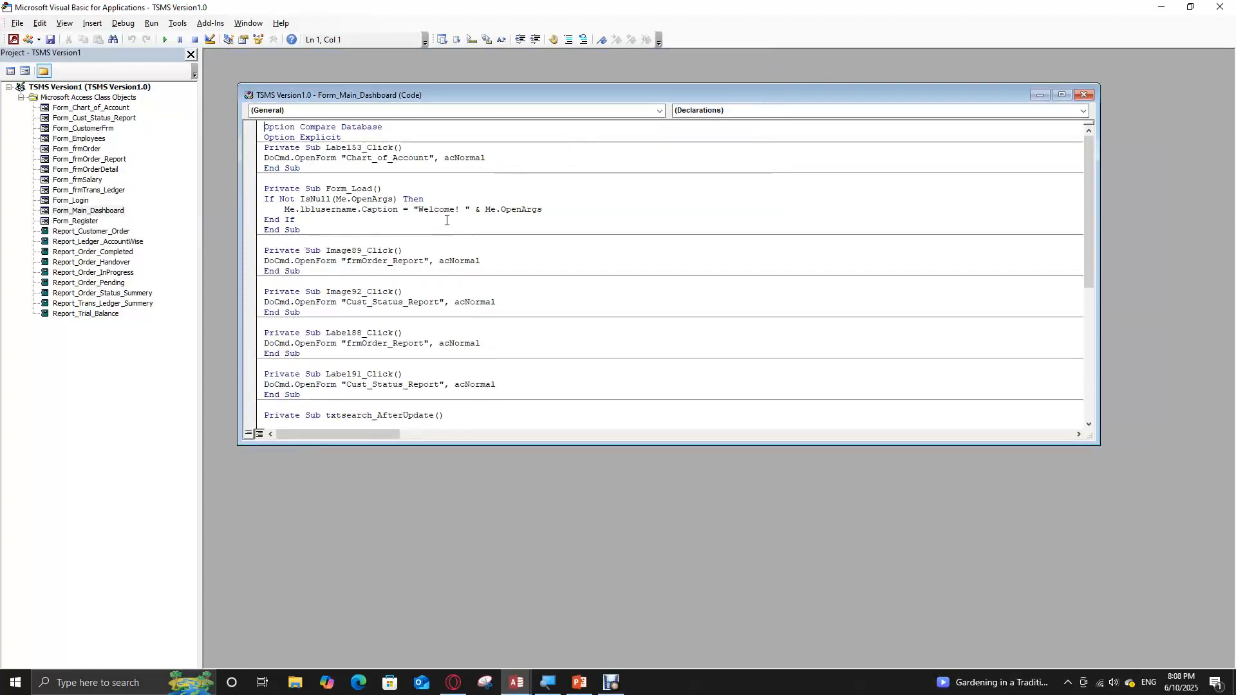
left_click(1085, 95)
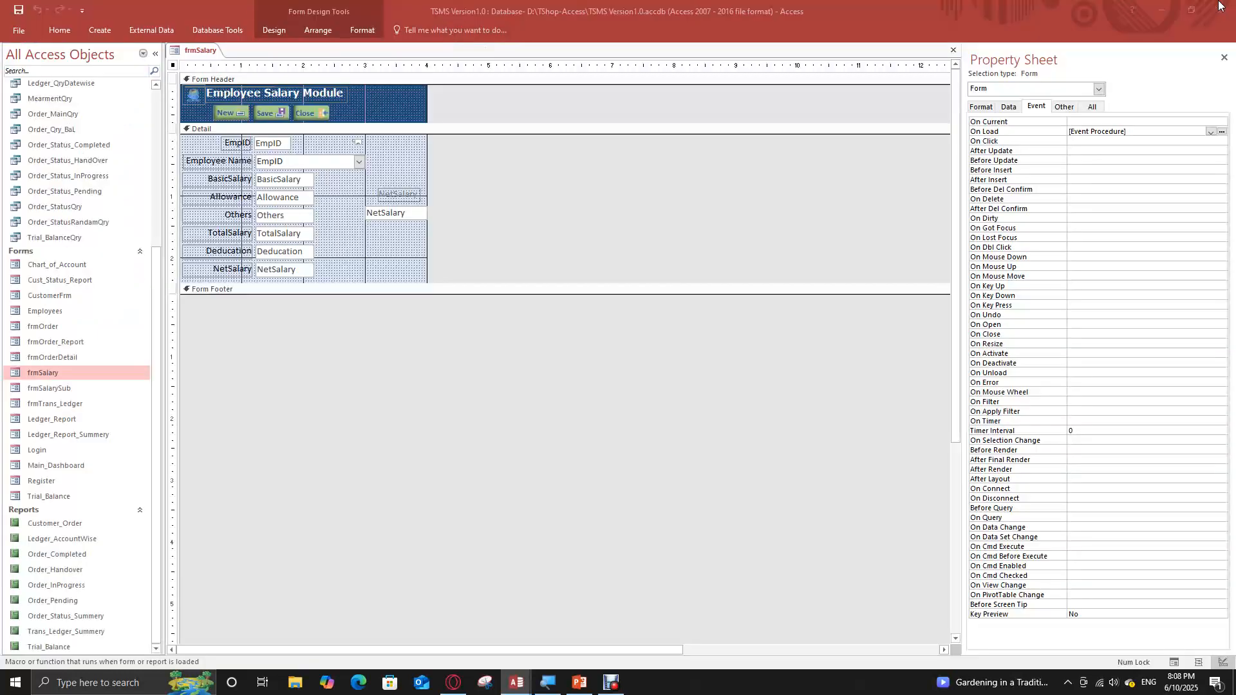
left_click(1220, 6)
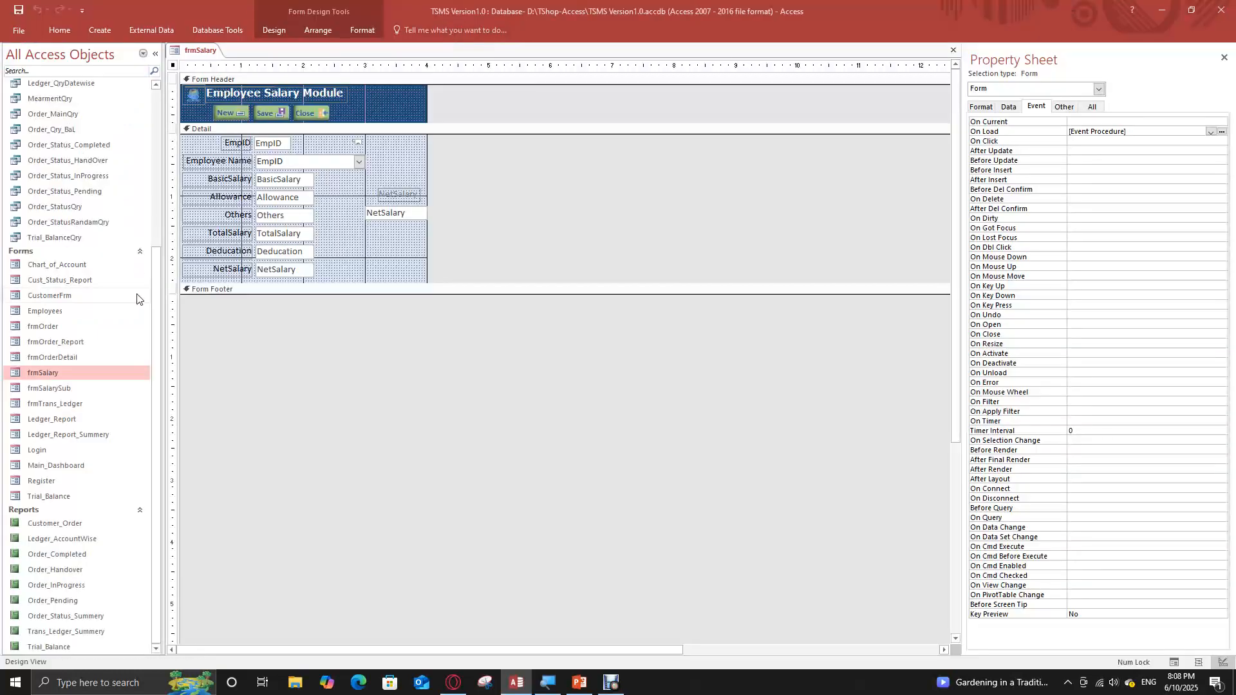
Close the frmSalary form and save its design changes
left_click(46, 481)
right_click(57, 449)
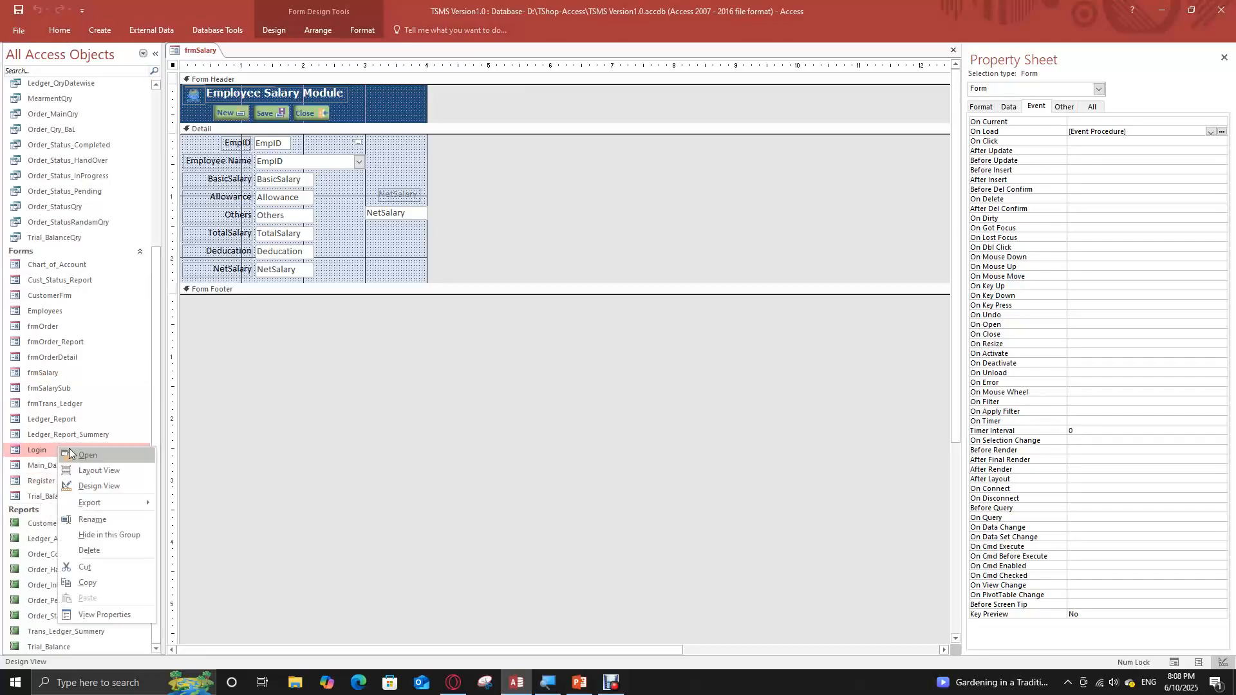
right_click(203, 52)
left_click(231, 74)
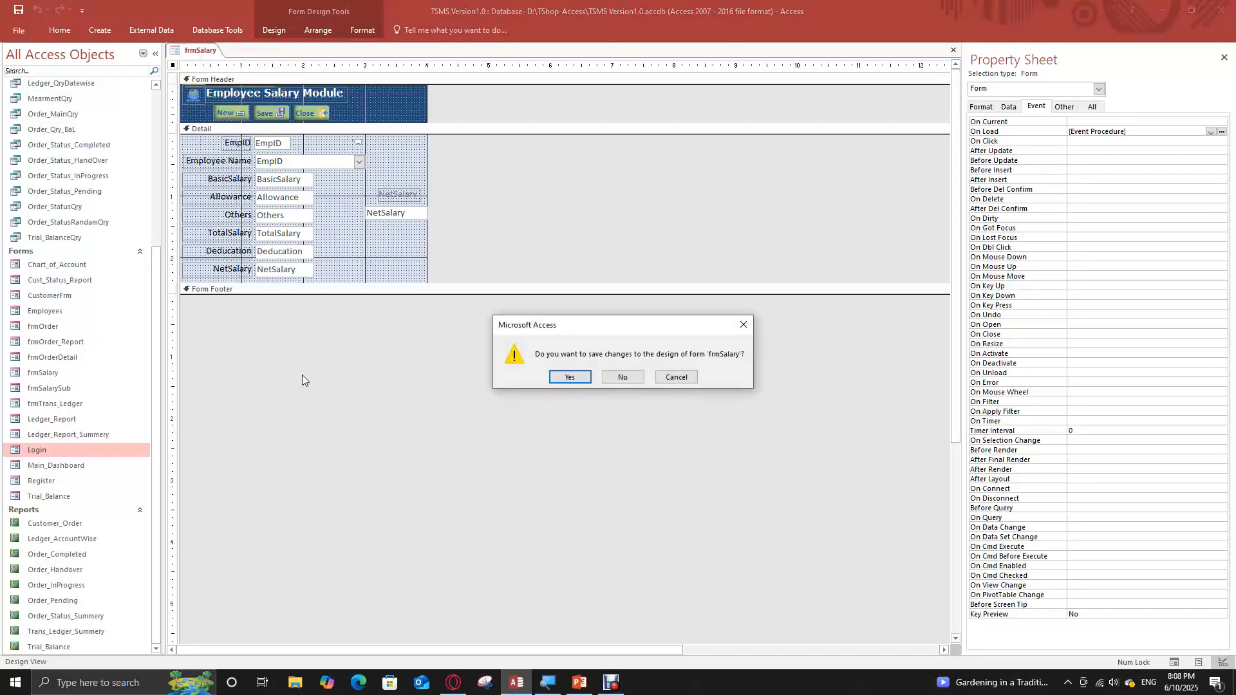
left_click(574, 377)
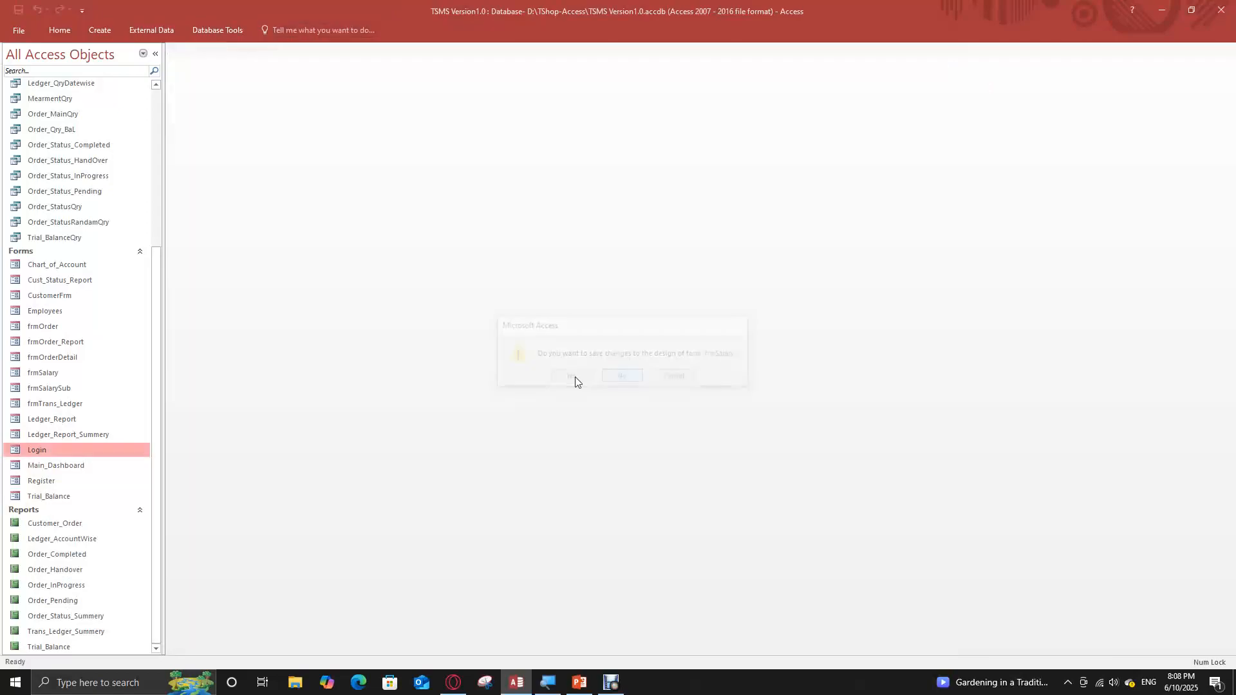
Open the Login form in Design View, examine its On Load event procedure in a maximized code window, and exit the code editor
right_click(71, 446)
left_click(111, 486)
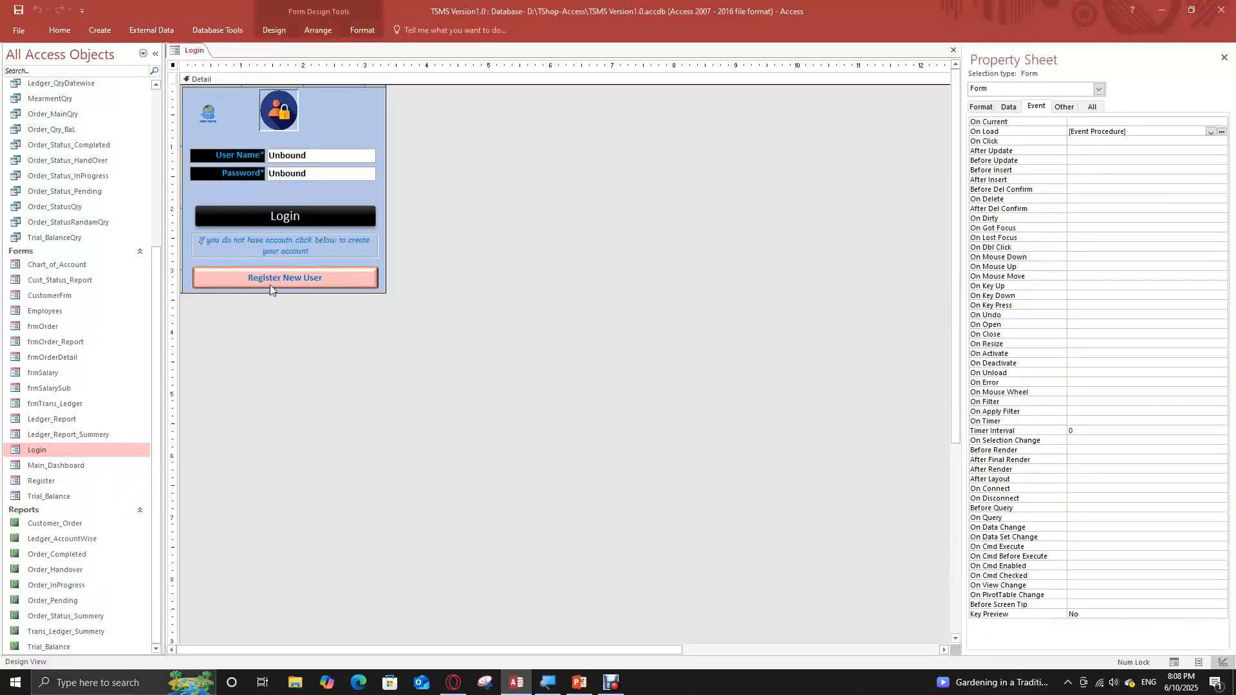
left_click(1222, 131)
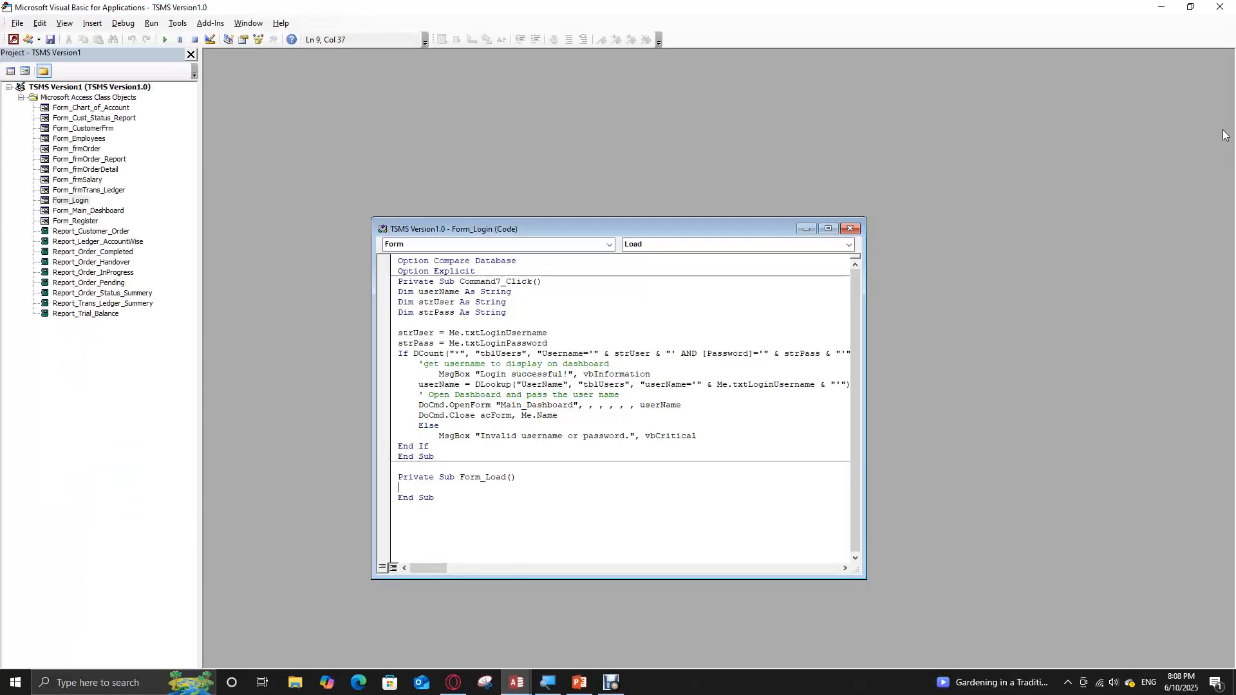
left_click(828, 229)
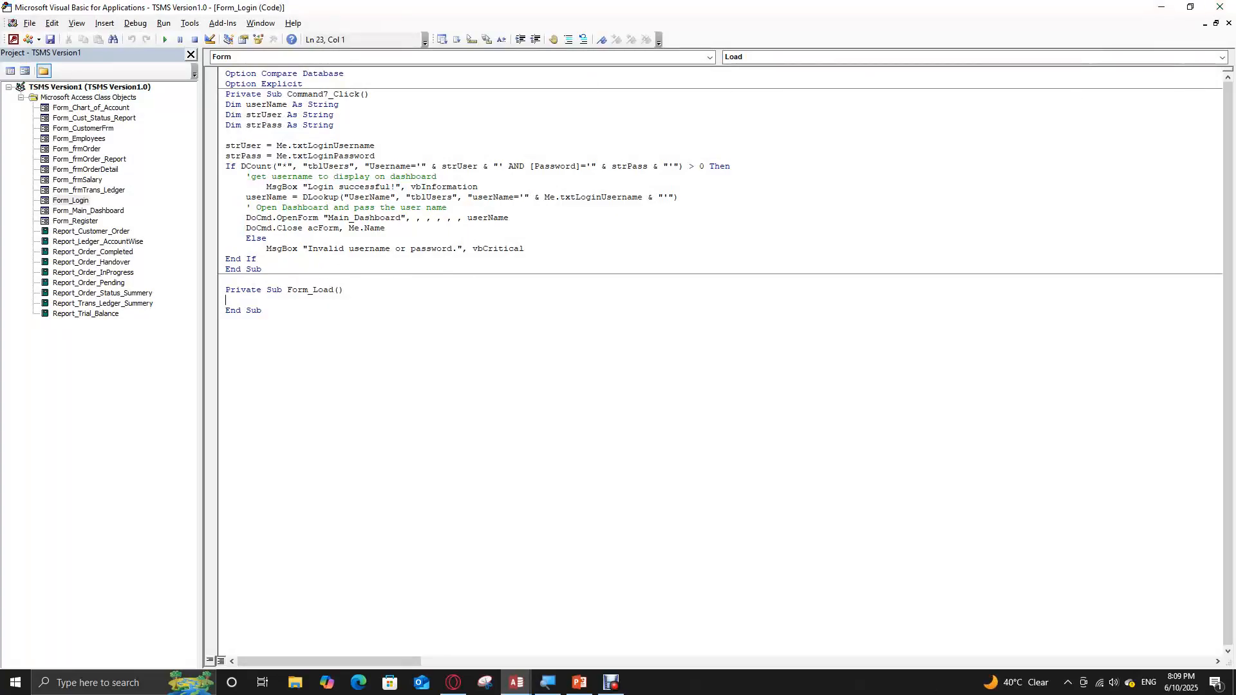
left_click(1220, 6)
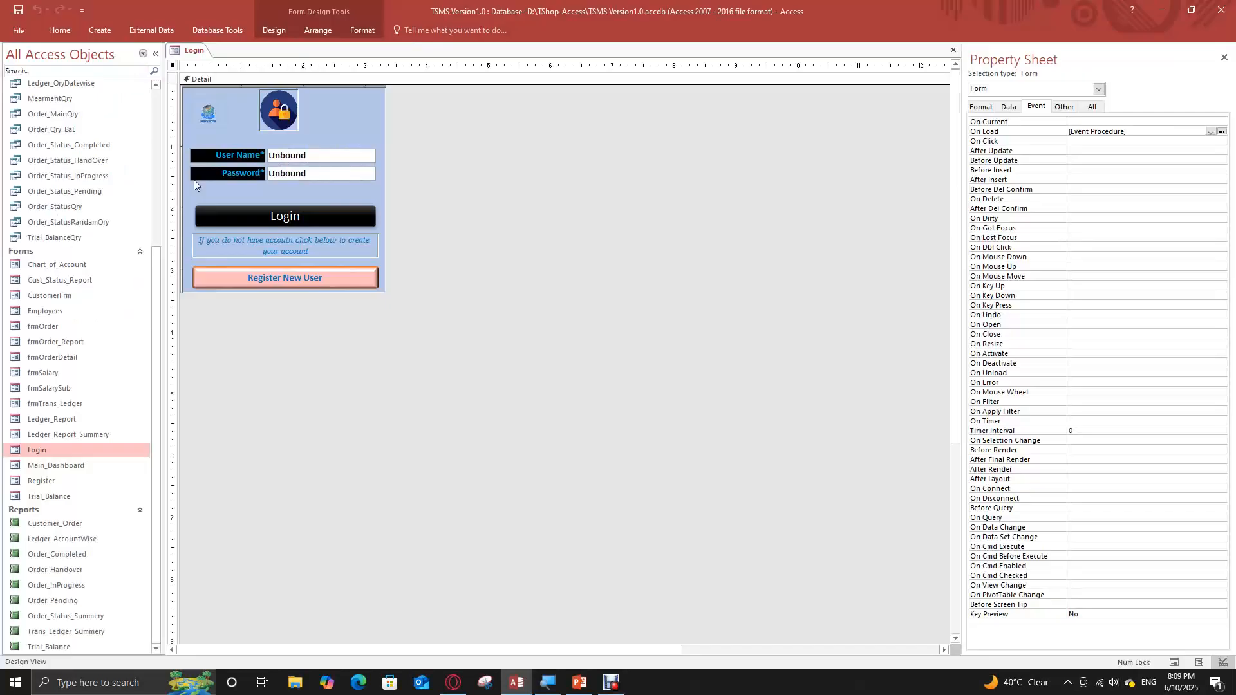
Open the Register form in Design View and close it again
left_click(48, 480)
right_click(48, 481)
left_click(84, 519)
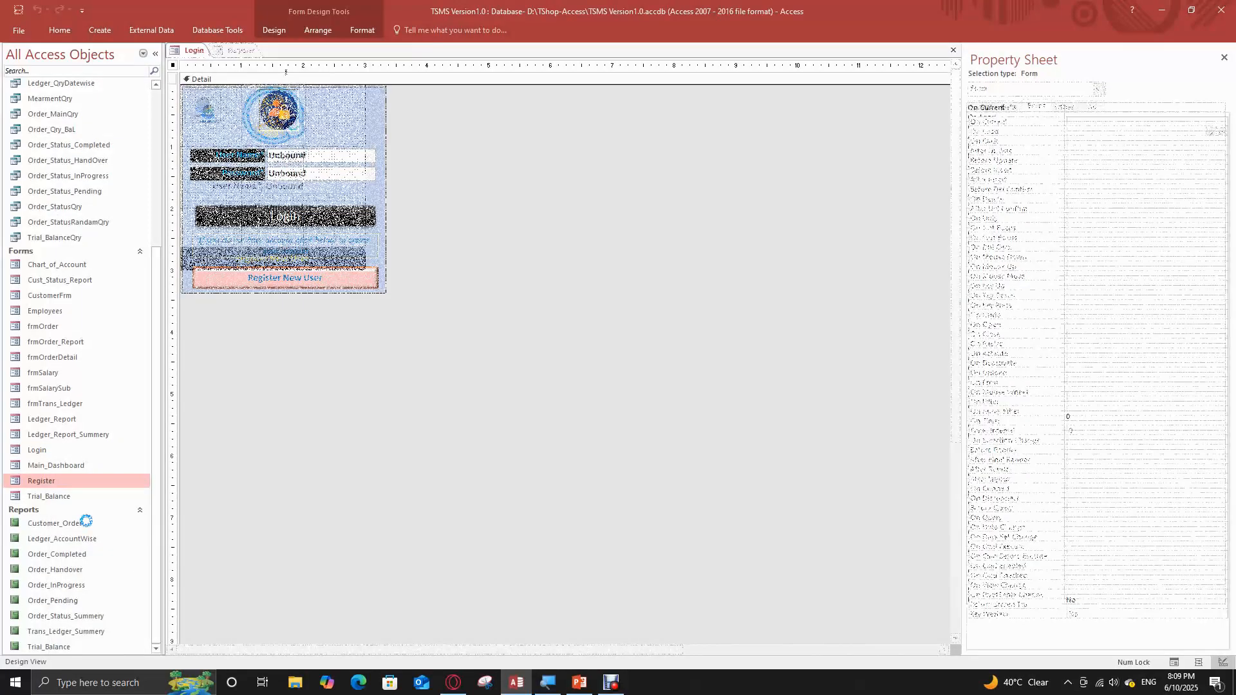
right_click(245, 50)
left_click(260, 75)
Close the Login form without saving its design changes
right_click(189, 50)
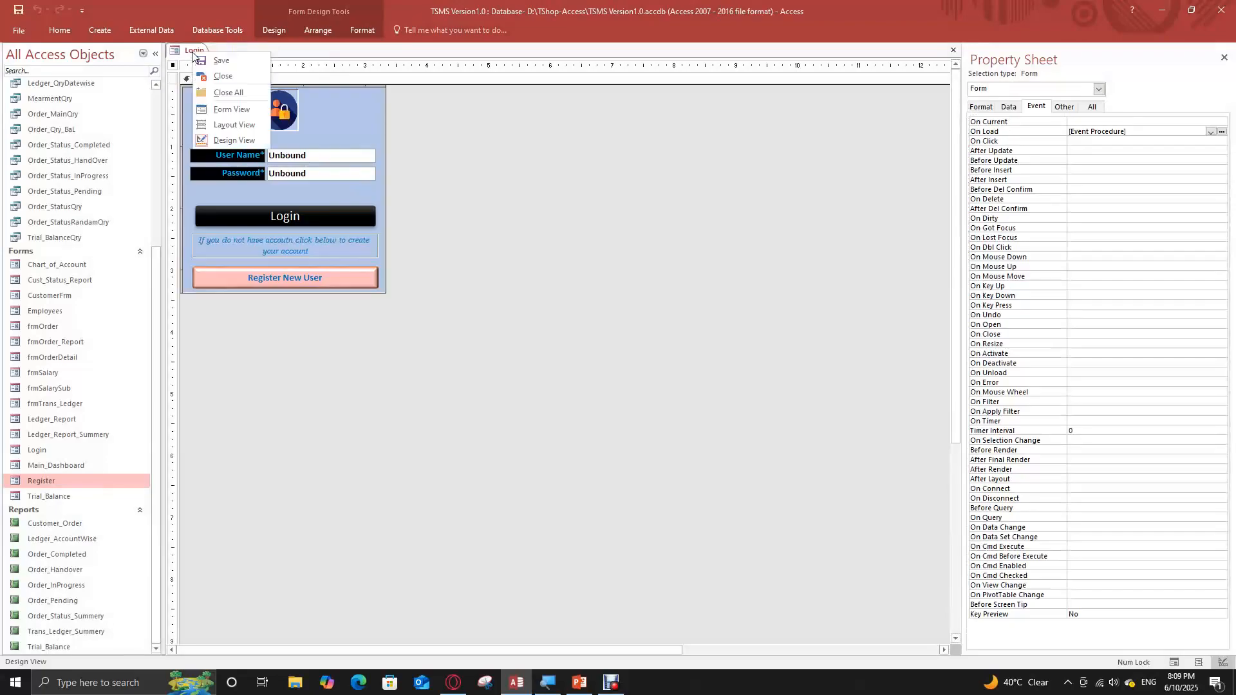
left_click(219, 77)
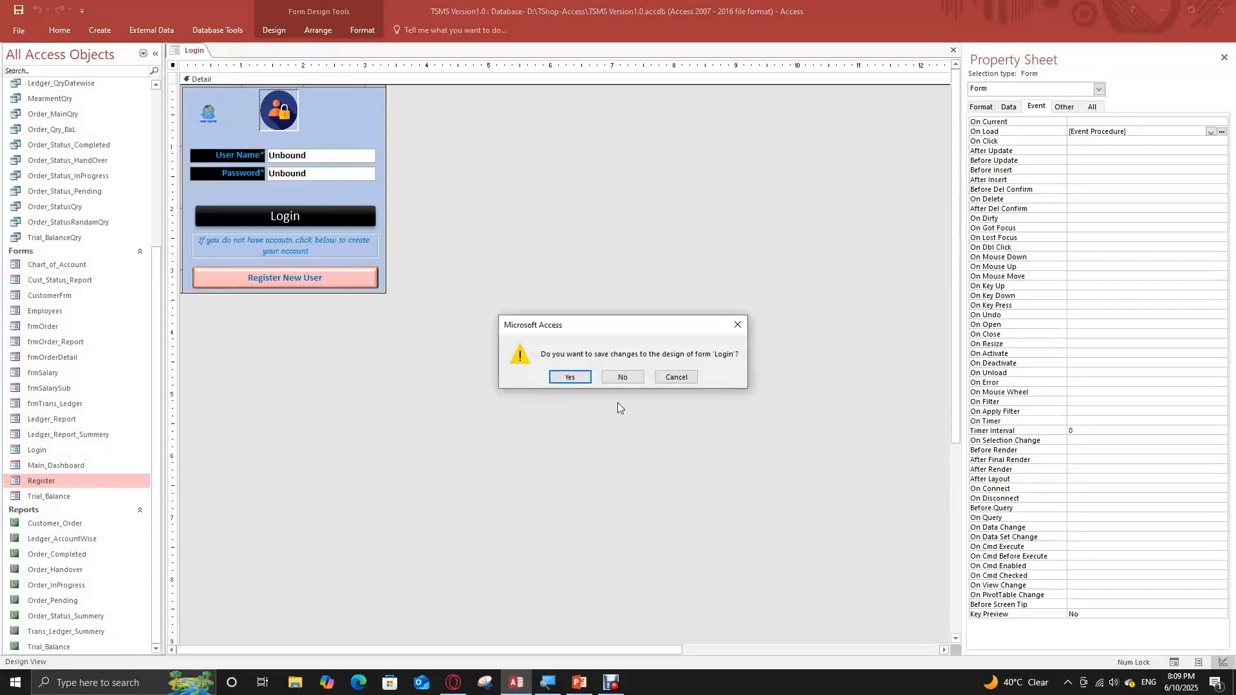
left_click(623, 378)
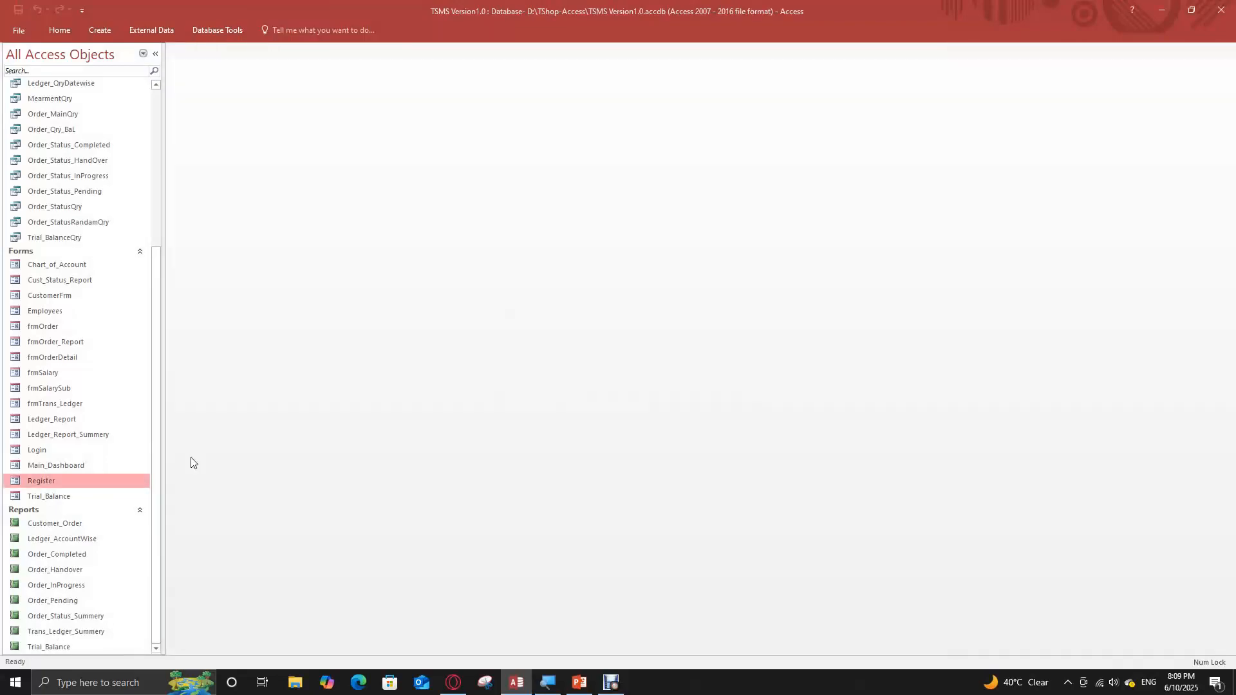
Open the Main_Dashboard form in Design View and display its On Load event procedure in a reduced editor window over the form
left_click(70, 465)
right_click(69, 466)
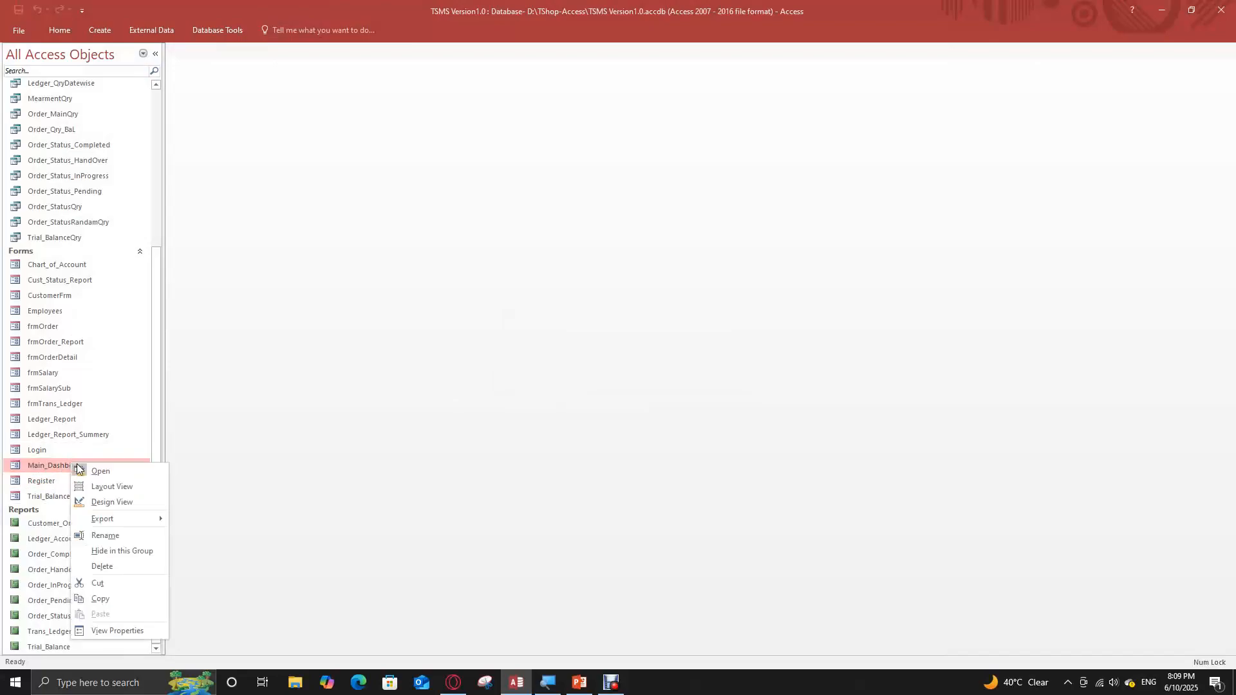
left_click(140, 504)
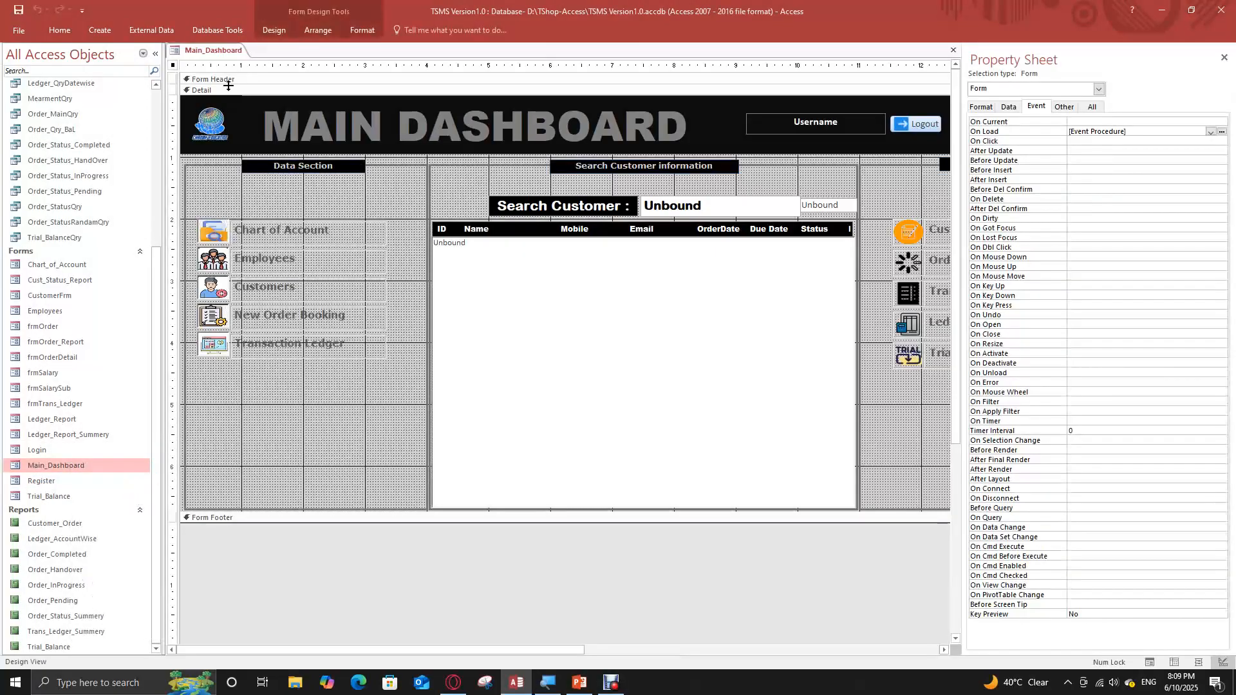
left_click(1222, 132)
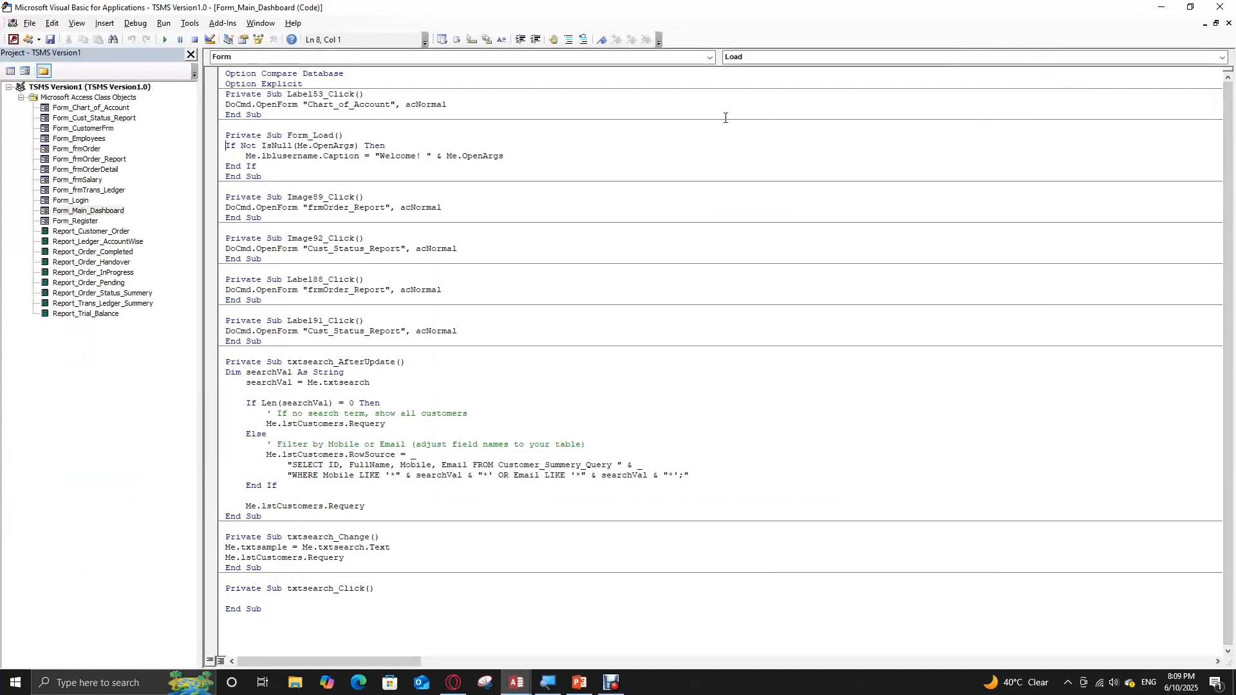
left_click_drag(610, 7, 471, 305)
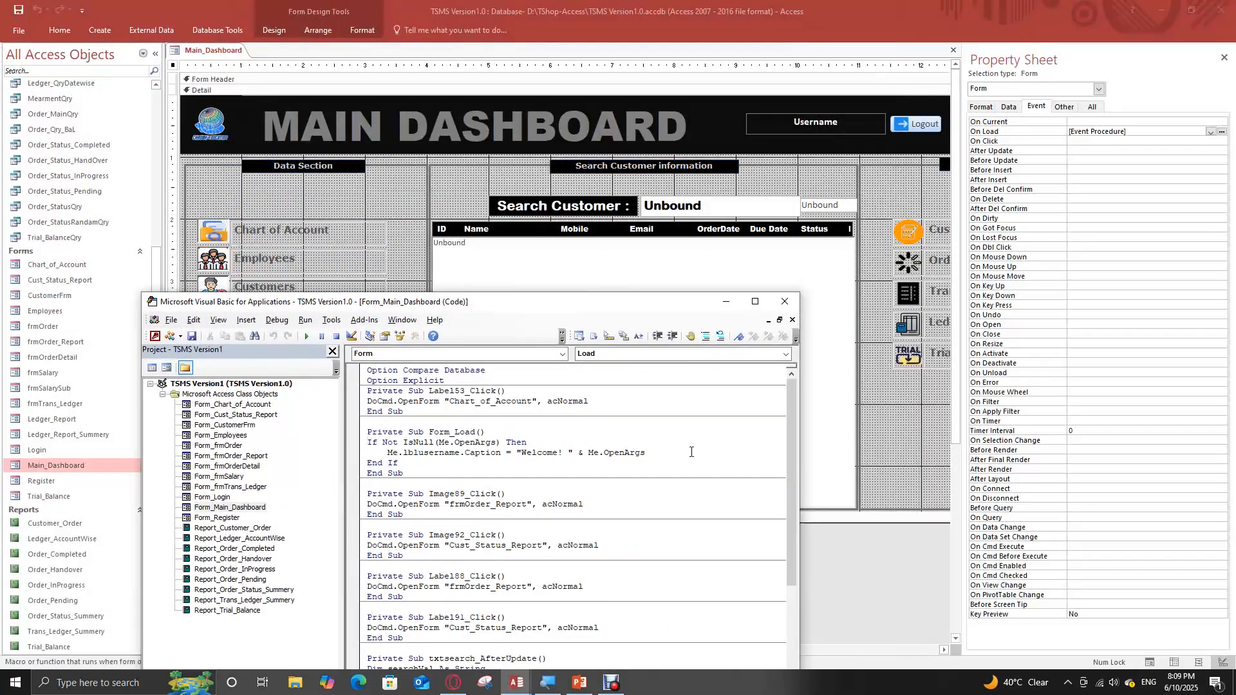
Widen and reposition the code editor window and examine the lblusername, Welcome and OpenArgs parts of the Form_Load caption line
left_click_drag(799, 459, 869, 458)
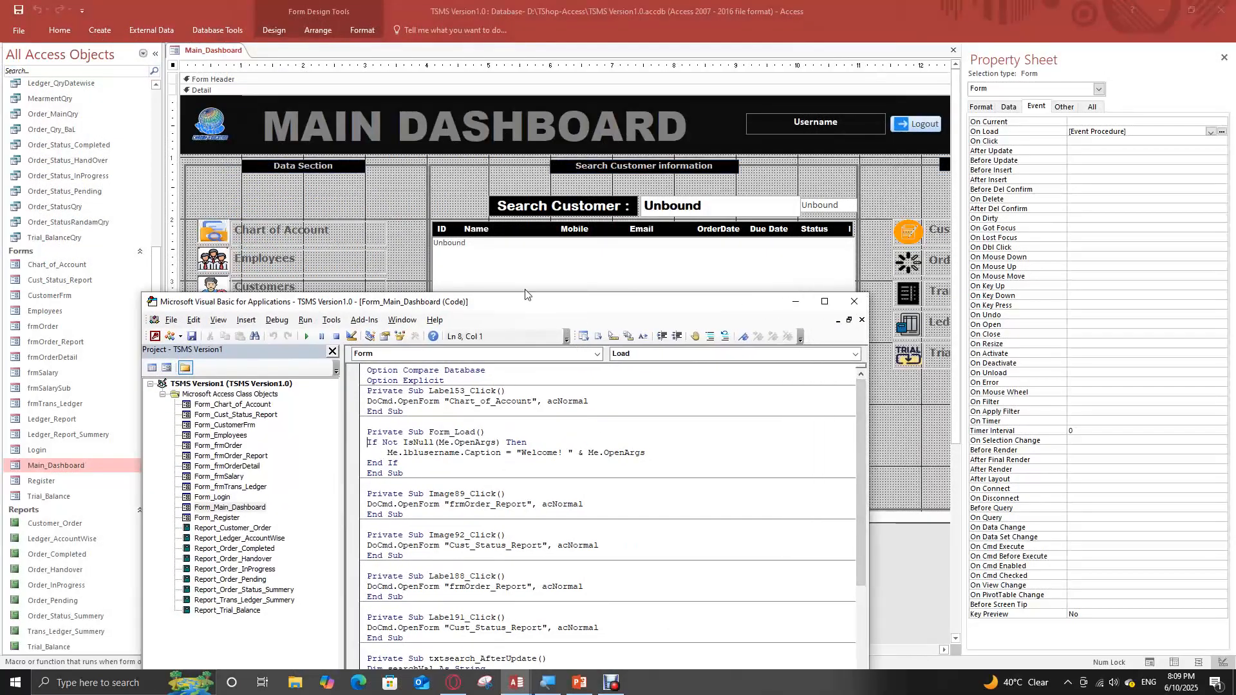
left_click_drag(526, 304, 672, 304)
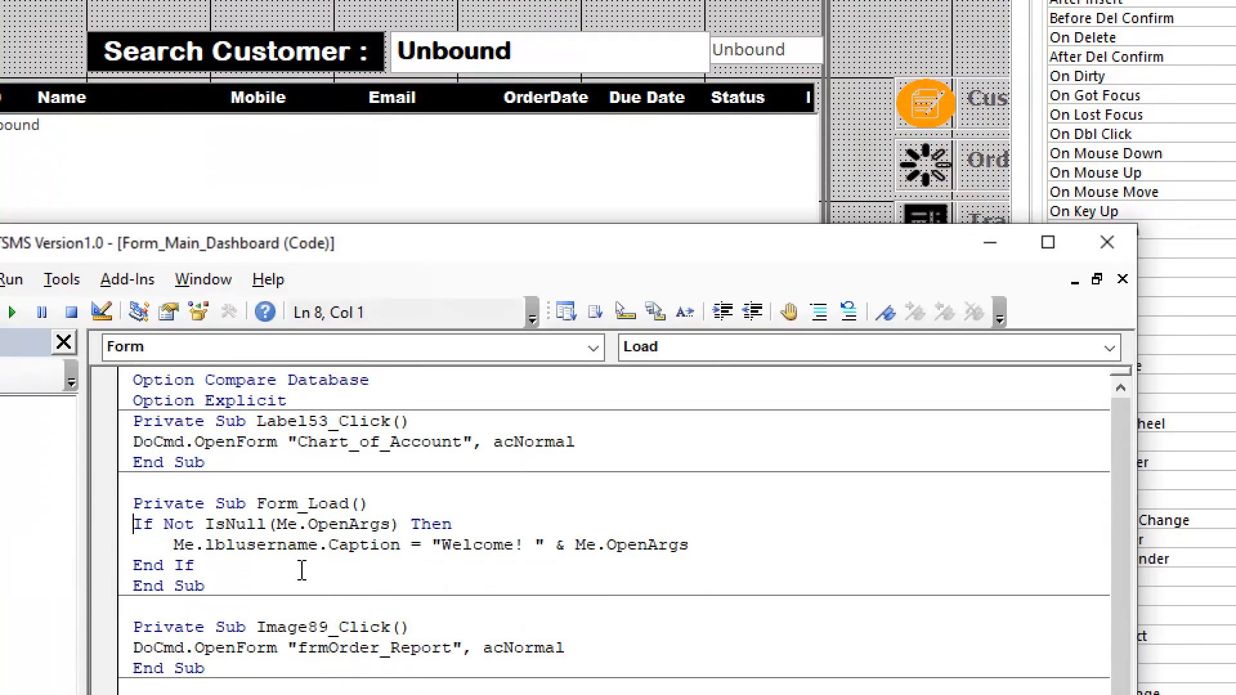
left_click_drag(207, 544, 329, 549)
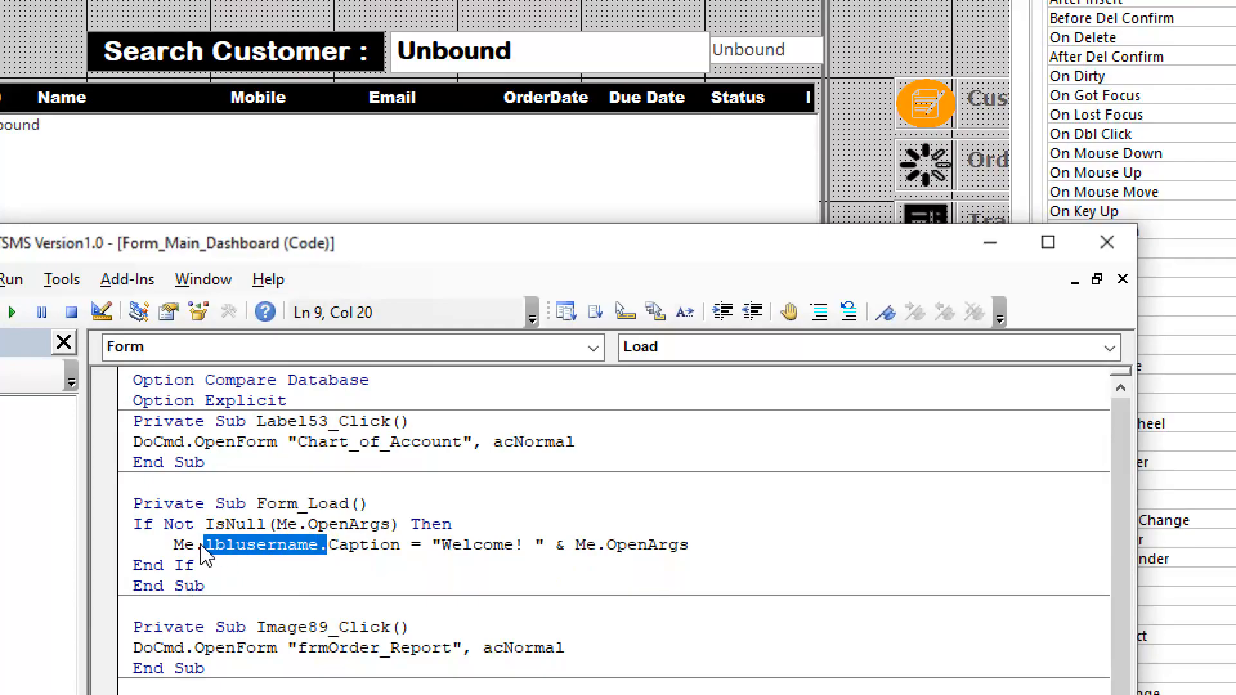
left_click(328, 555)
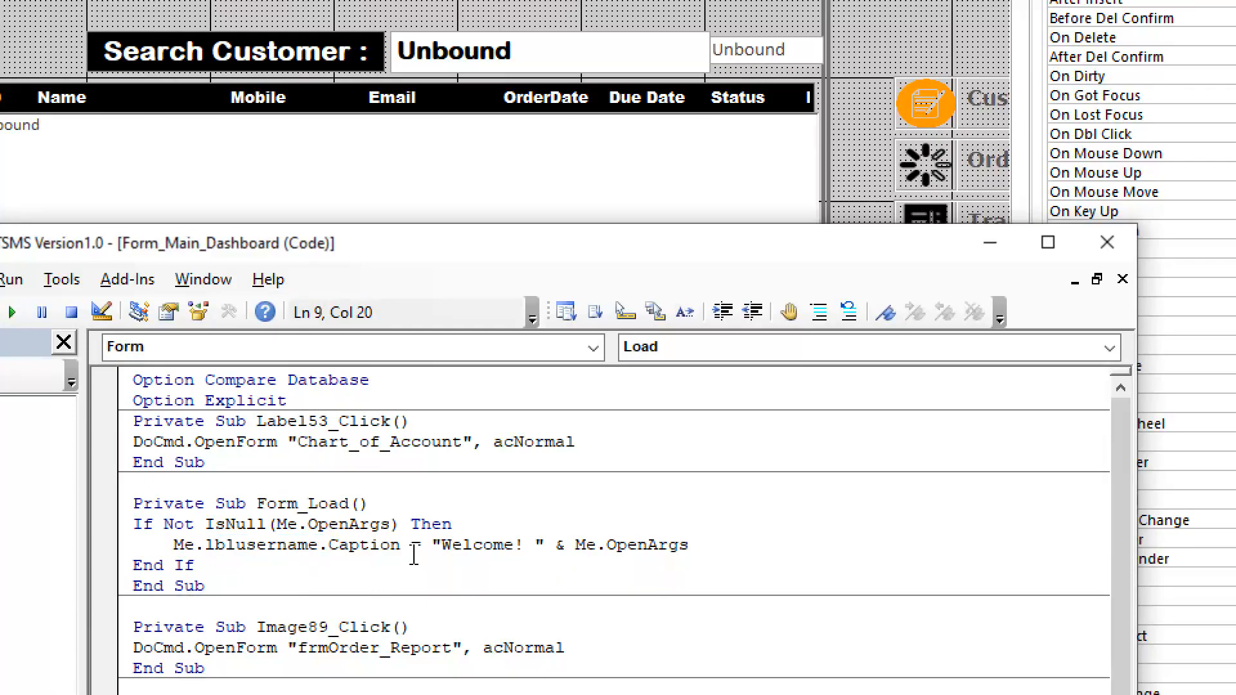
left_click_drag(440, 545, 499, 547)
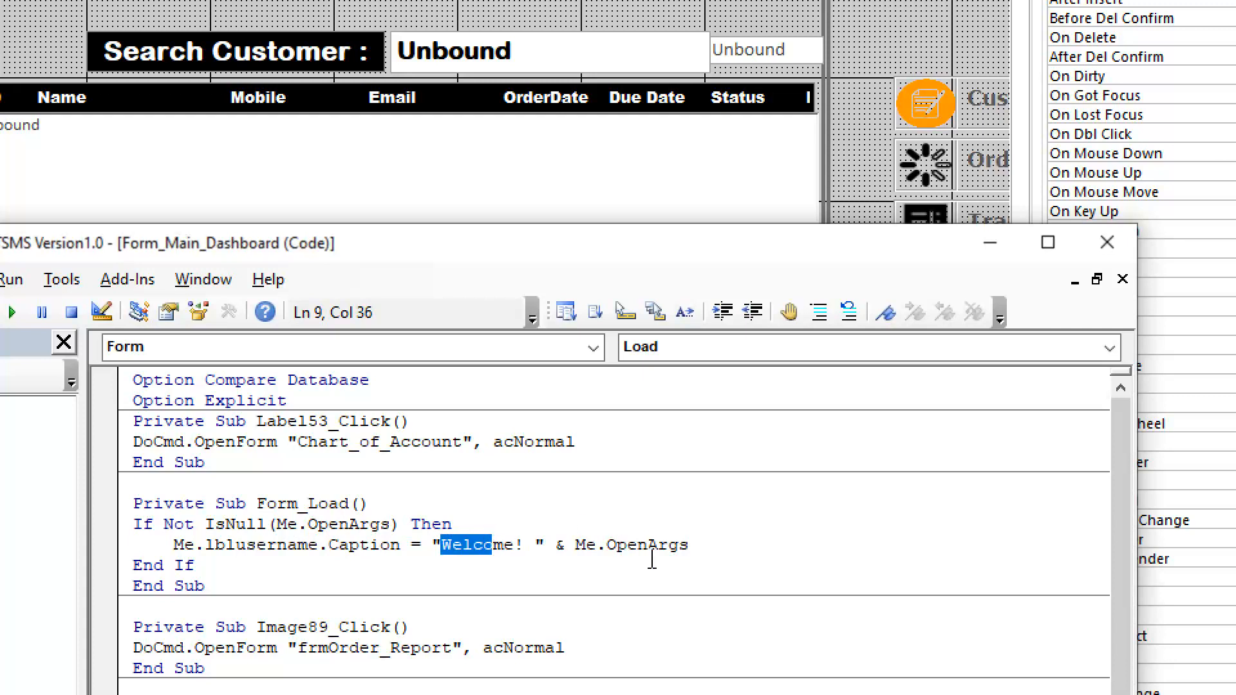
left_click_drag(575, 546, 677, 547)
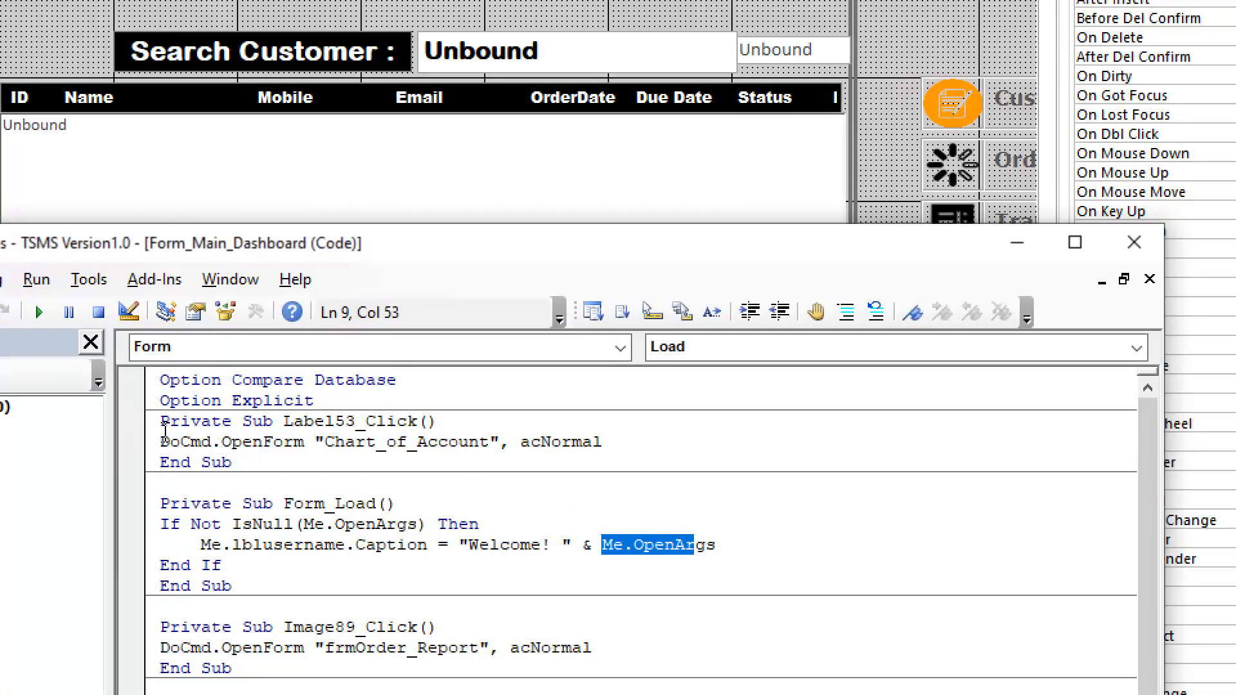
left_click(752, 567)
left_click_drag(635, 545, 721, 547)
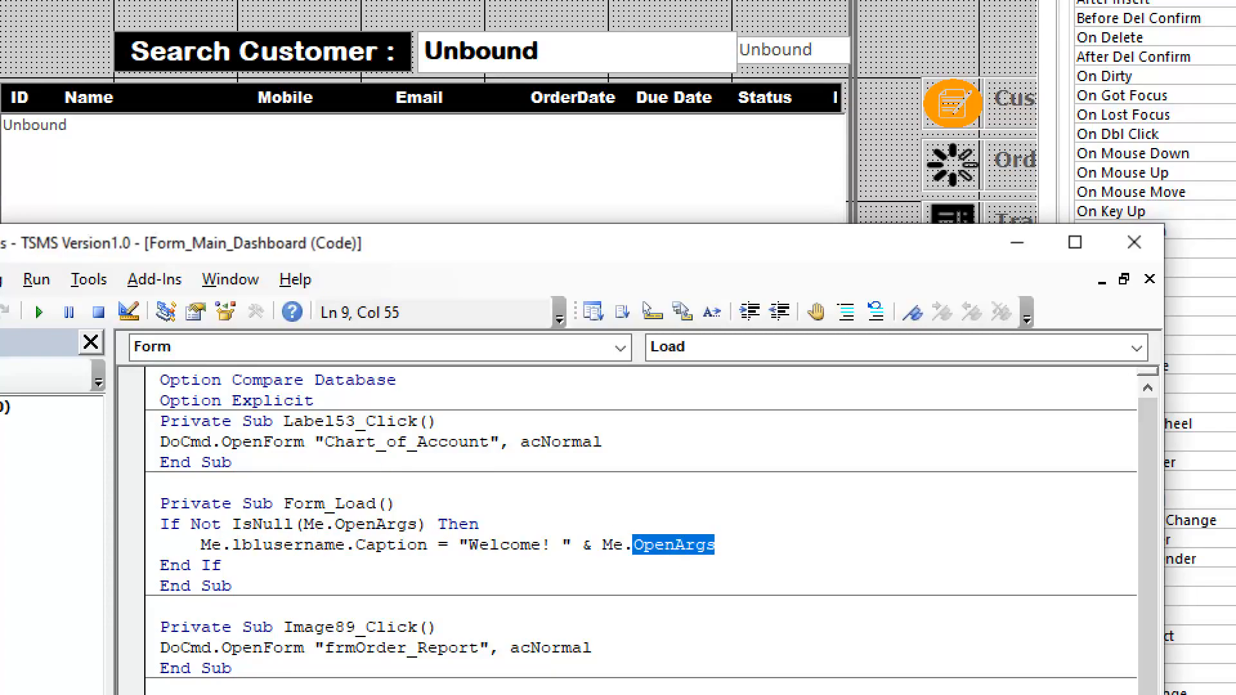
Close the code editor, the Property Sheet and the Main_Dashboard form without saving its design changes
left_click(1134, 242)
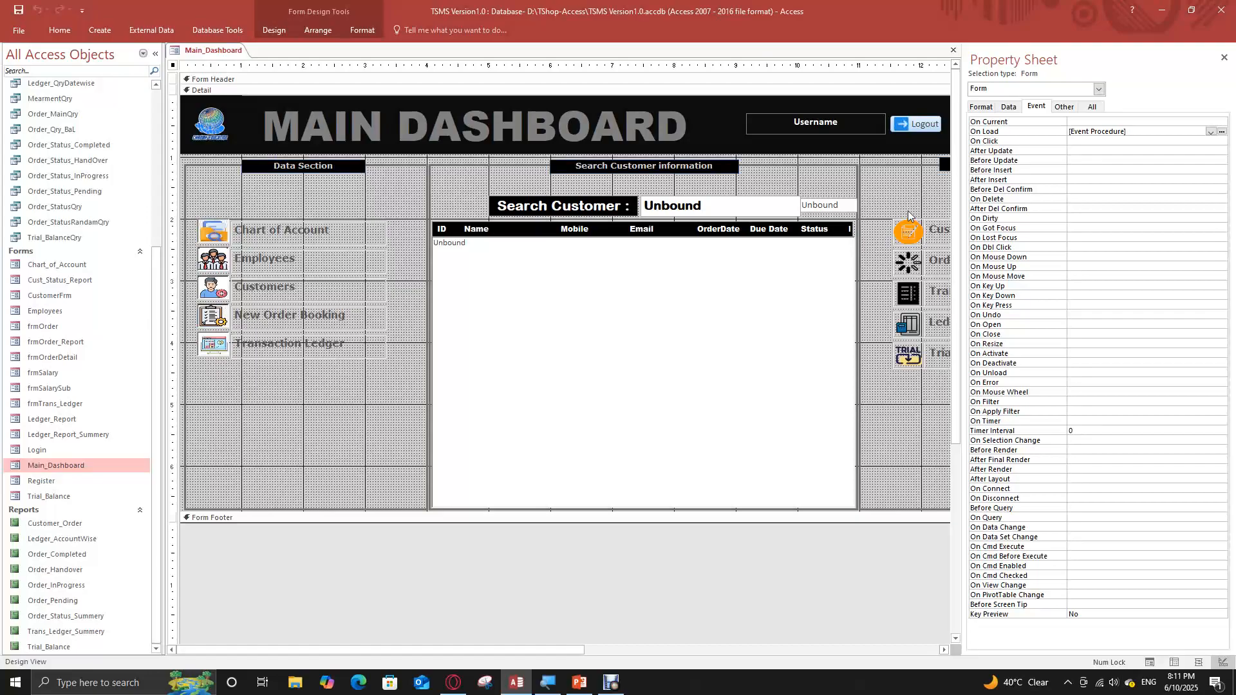
left_click(1224, 57)
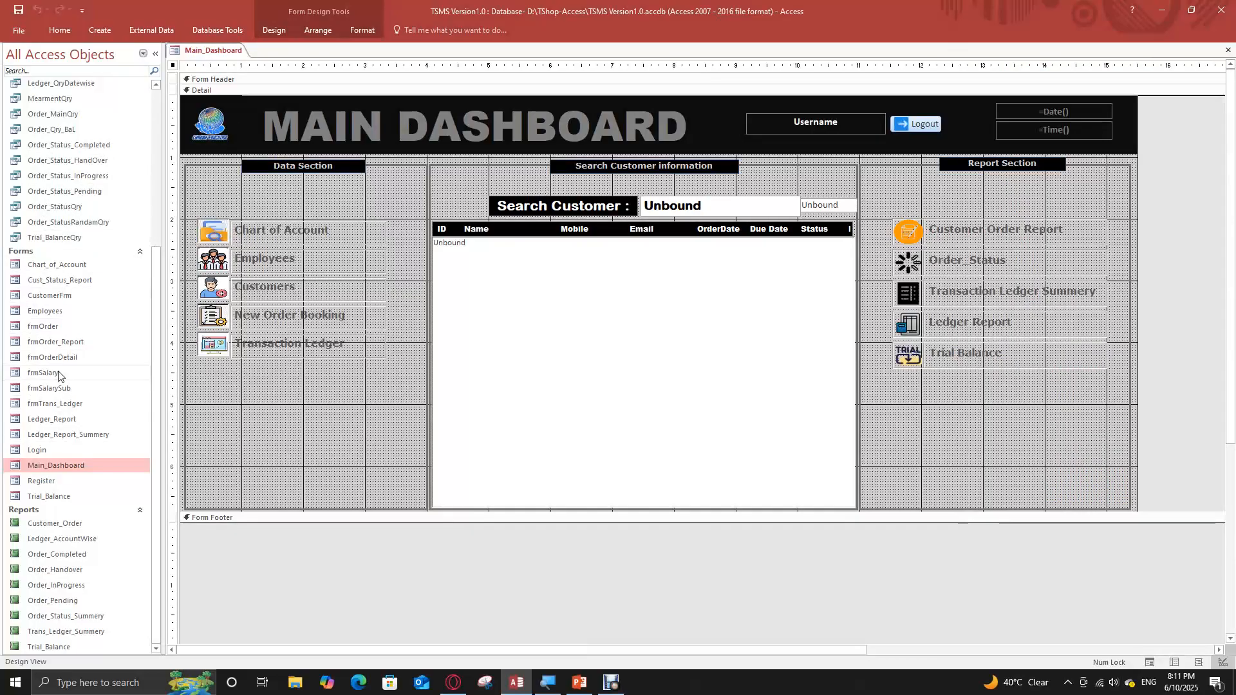
right_click(230, 53)
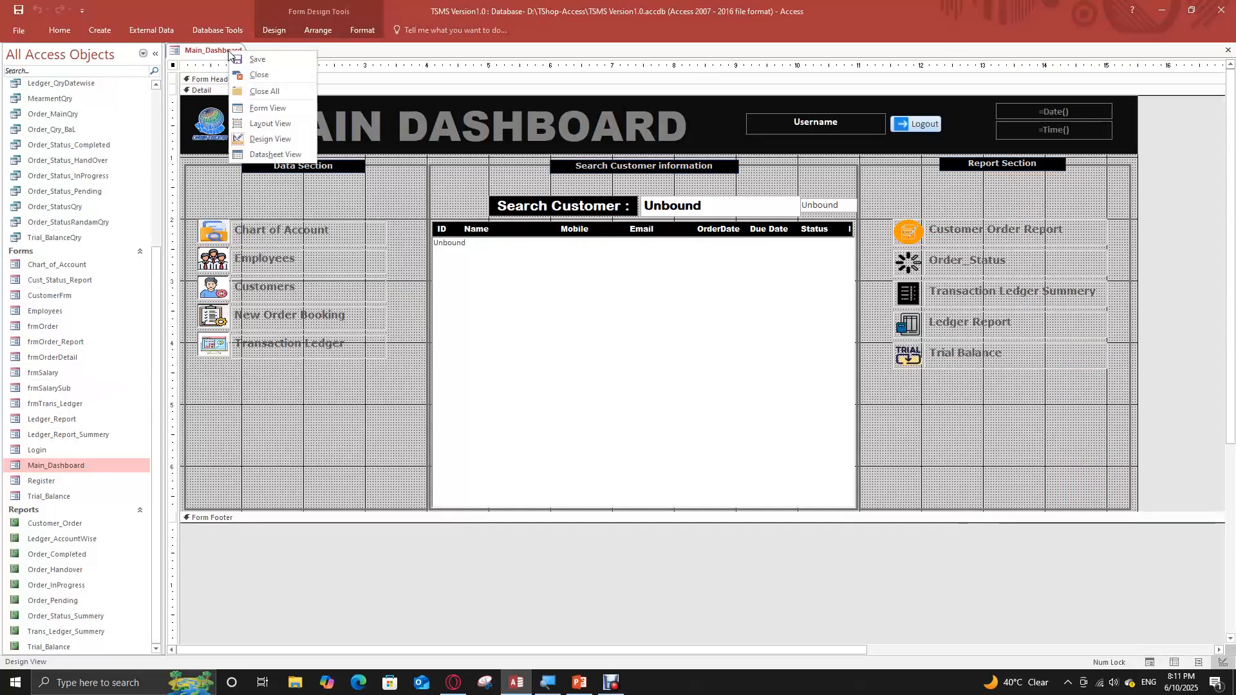
left_click(261, 75)
left_click(622, 377)
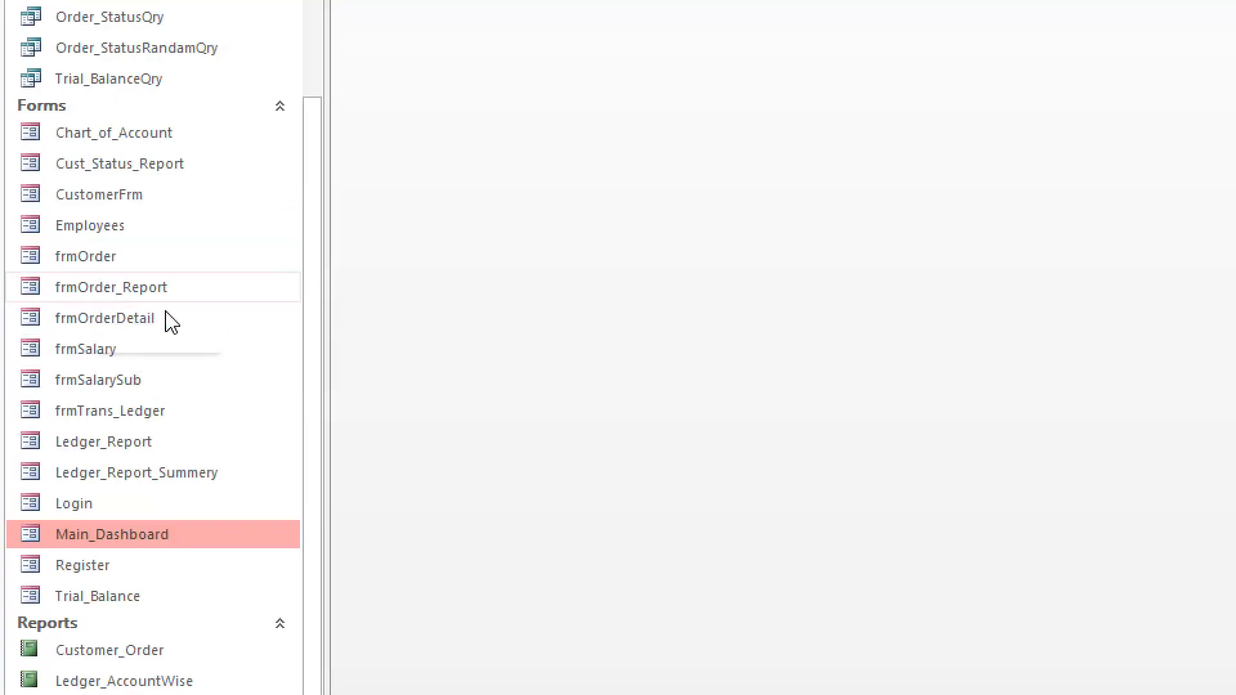
Examine the fields and data types of the tblOrder table in Design View and close the table
left_click(108, 258)
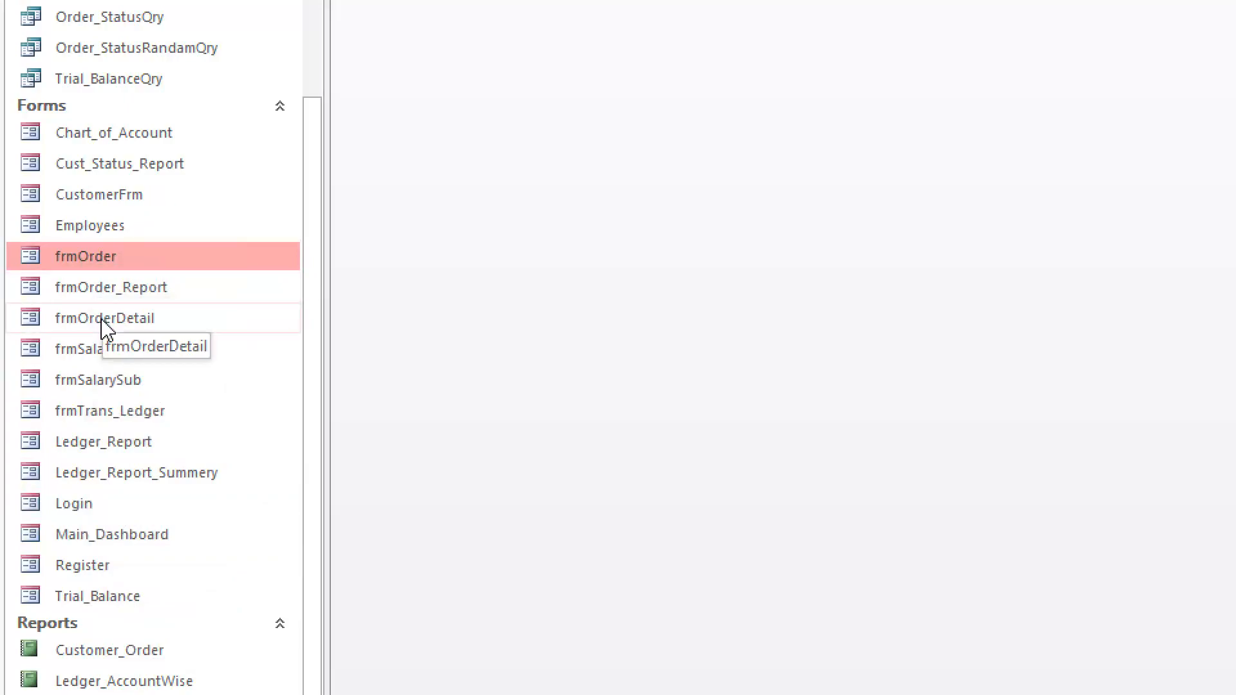
scroll(161, 171, "up", 1)
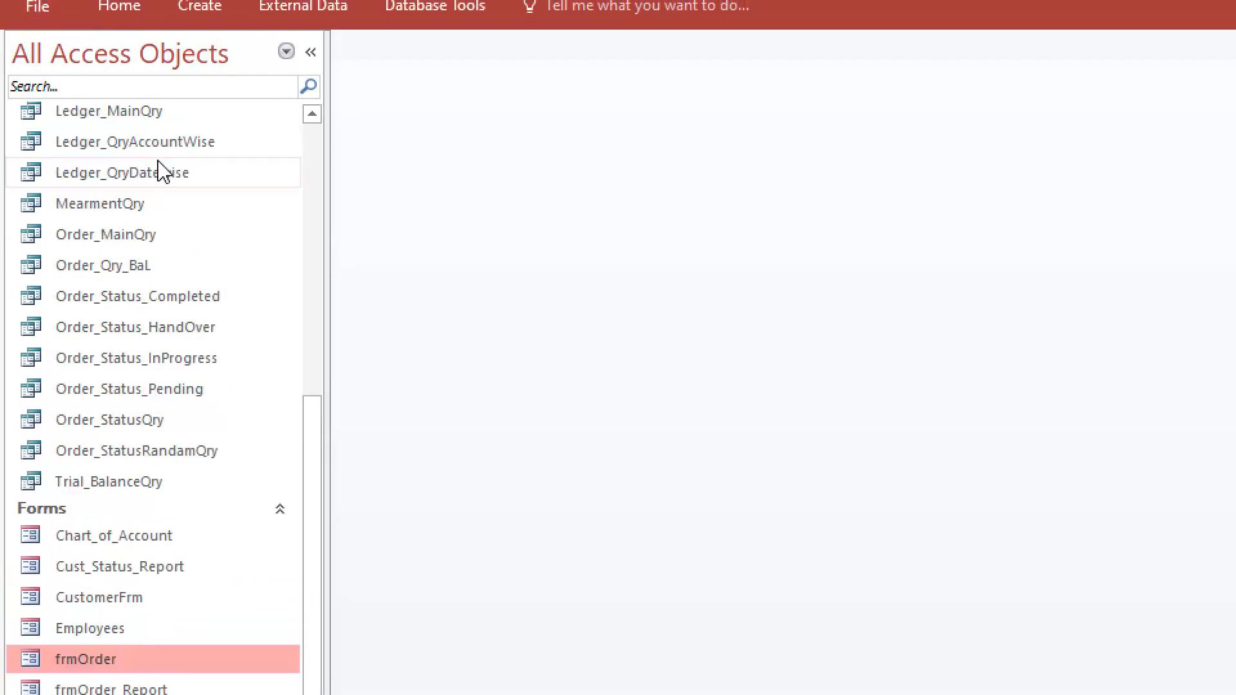
scroll(154, 177, "up", 4)
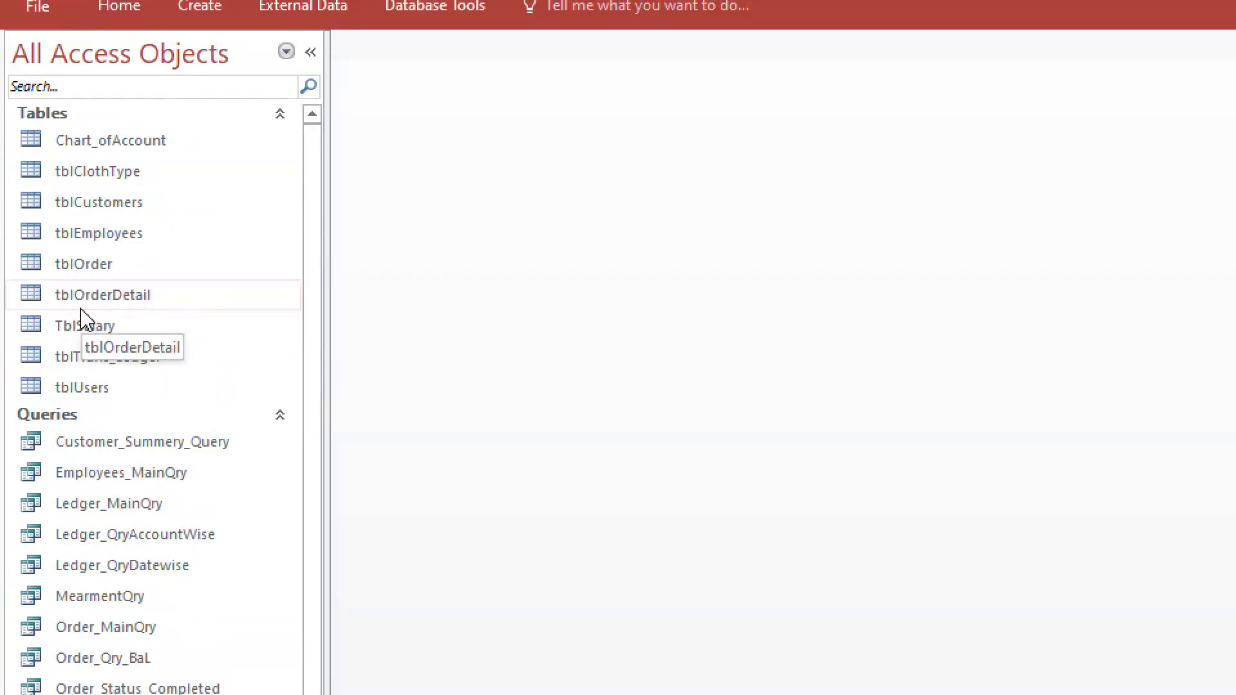
right_click(161, 264)
left_click(241, 311)
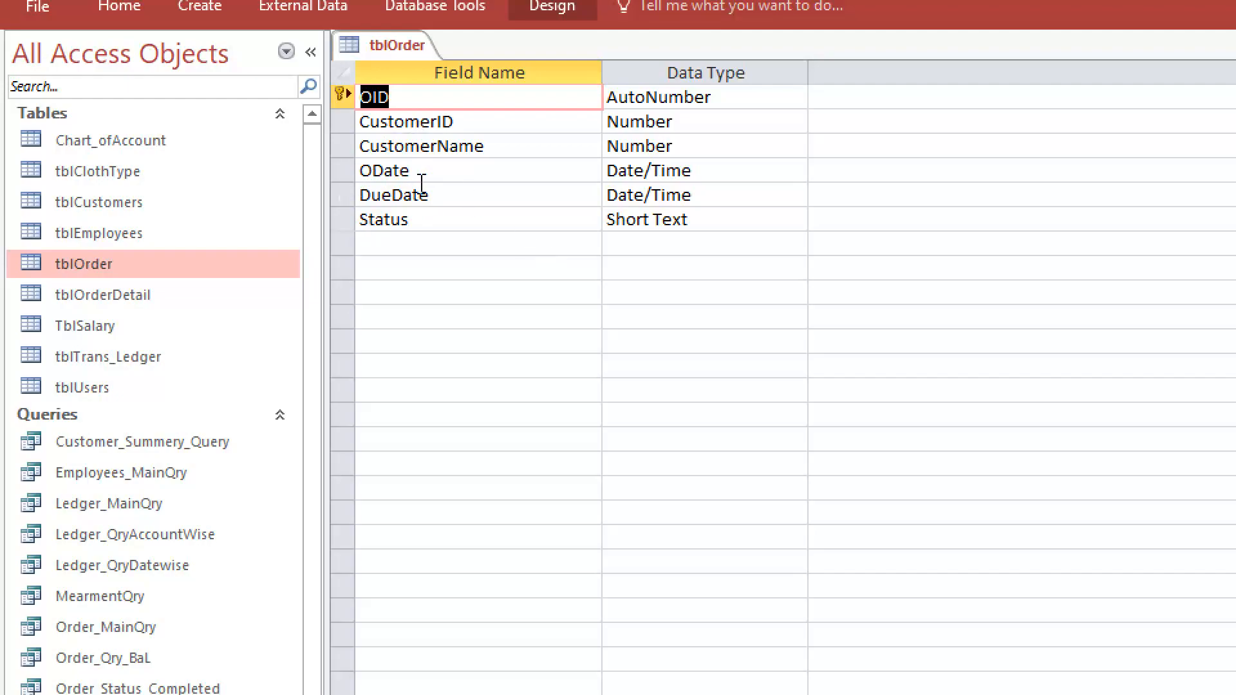
right_click(419, 44)
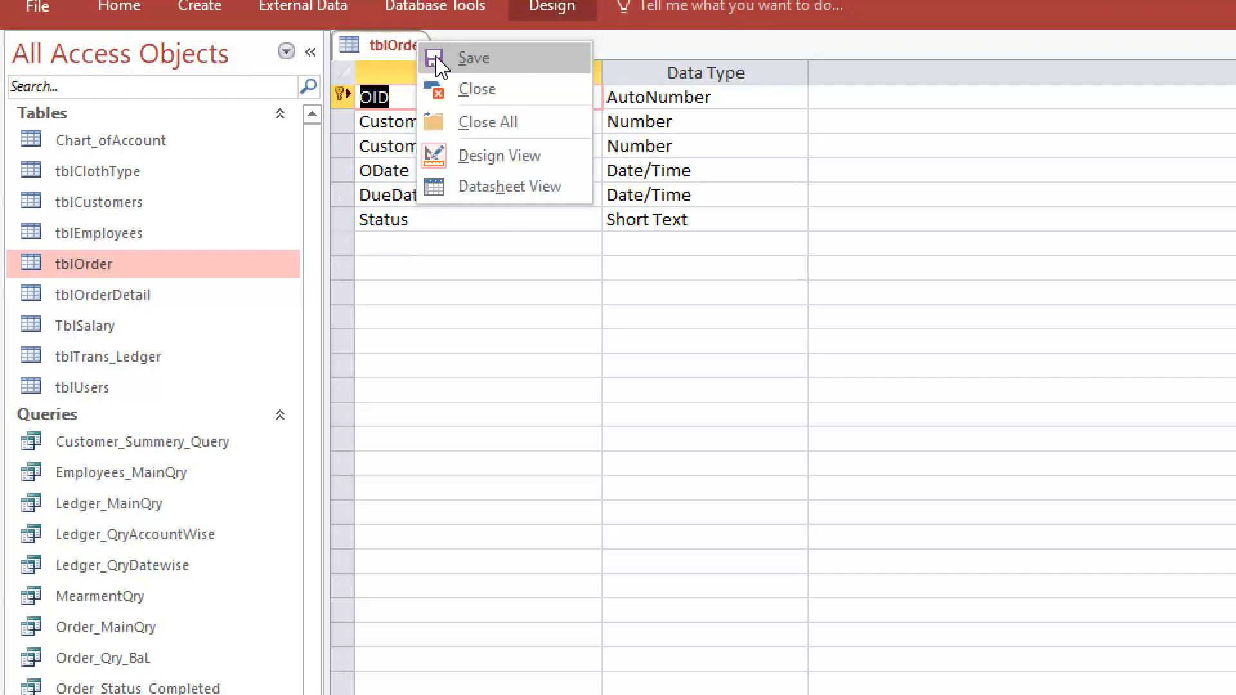
left_click(479, 90)
Examine the tblOrderDetail fields in Design View, relate them to the tblOrder table, and close the table design
right_click(132, 296)
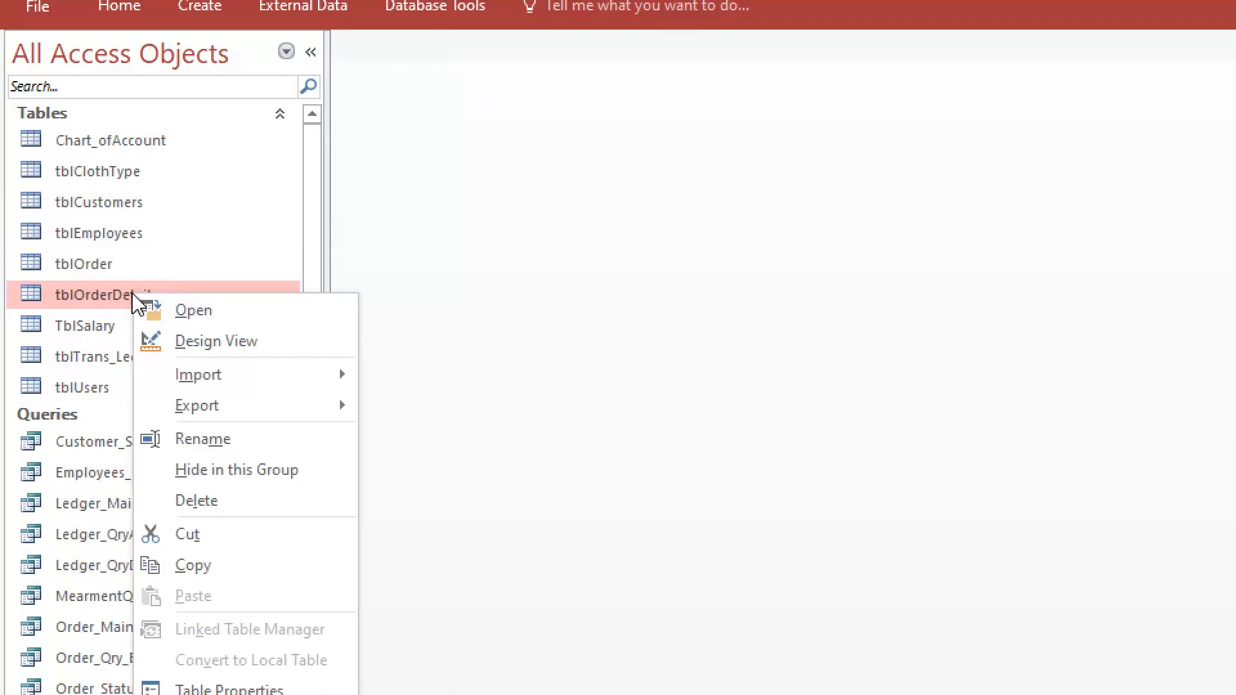
left_click(180, 347)
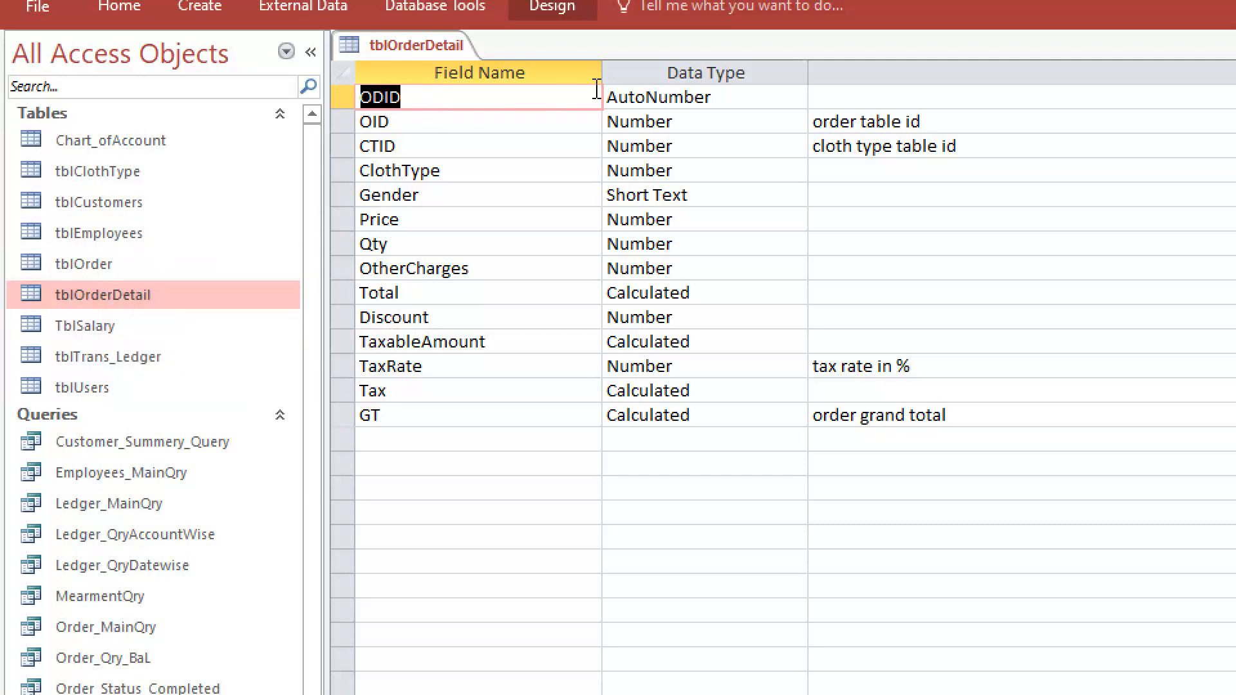
left_click(95, 266)
left_click(95, 293)
left_click(96, 271)
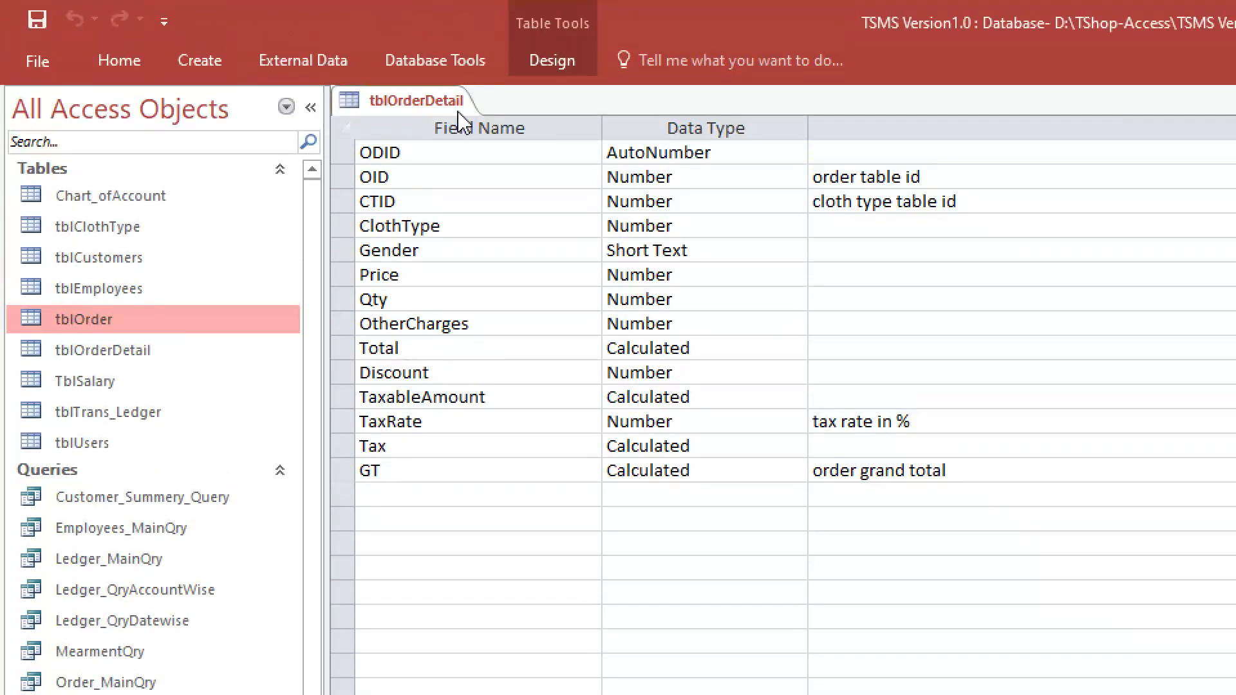
right_click(405, 103)
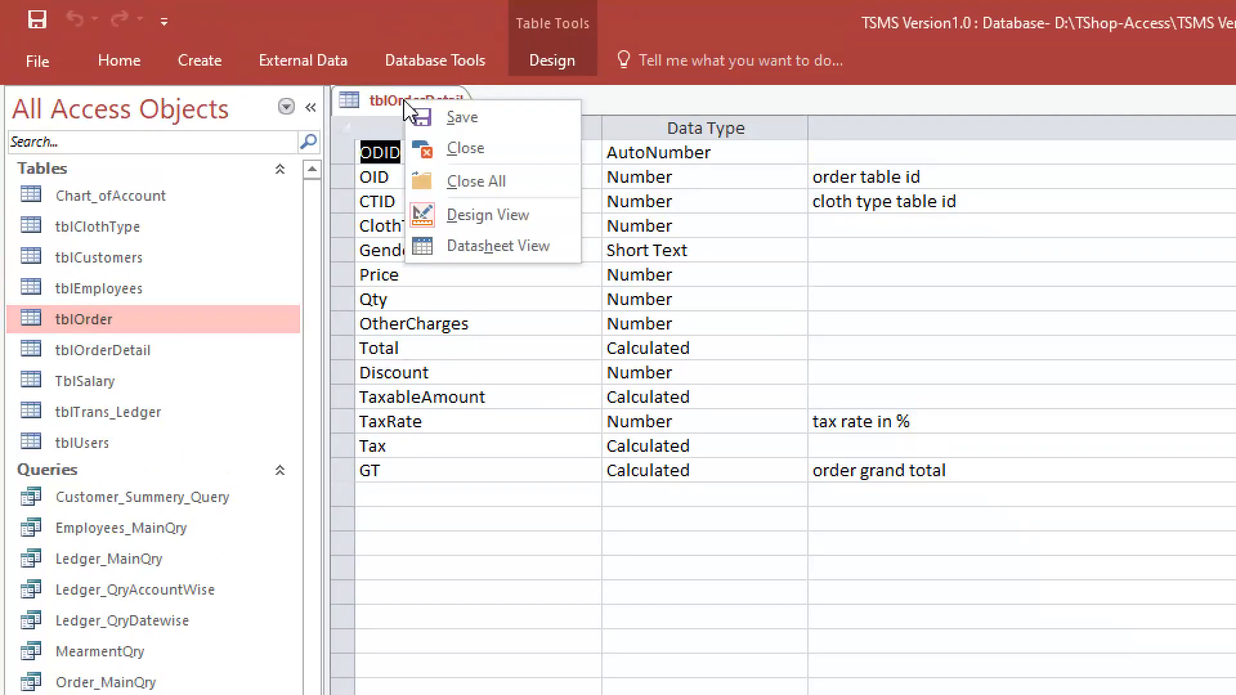
left_click(466, 148)
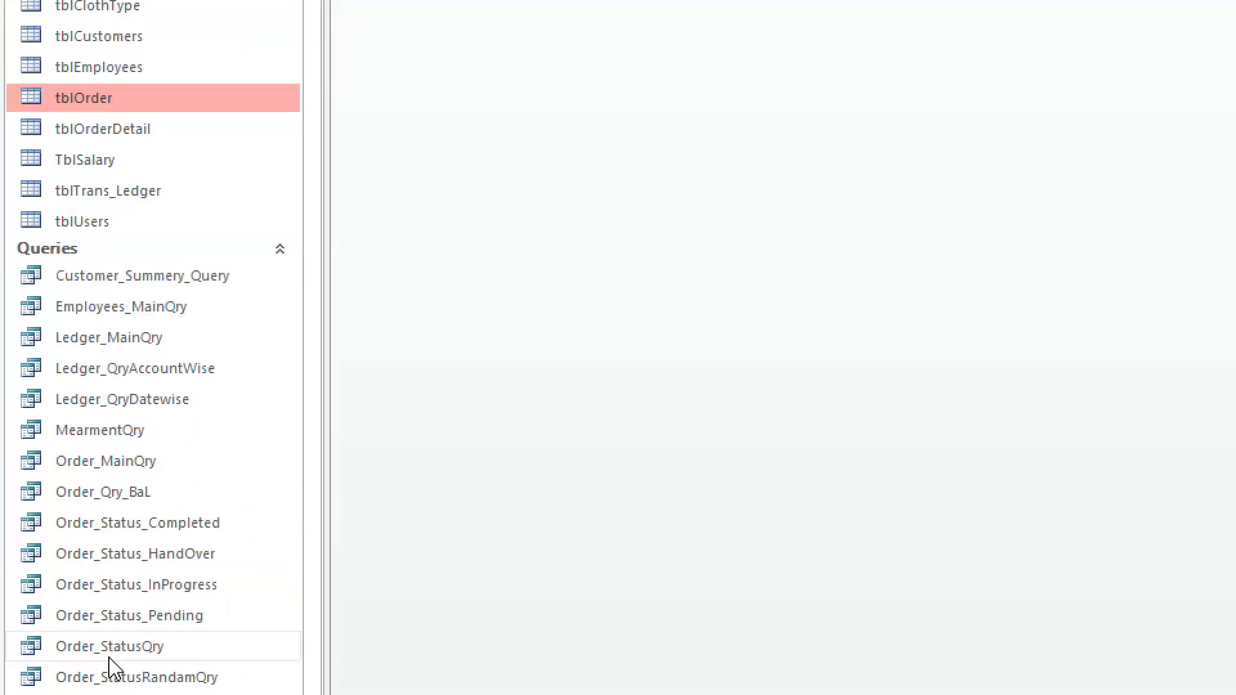
Select the tblEmployees table as the source, start the Query Wizard and reposition its New Query dialog
left_click(80, 306)
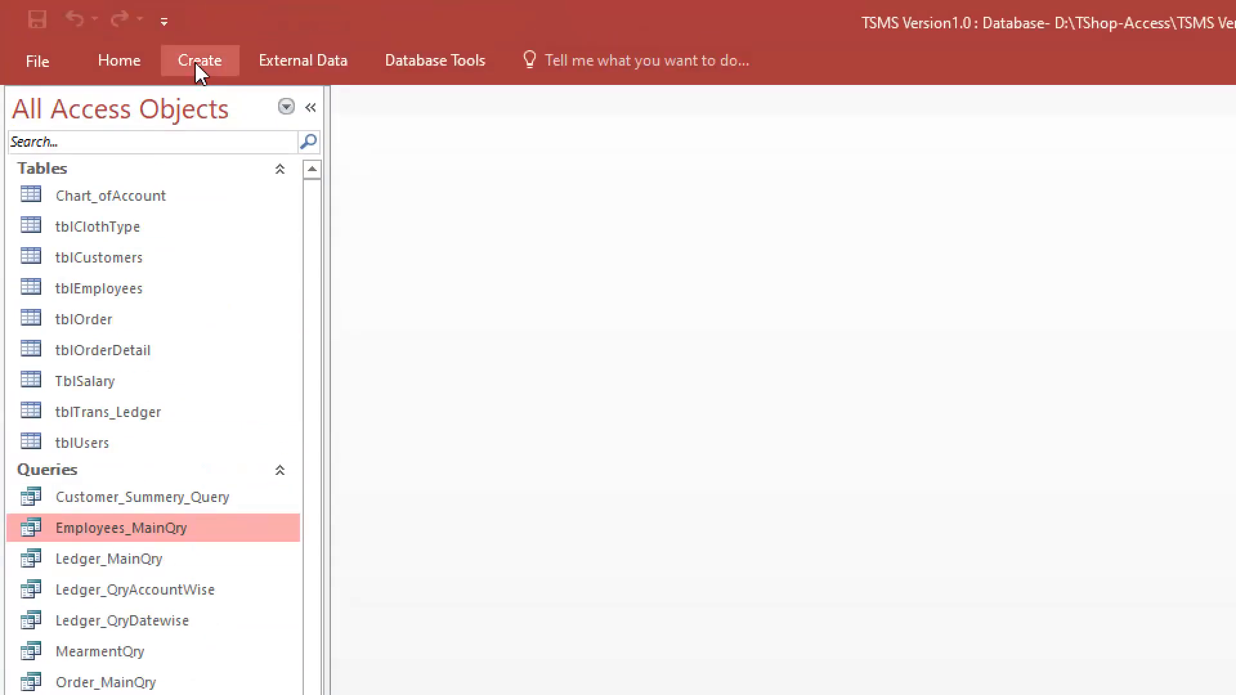
left_click(195, 61)
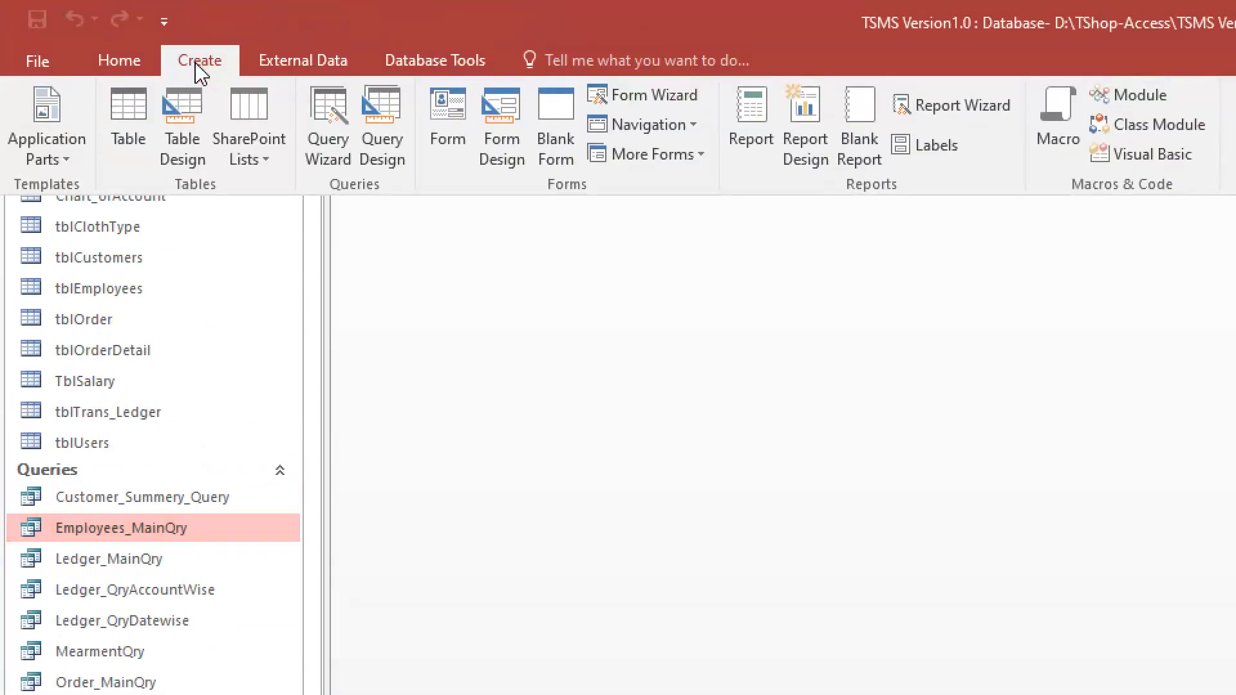
left_click(124, 288)
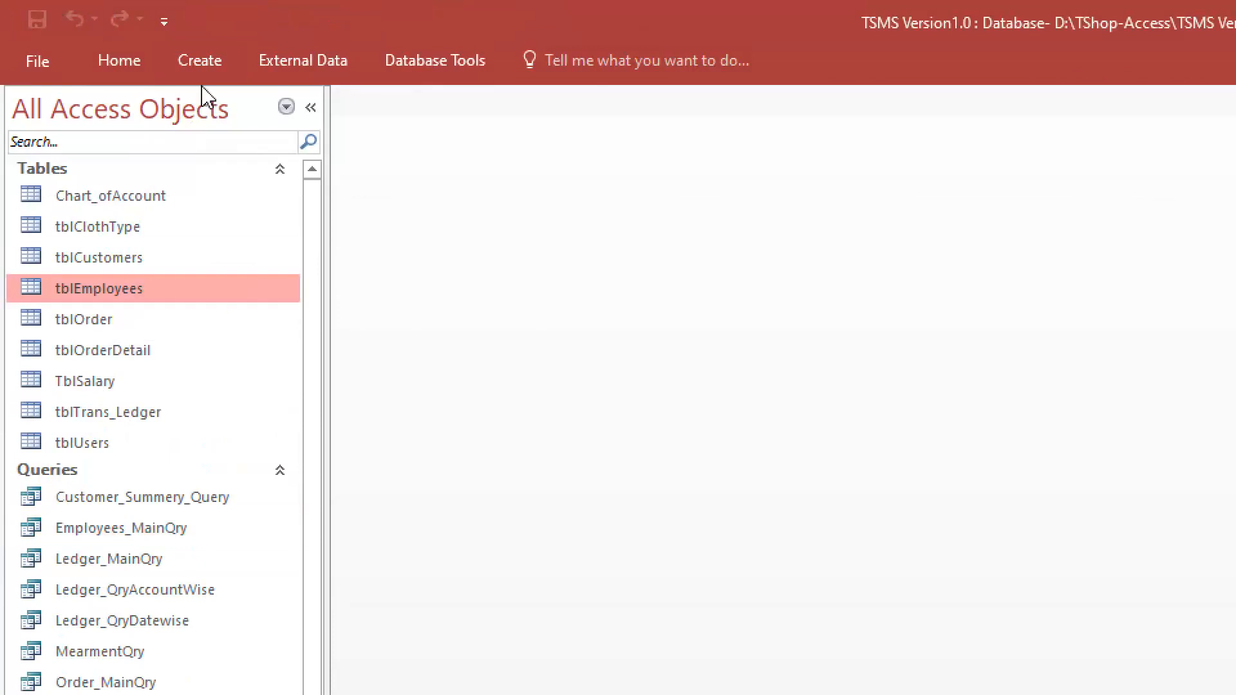
left_click(197, 64)
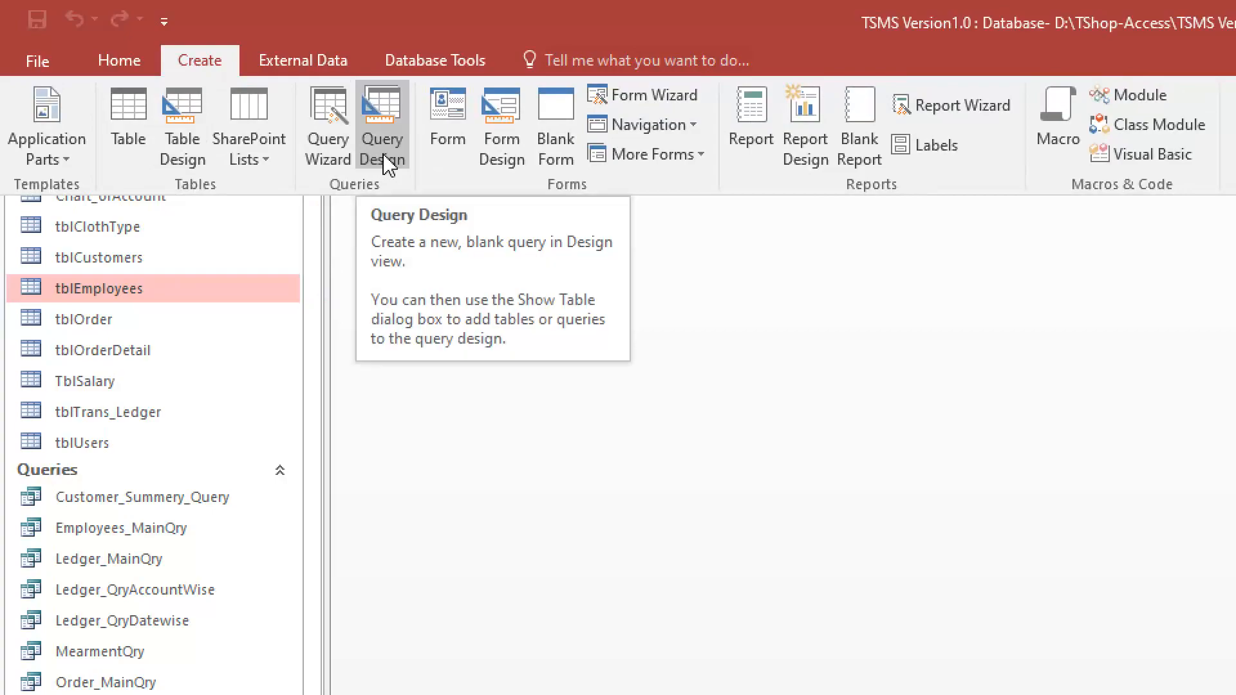
left_click(335, 160)
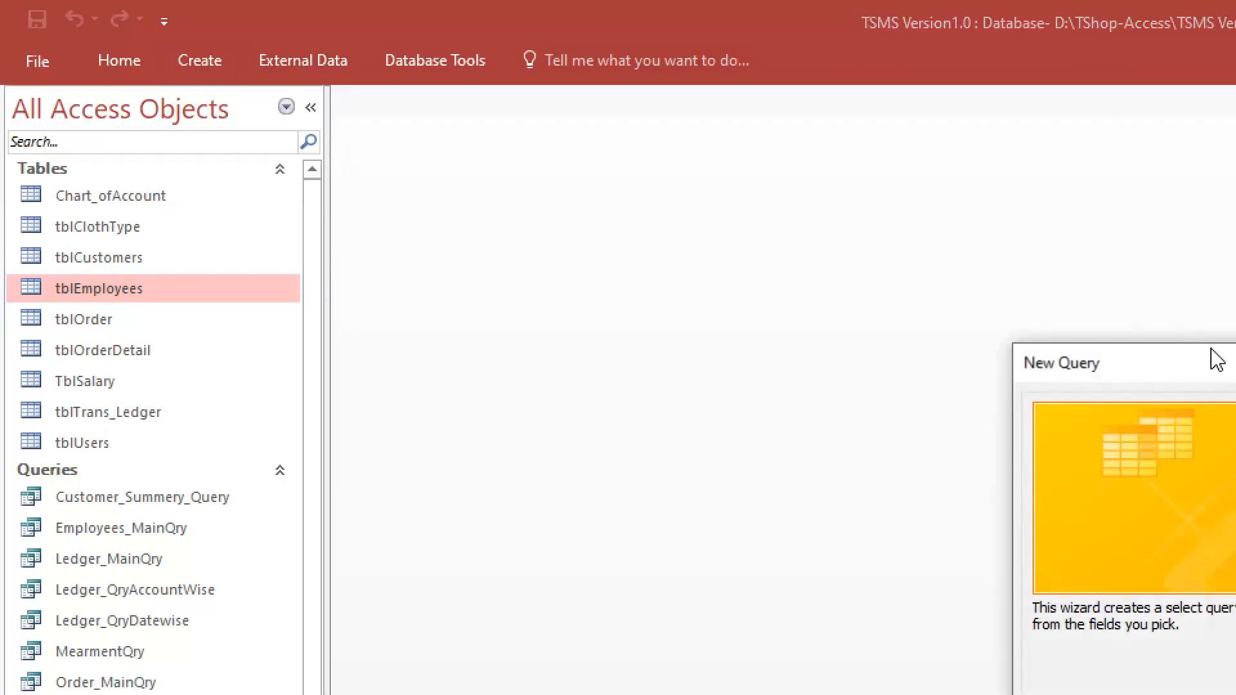
left_click_drag(1186, 360, 672, 184)
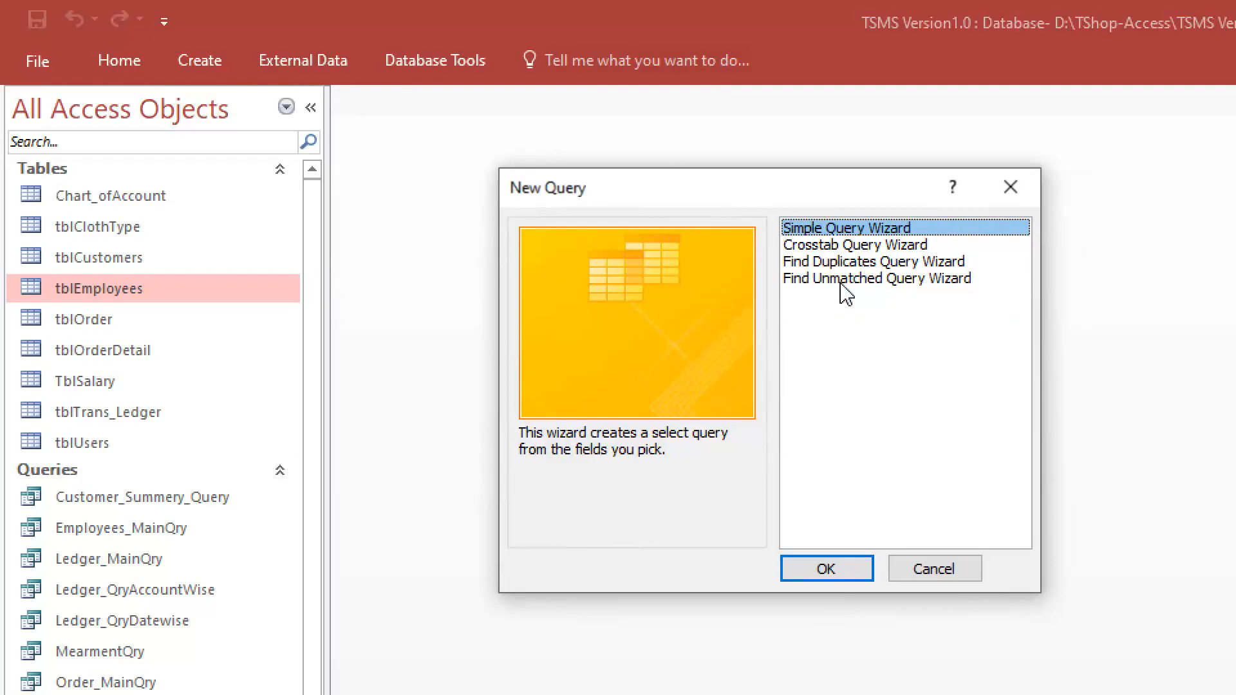
Review the four query wizard types, start the Simple Query Wizard and reposition its dialog
left_click(882, 248)
left_click(871, 227)
left_click(857, 246)
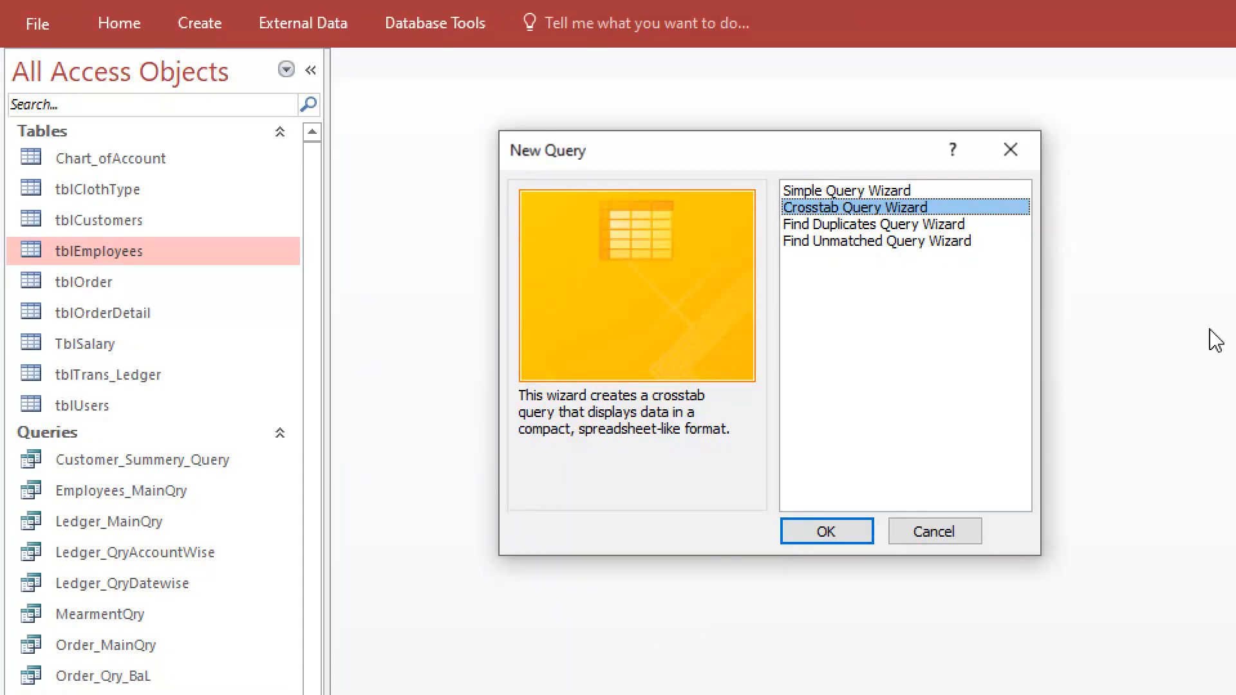
left_click(847, 225)
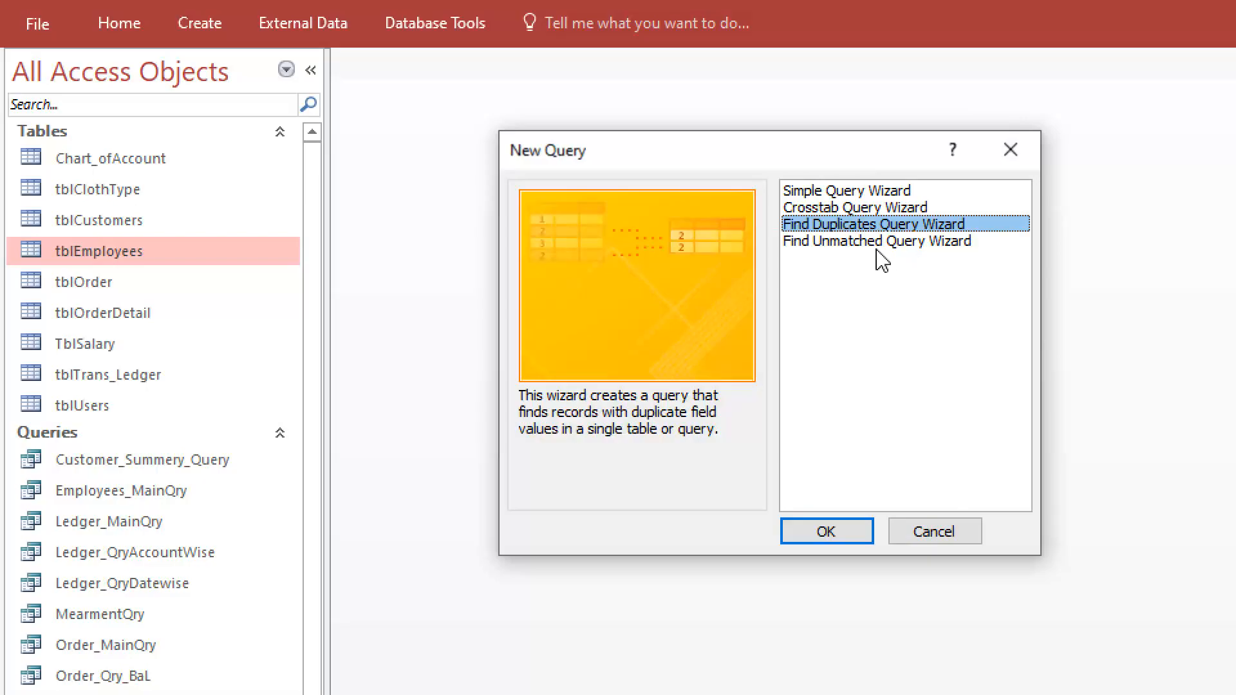
left_click(841, 247)
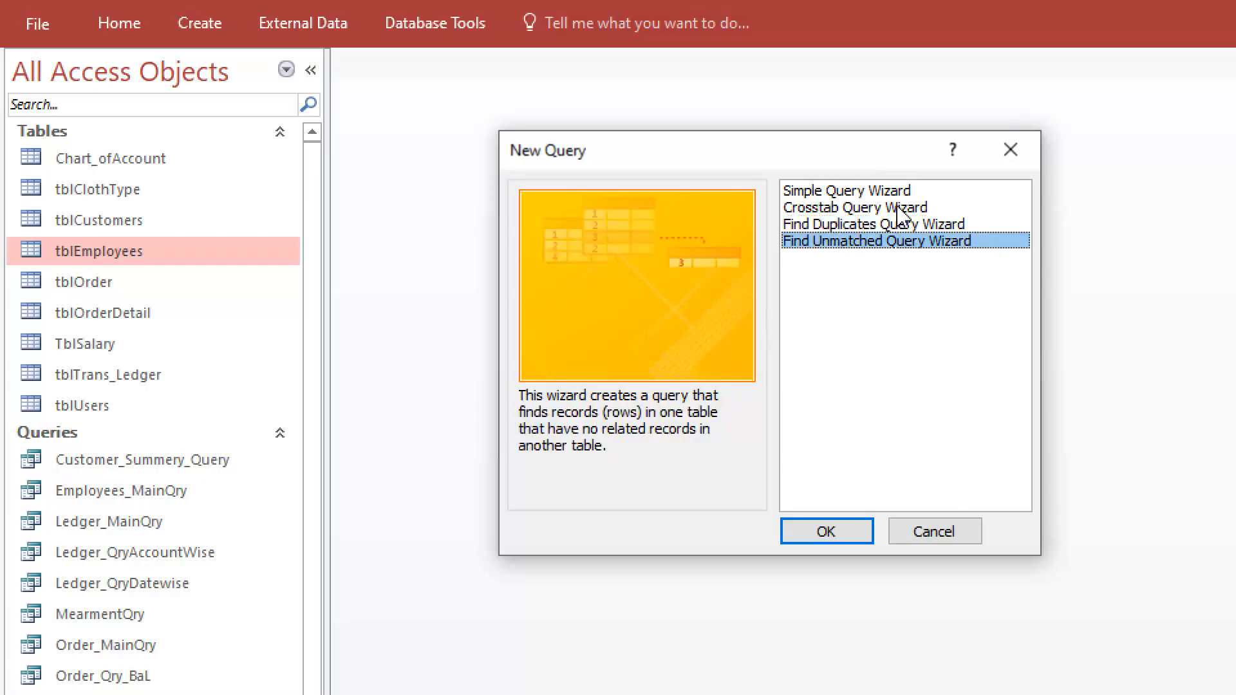
left_click(861, 191)
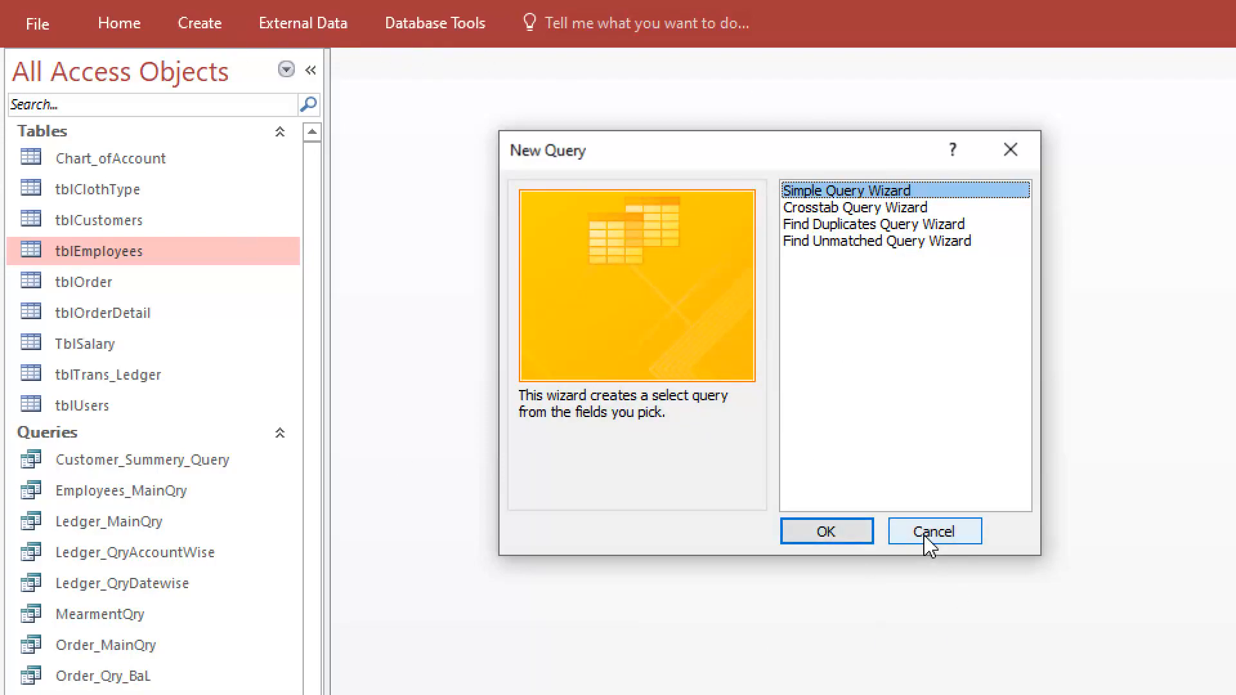
left_click(845, 536)
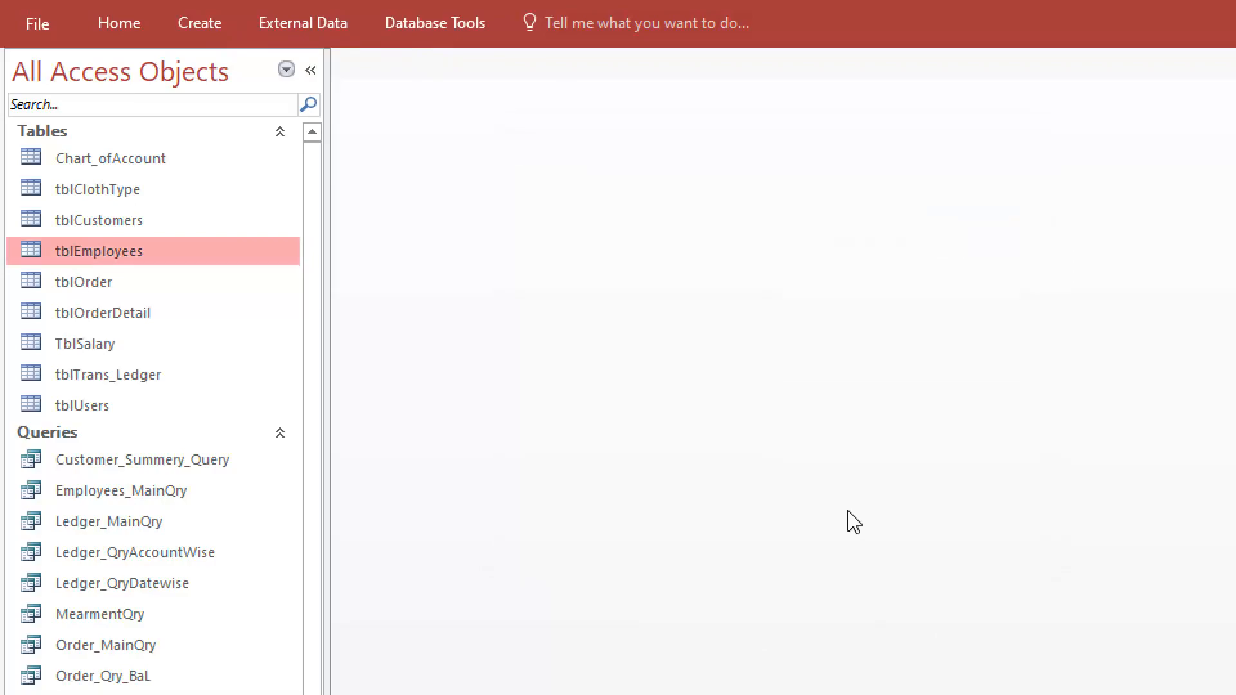
left_click_drag(1118, 266, 591, 155)
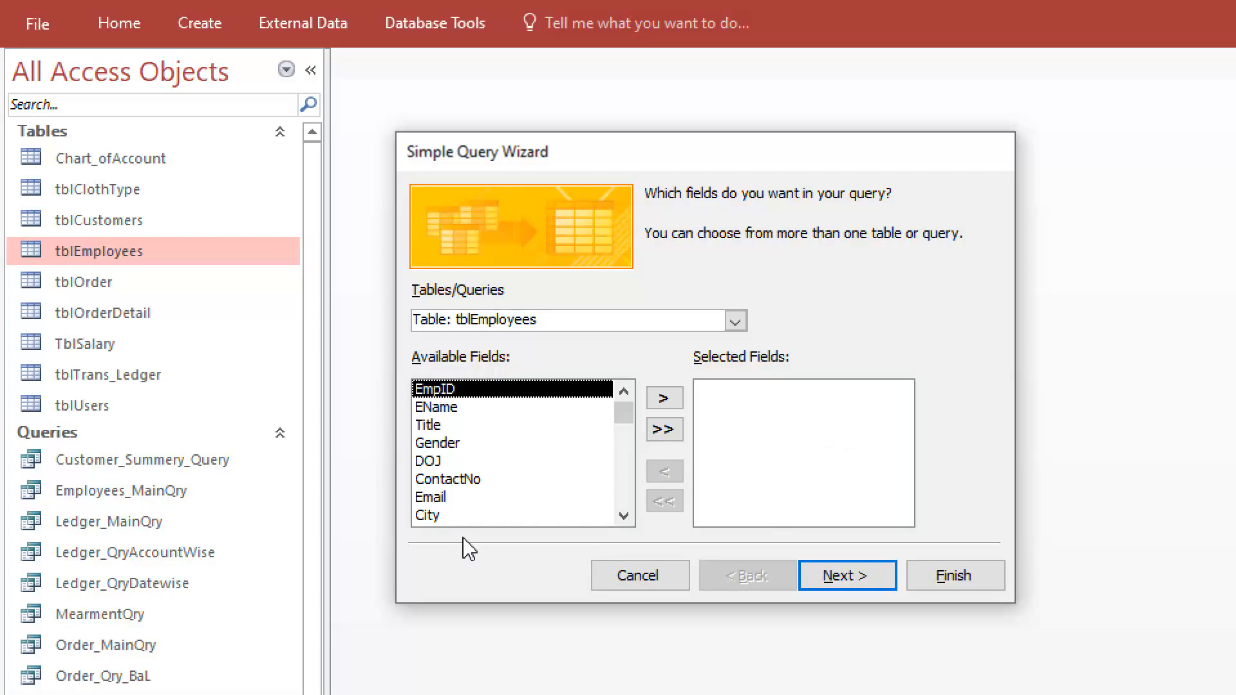
Add the tblEmployees fields EmpID, EName, Title and Gender to the query one by one and remove them all again
left_click(665, 398)
left_click(664, 398)
left_click(664, 398)
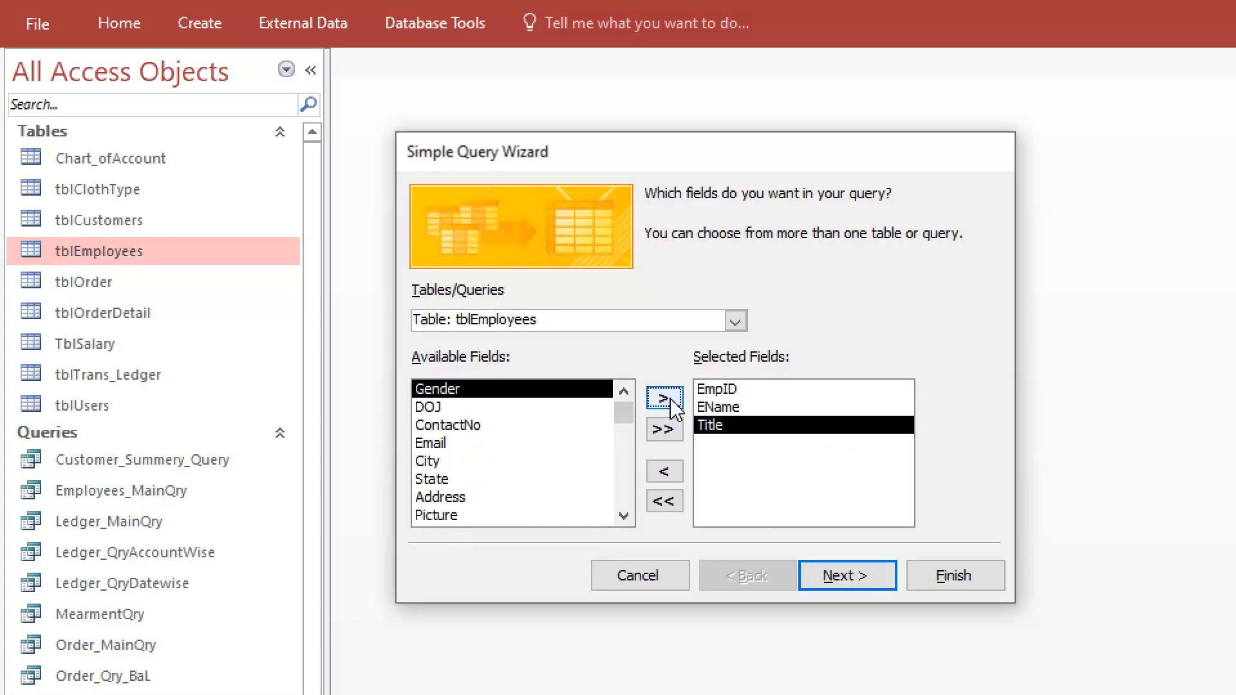
left_click(664, 399)
left_click(666, 476)
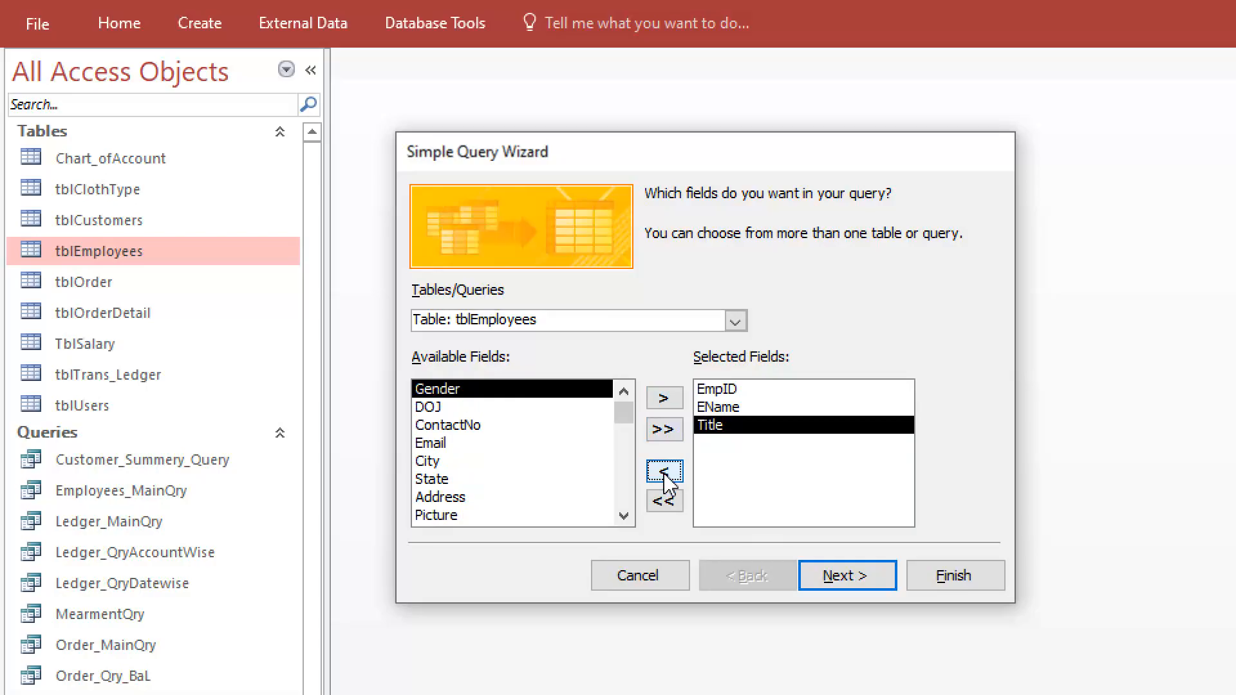
left_click(666, 476)
left_click(666, 477)
left_click(666, 477)
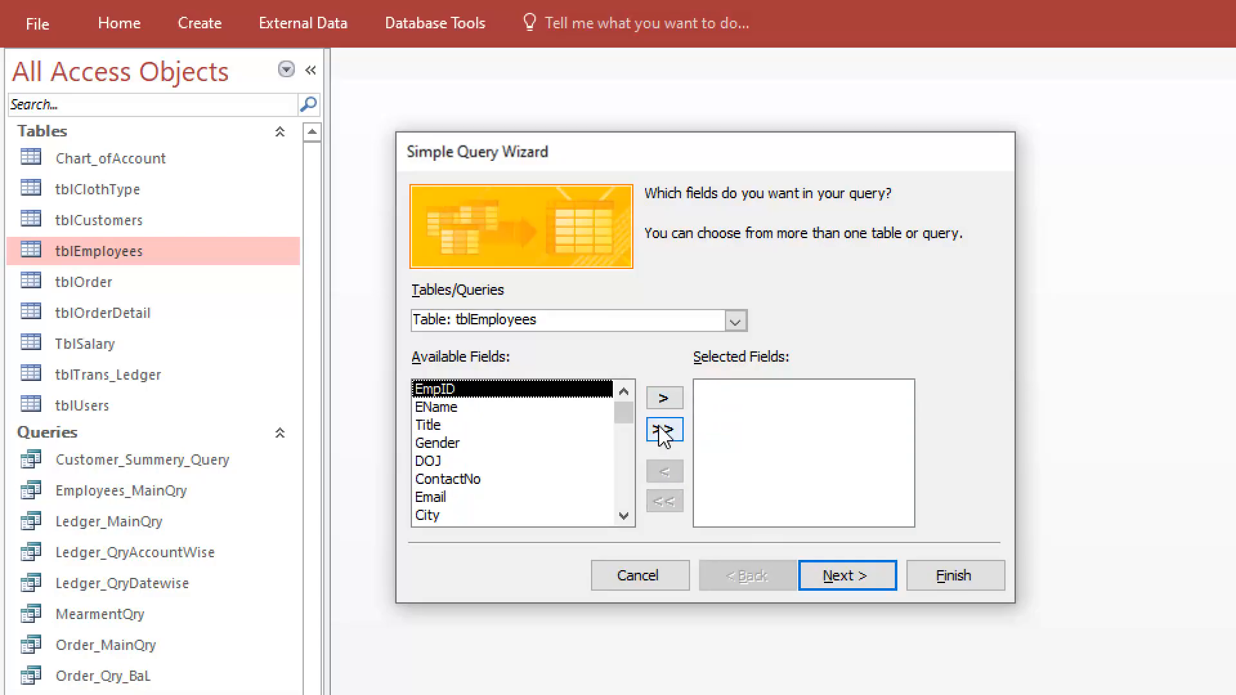
Add all tblEmployees fields to the query at once and remove them all again
left_click(664, 430)
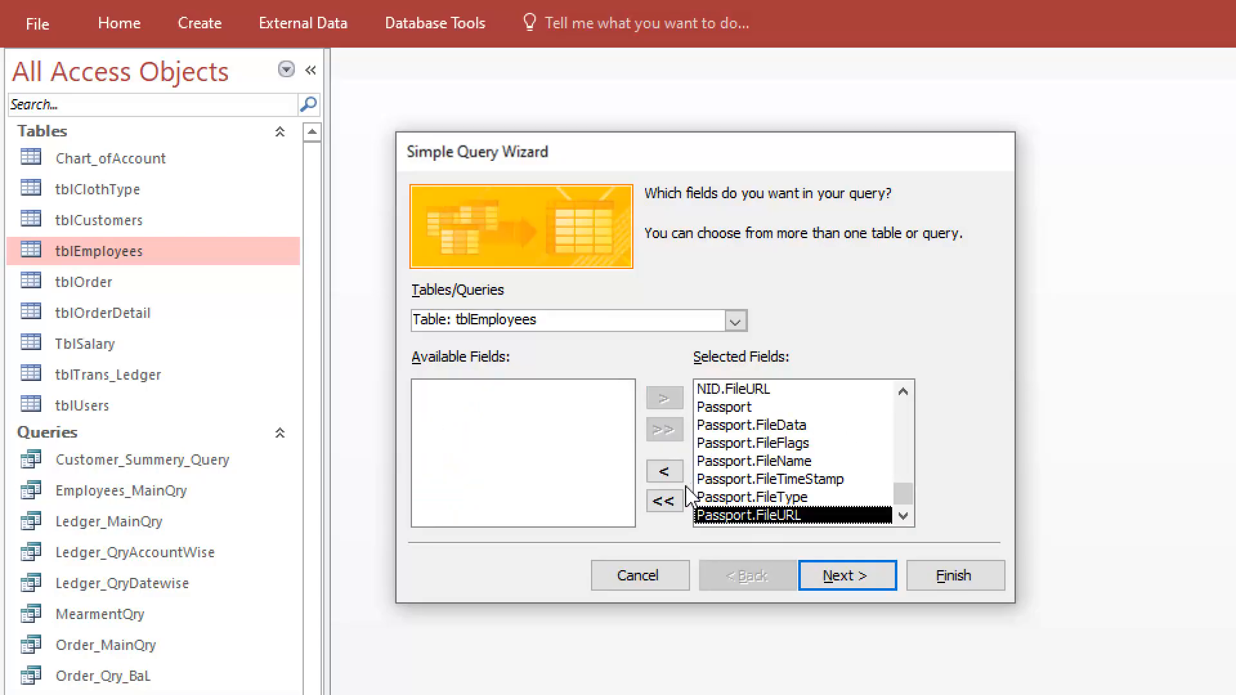
left_click(667, 506)
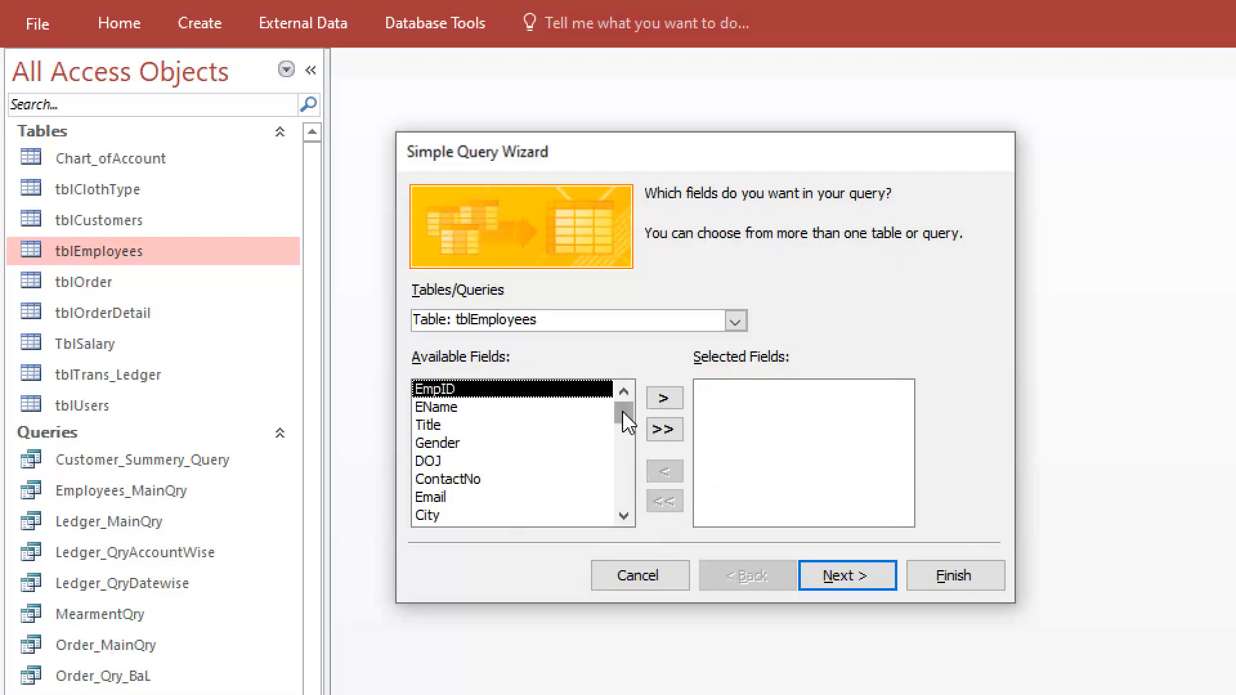
mouse_move(625, 419)
left_mouse_down()
mouse_move(620, 515)
mouse_move(623, 396)
left_mouse_up()
Add all tblEmployees fields to the query and remove Passport and its file subfields from the selection
left_click(666, 430)
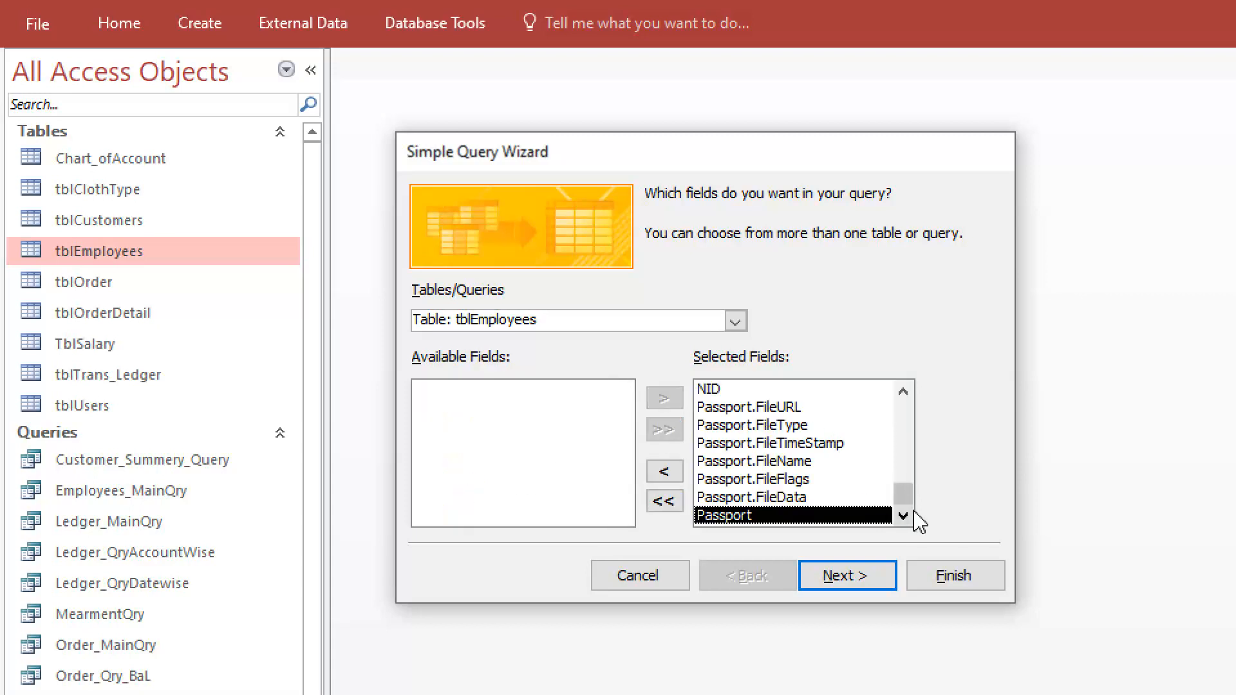
left_click(719, 408)
left_click(665, 472)
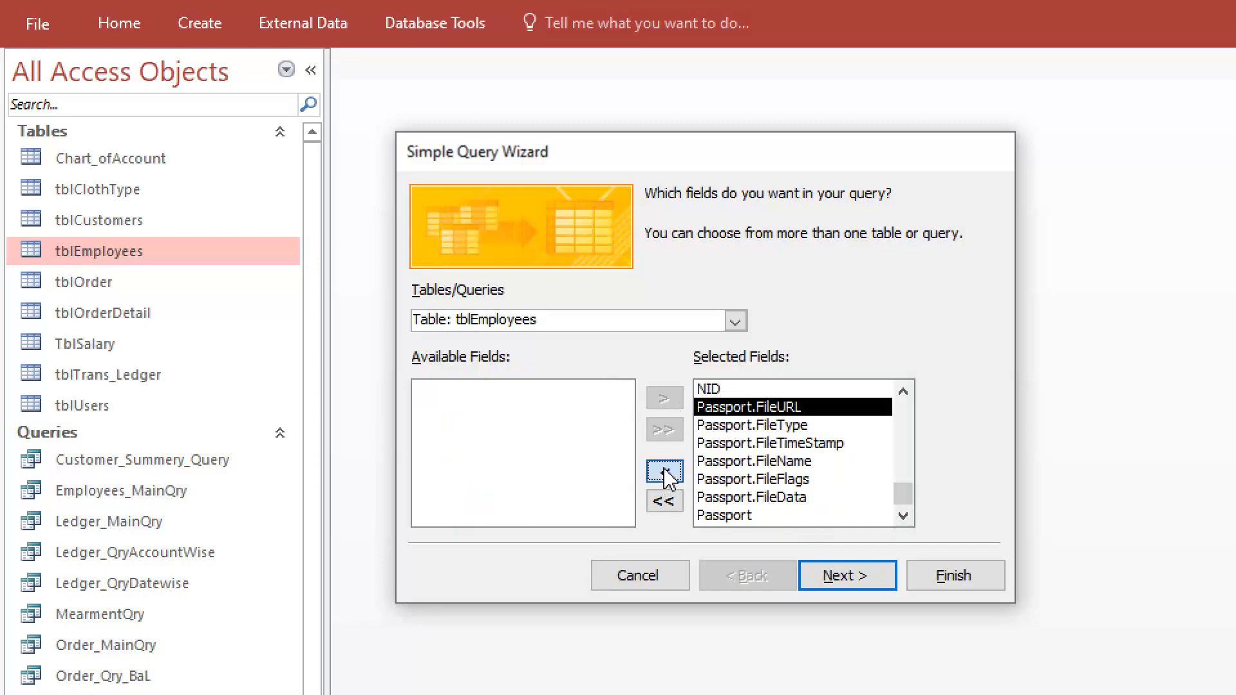
left_click(664, 473)
left_click(664, 473)
left_click(664, 473)
left_click(665, 473)
left_click(664, 473)
left_click(664, 473)
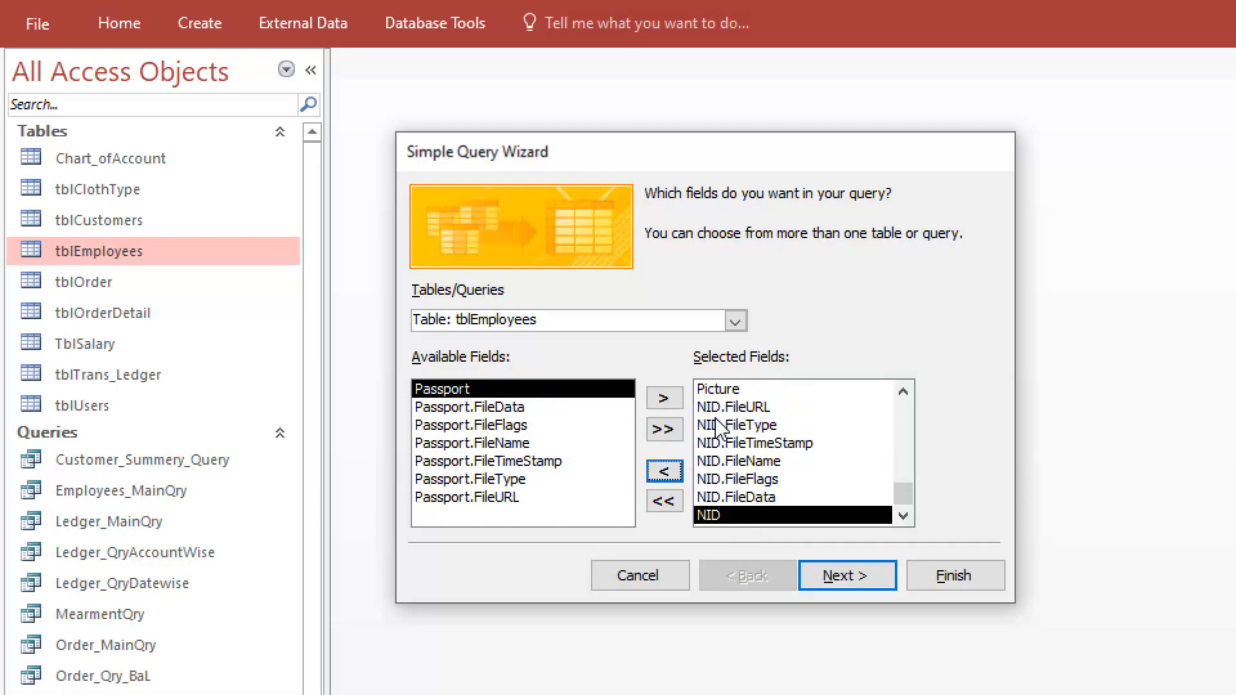
Remove the Picture field and NID with all its file subfields from the selected fields
left_click(731, 389)
left_click(667, 473)
left_click(666, 474)
left_click(666, 473)
left_click(666, 473)
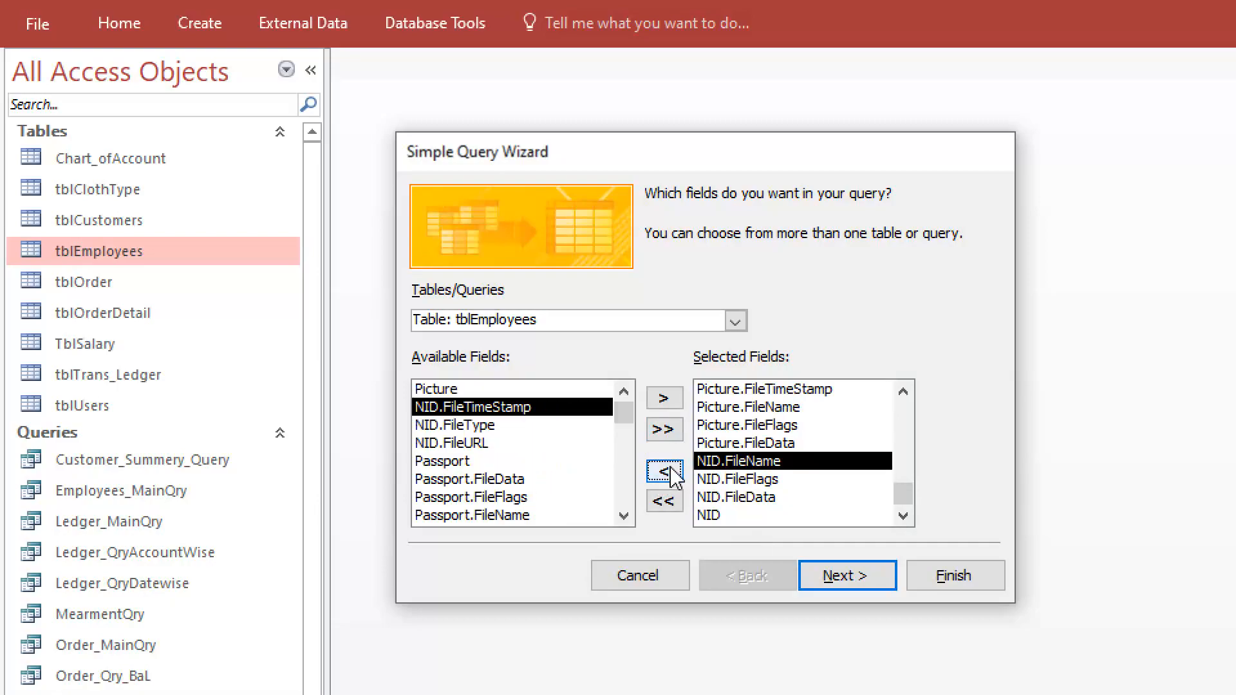
left_click(667, 473)
left_click(667, 474)
left_click(666, 474)
Remove the Picture file subfields from the selection and check the remaining selected fields
left_click(667, 473)
left_click(747, 425)
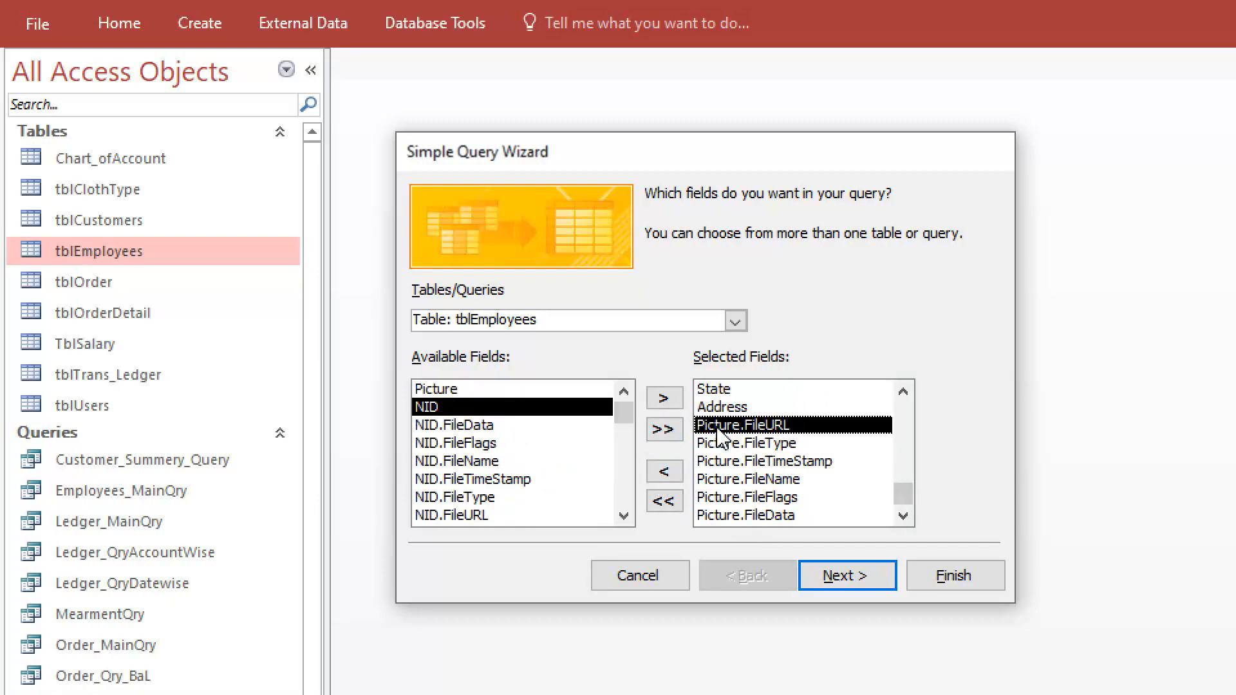
left_click(667, 473)
left_click(667, 473)
left_click(667, 473)
left_click(666, 473)
left_click(670, 477)
left_click(670, 476)
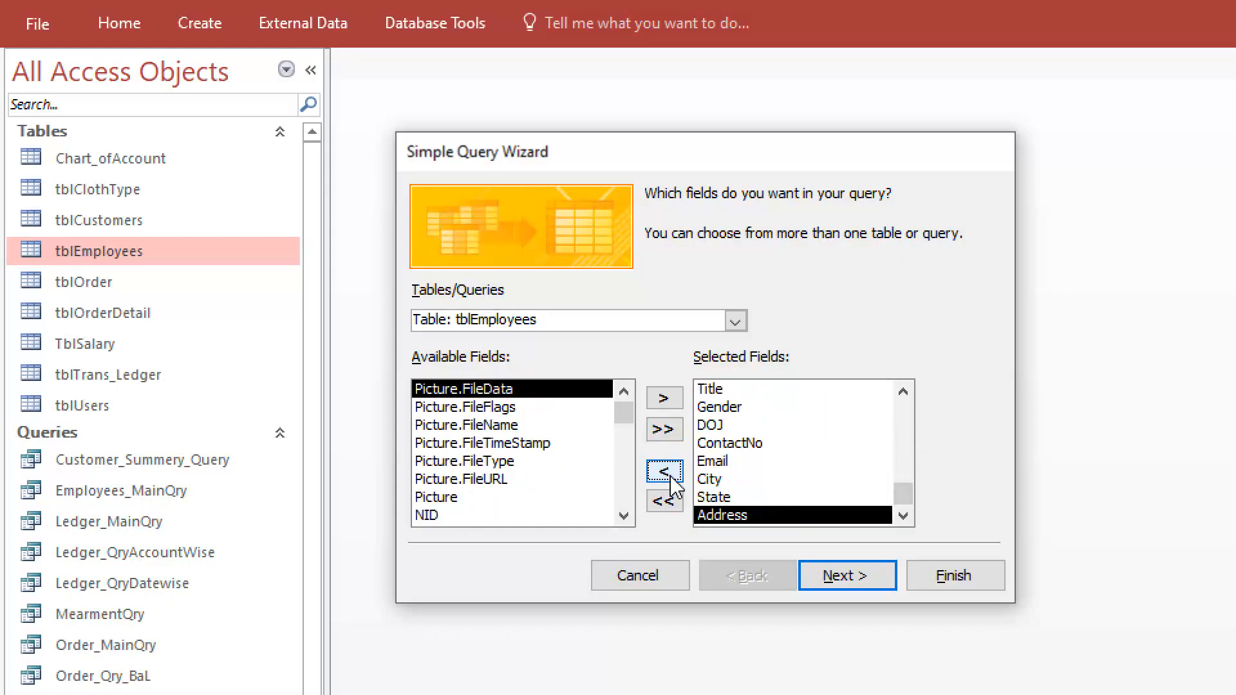
left_click_drag(902, 496, 914, 419)
Title the query Sample and finish the wizard with the option to open the query to view information
left_click(858, 578)
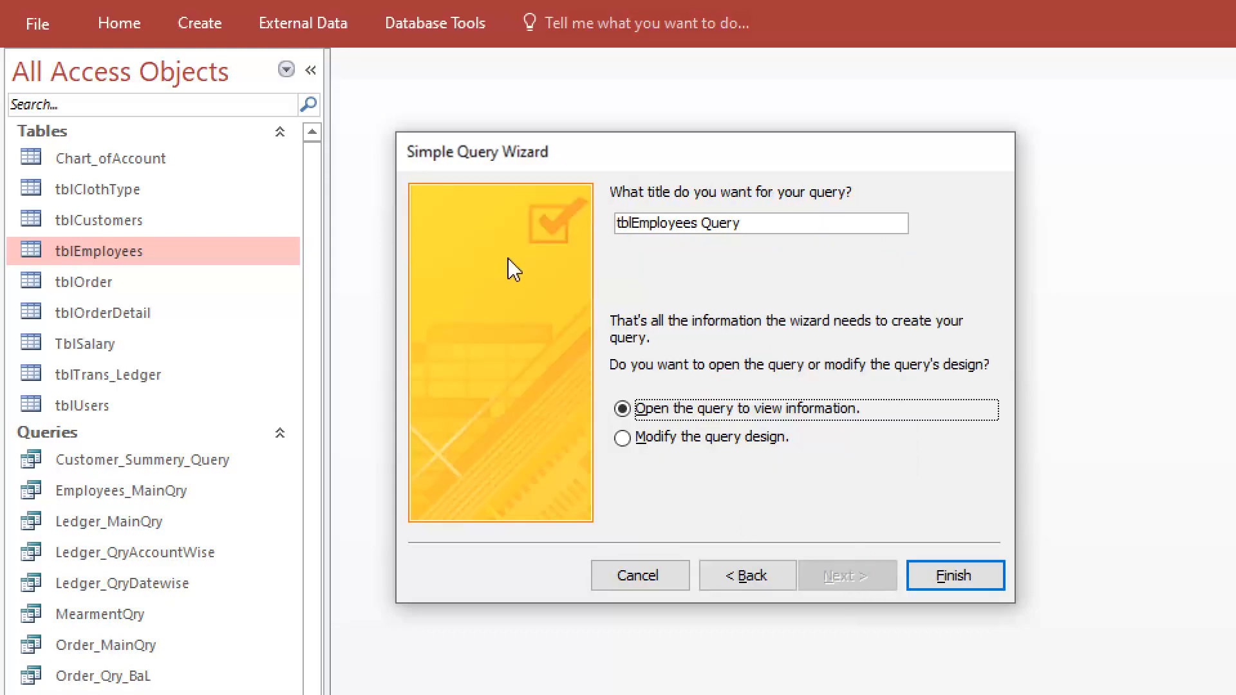
left_click_drag(765, 225, 146, 187)
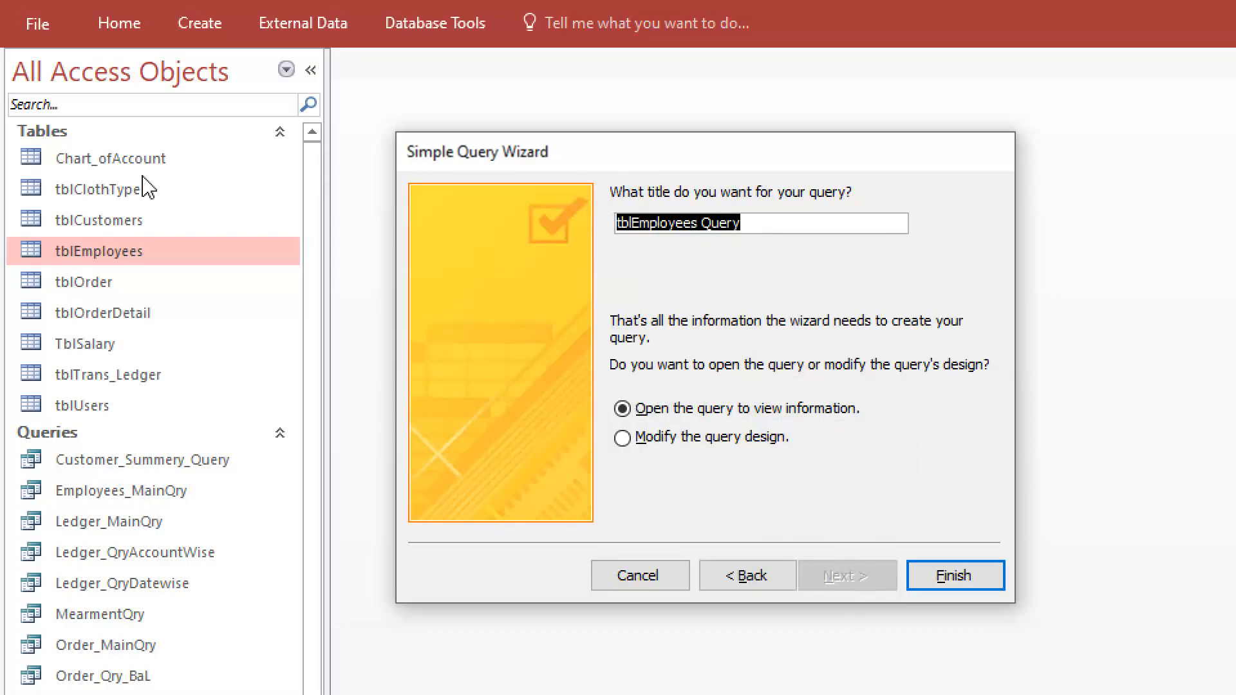
type("Sample")
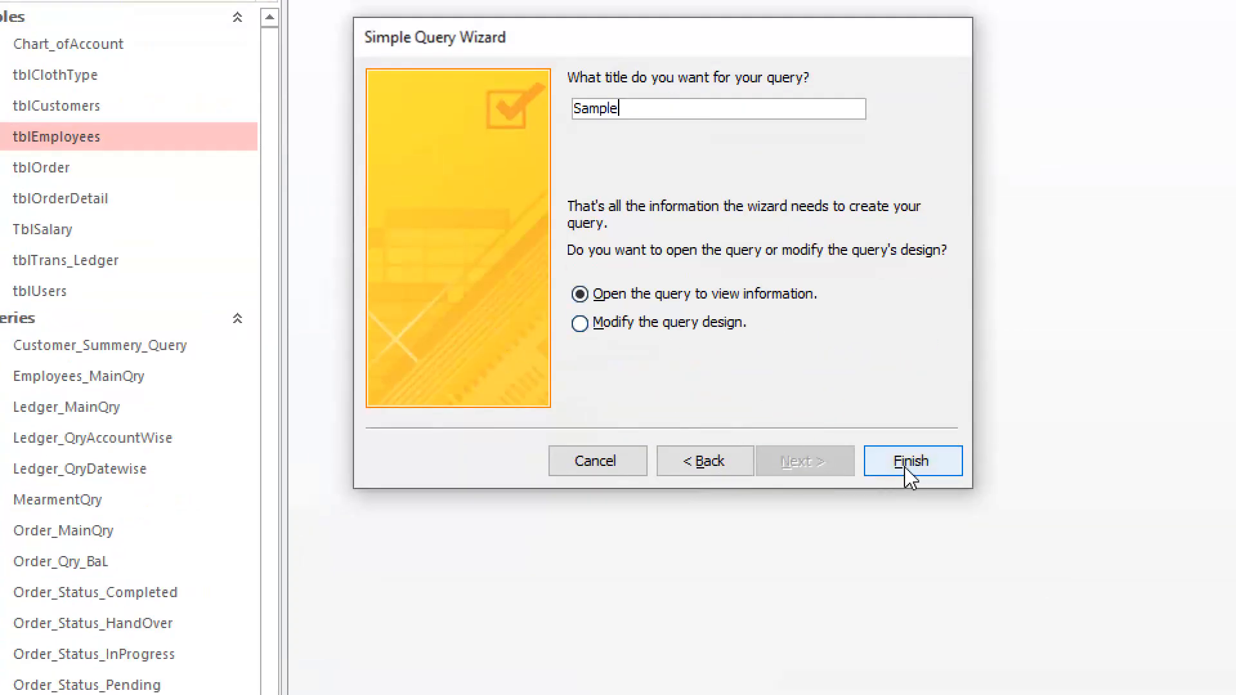
left_click(911, 476)
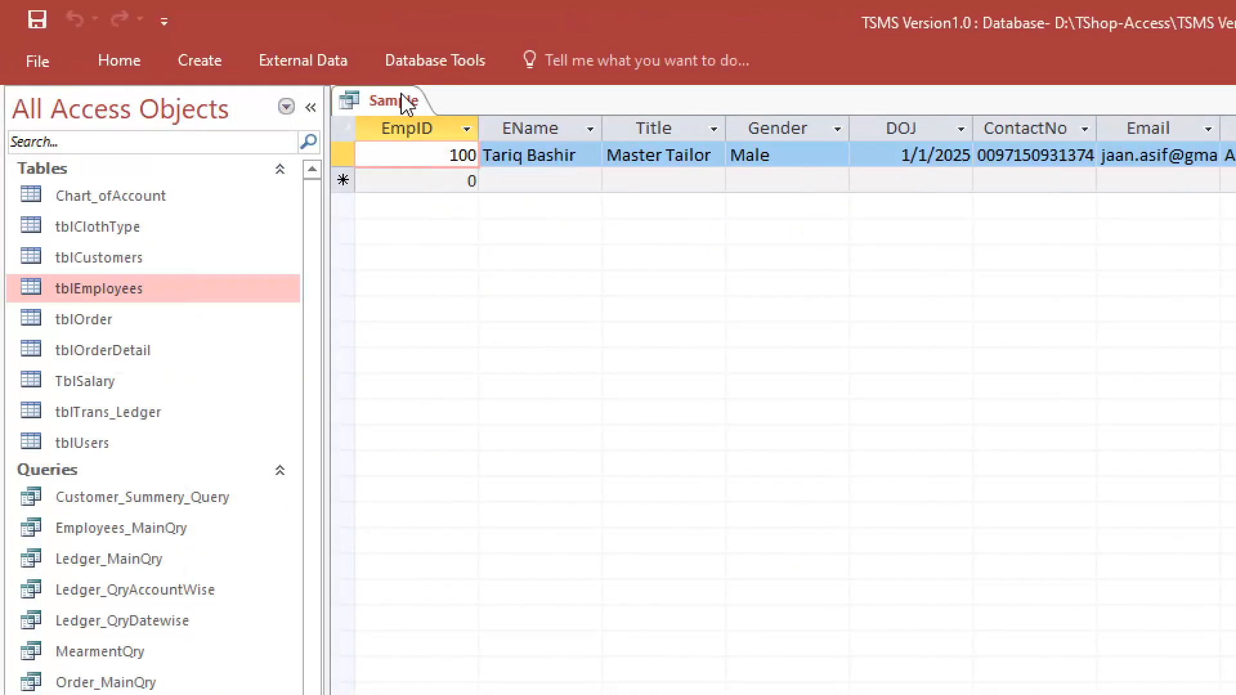
Close the Sample query's datasheet and reopen it from the list of queries
right_click(406, 103)
left_click(461, 147)
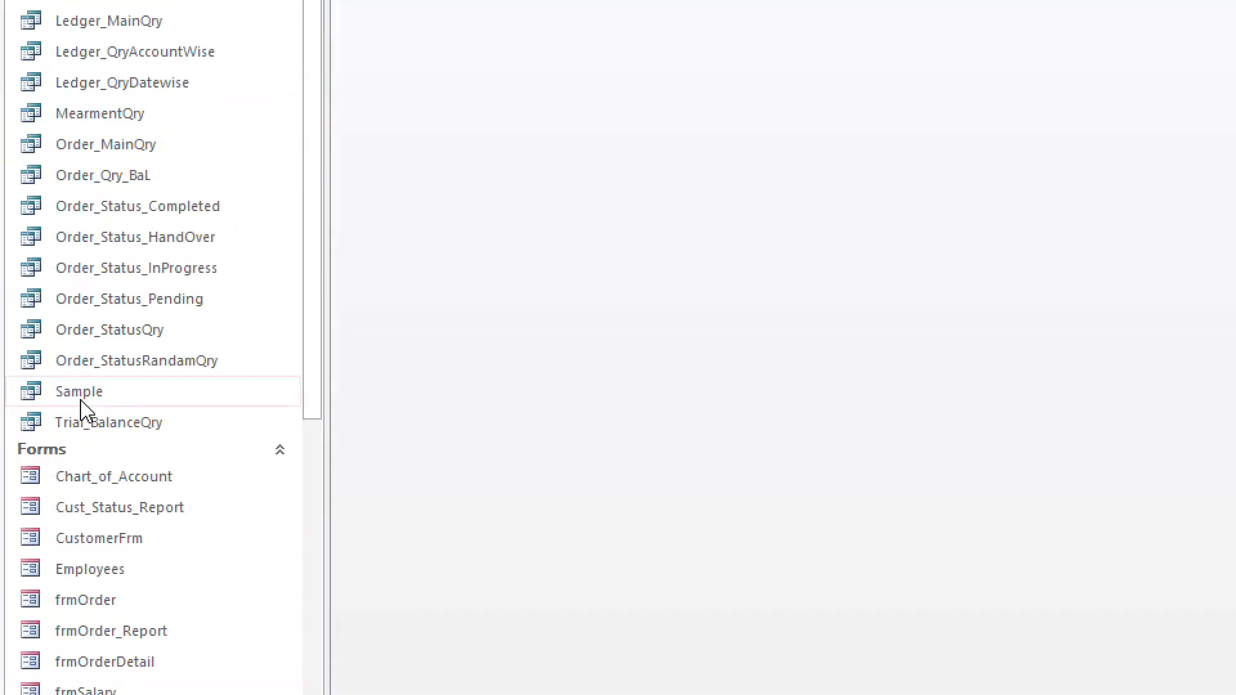
left_click(83, 395)
double_click(83, 395)
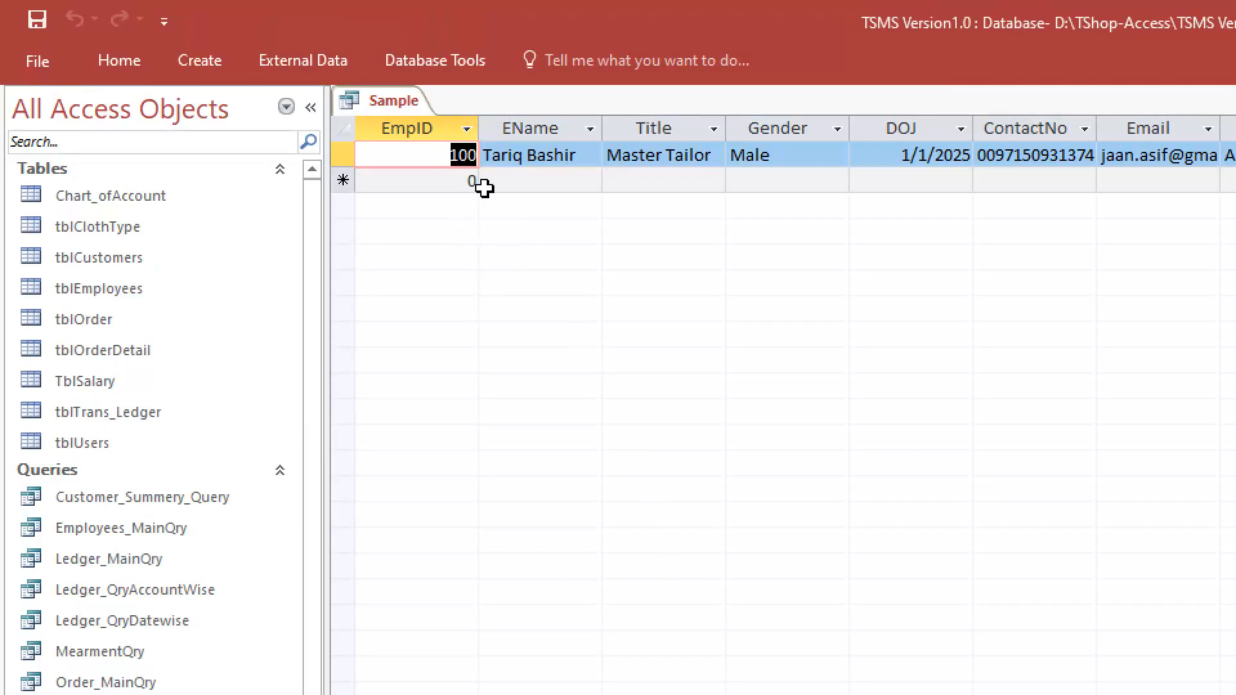
Close the Sample datasheet and open the query in Design View
right_click(386, 99)
left_click(446, 144)
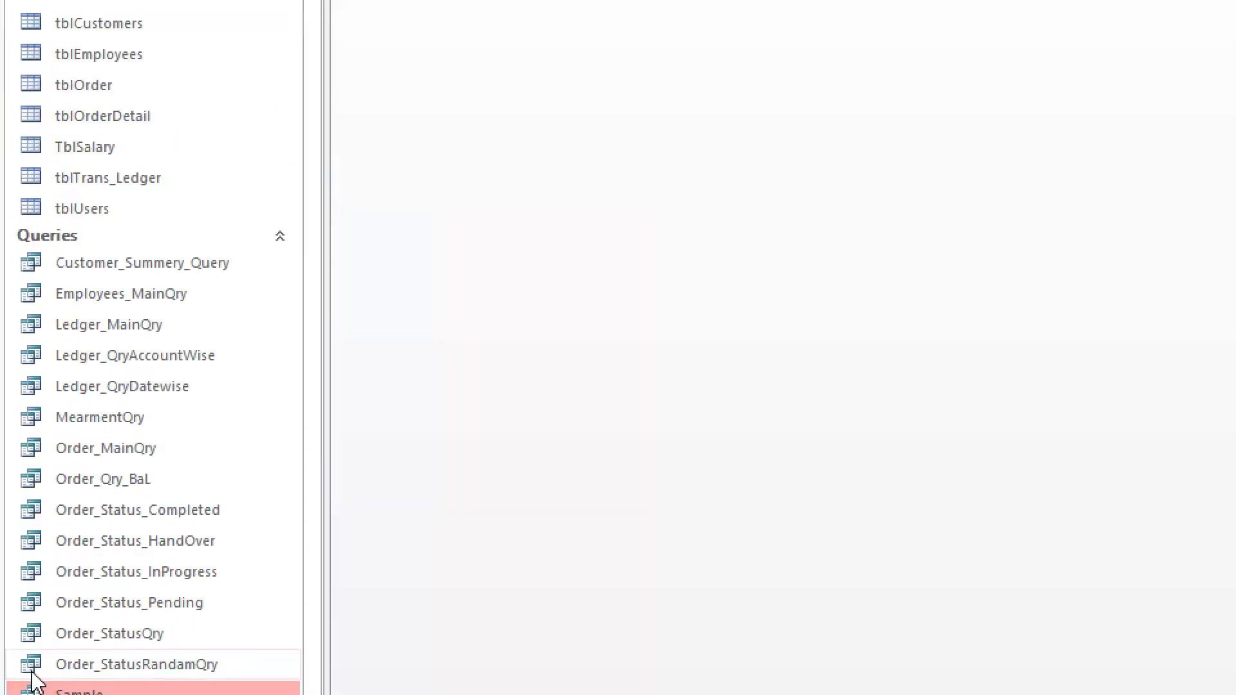
right_click(96, 477)
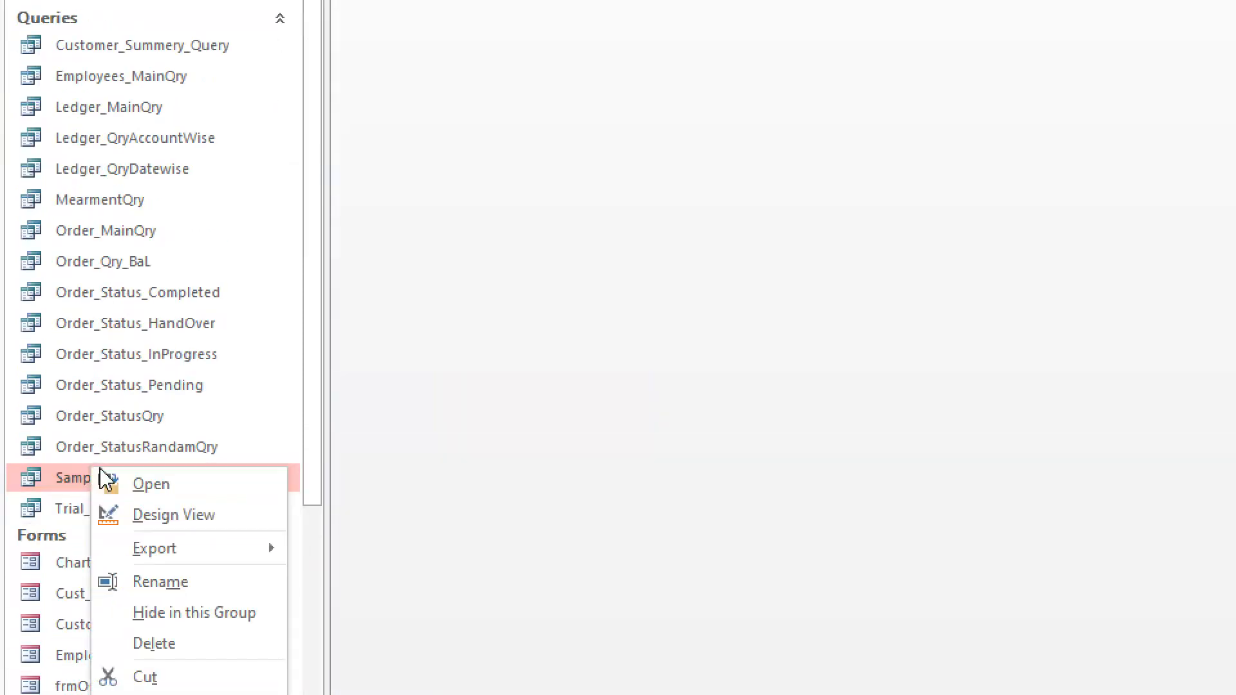
left_click(158, 518)
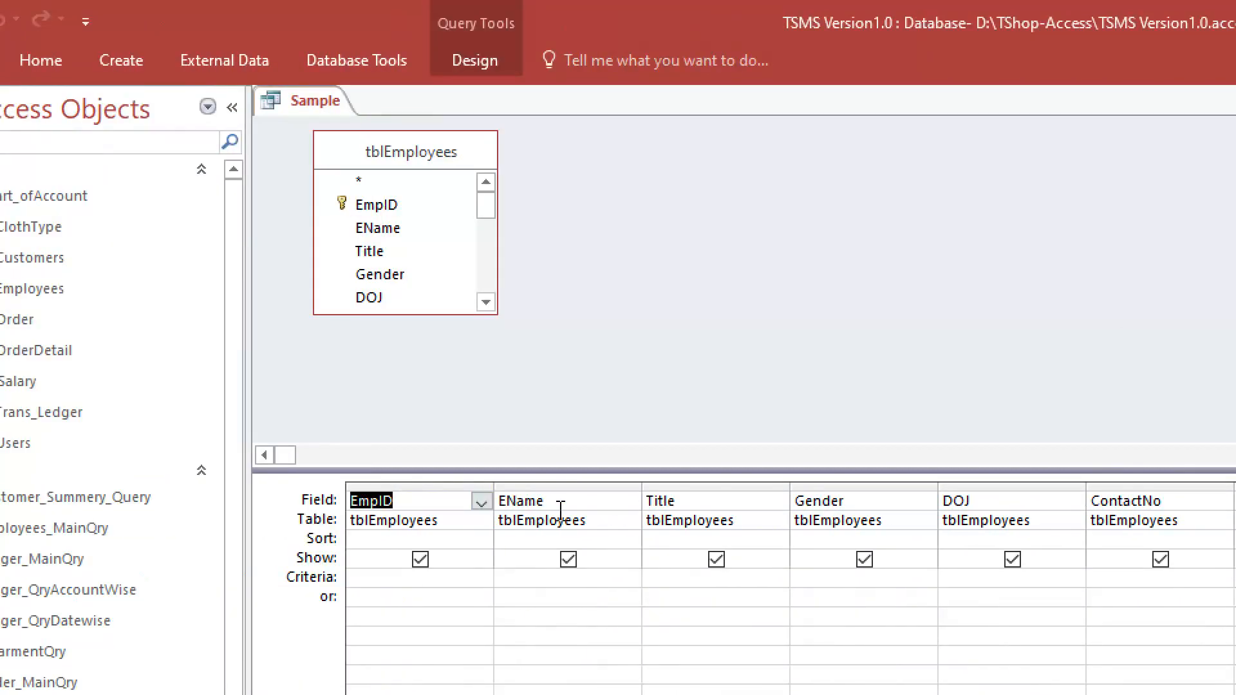
Review the Tables, Queries and Both lists in Show Table, select tblEmployees as an example and close the dialog without adding it
right_click(704, 196)
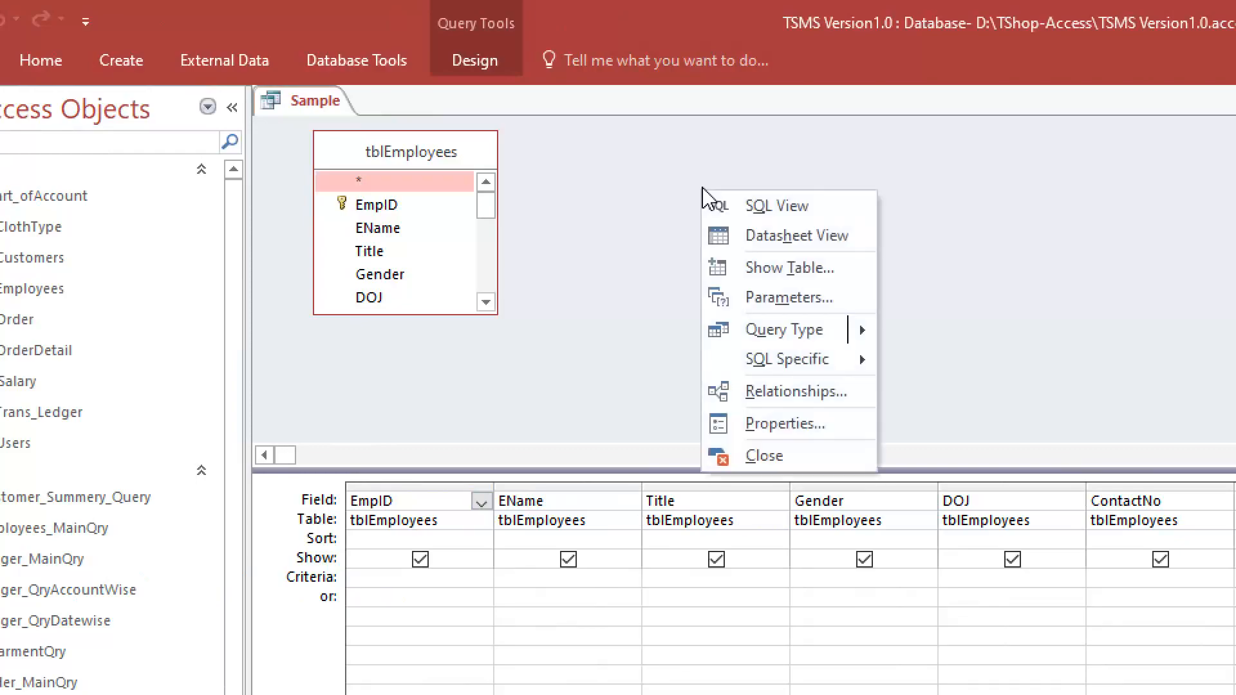
left_click(779, 269)
left_click_drag(1073, 495, 853, 191)
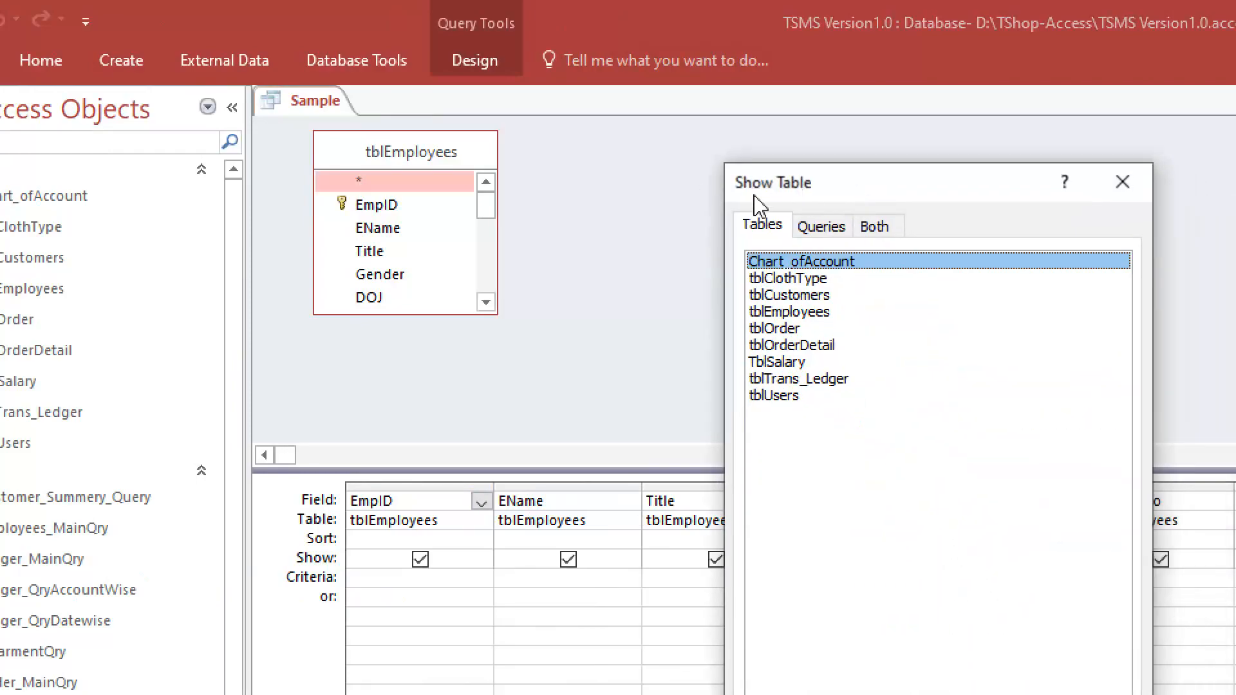
left_click(819, 232)
left_click(877, 226)
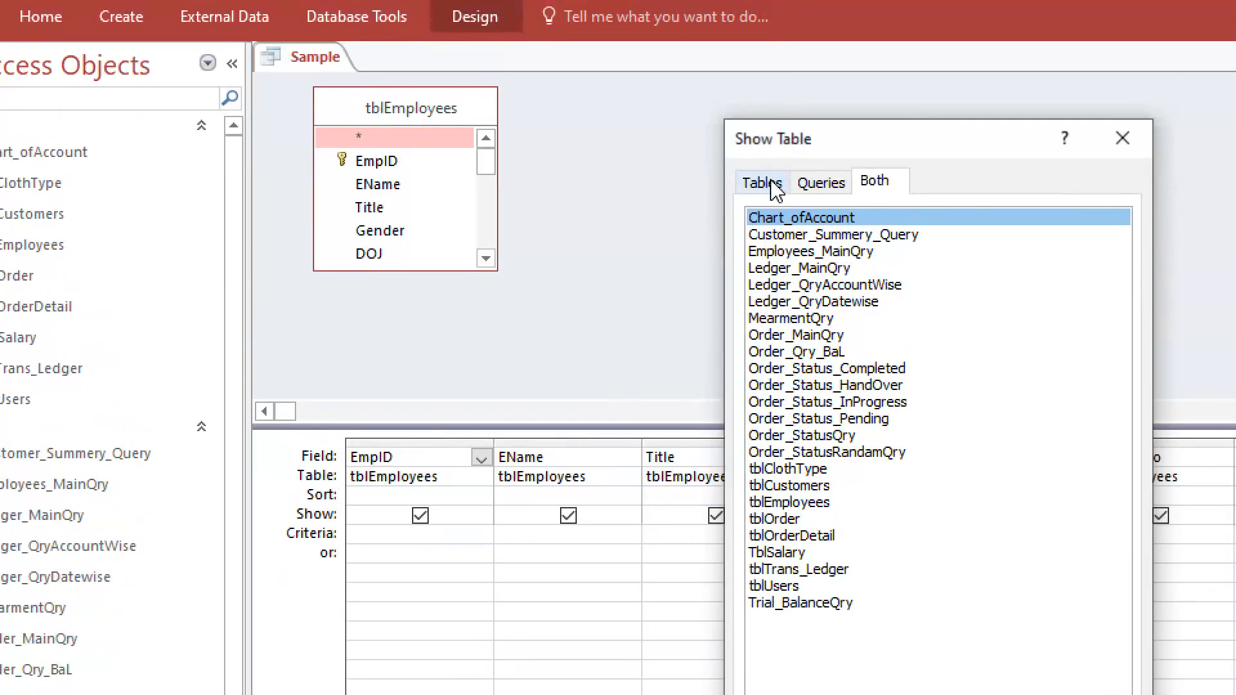
left_click(765, 183)
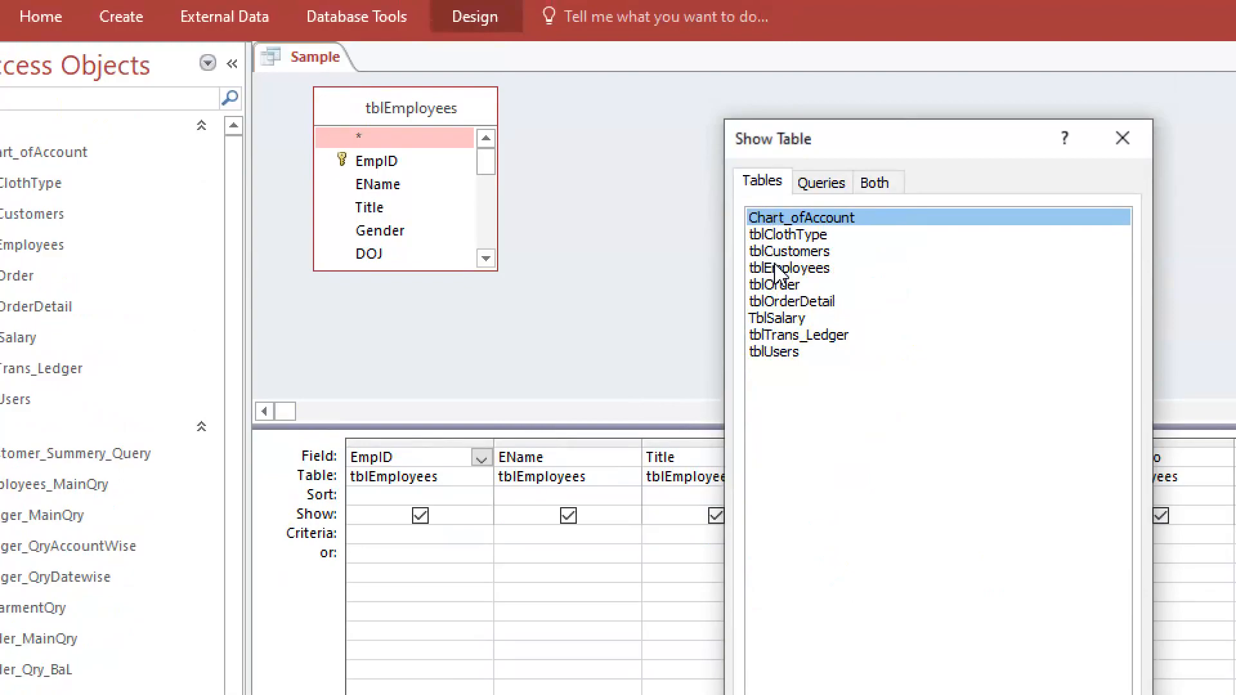
left_click(779, 268)
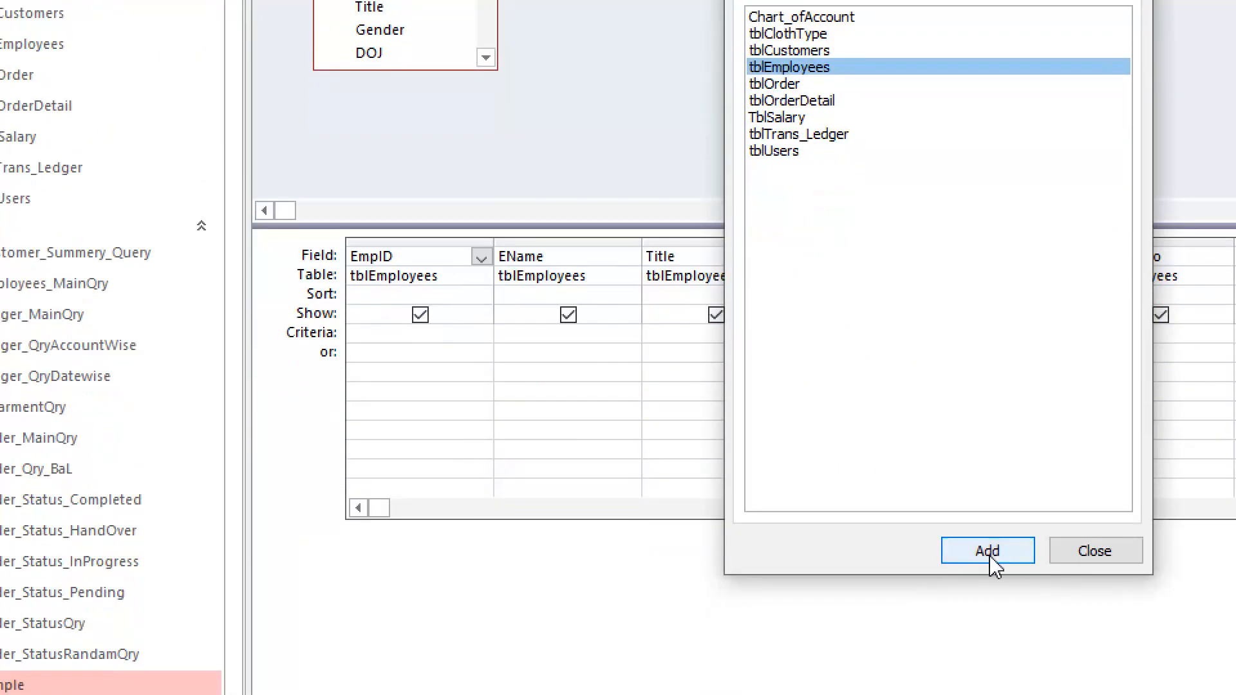
left_click(1097, 616)
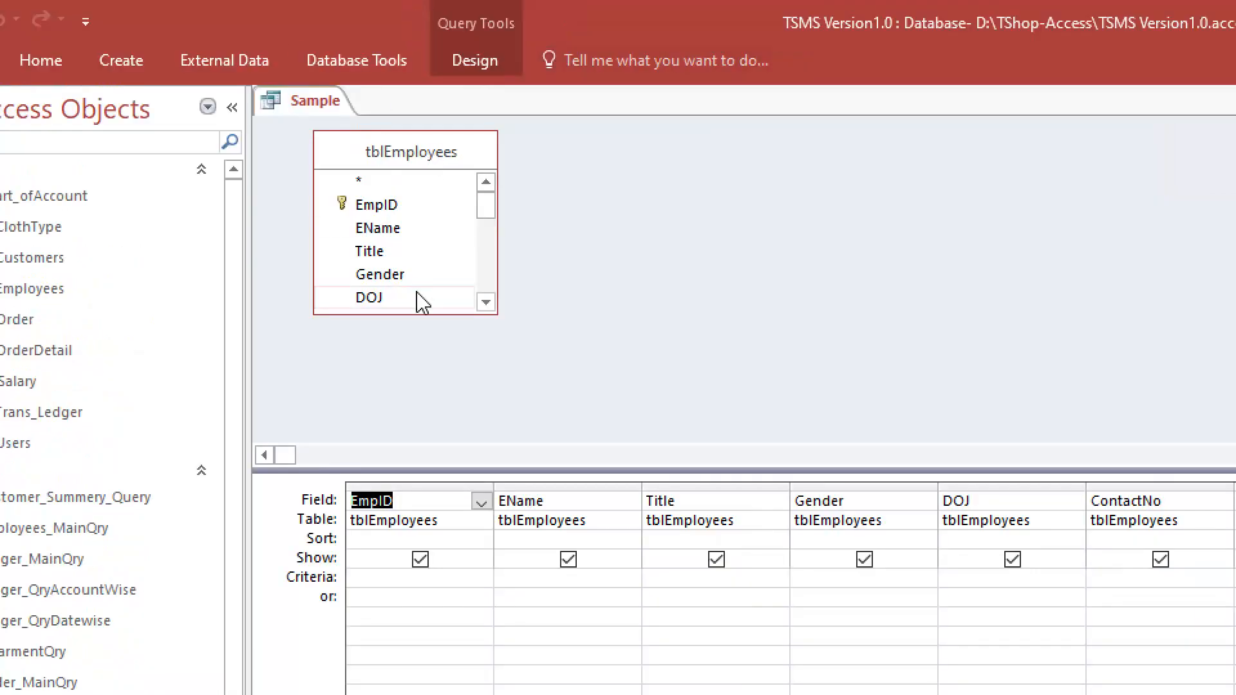
Enlarge the tblEmployees field list in the query design to show more fields and close the database
left_click_drag(423, 310, 419, 423)
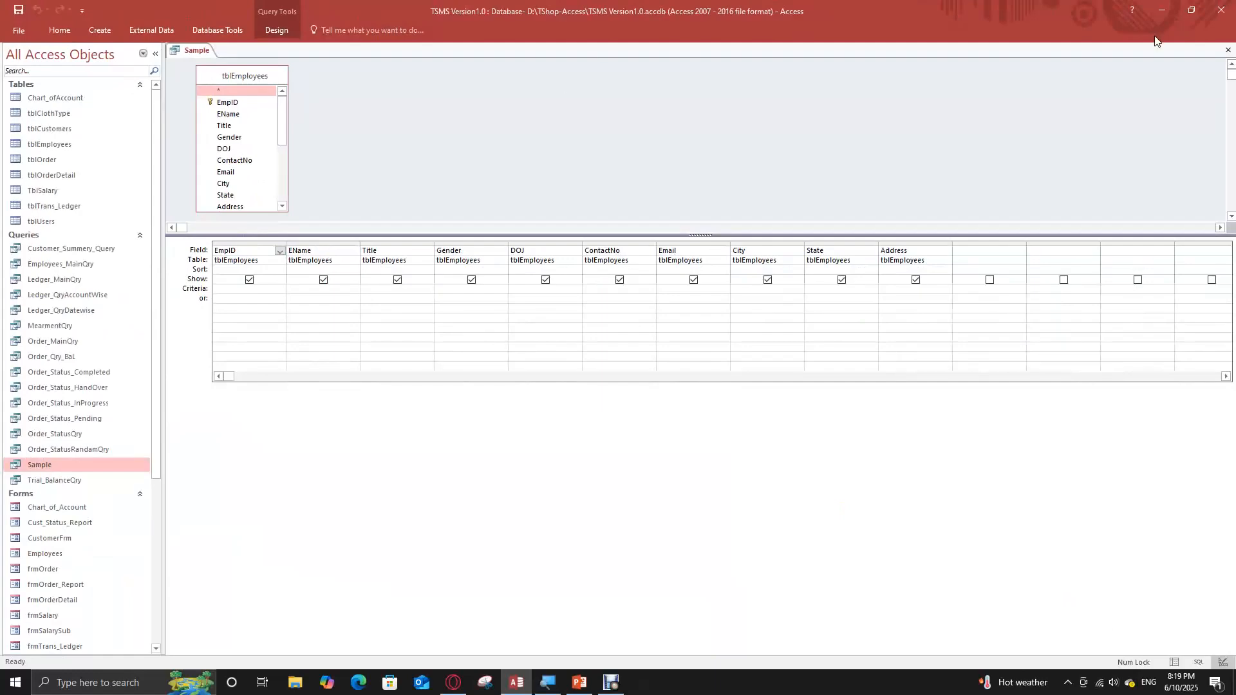
left_click(1225, 13)
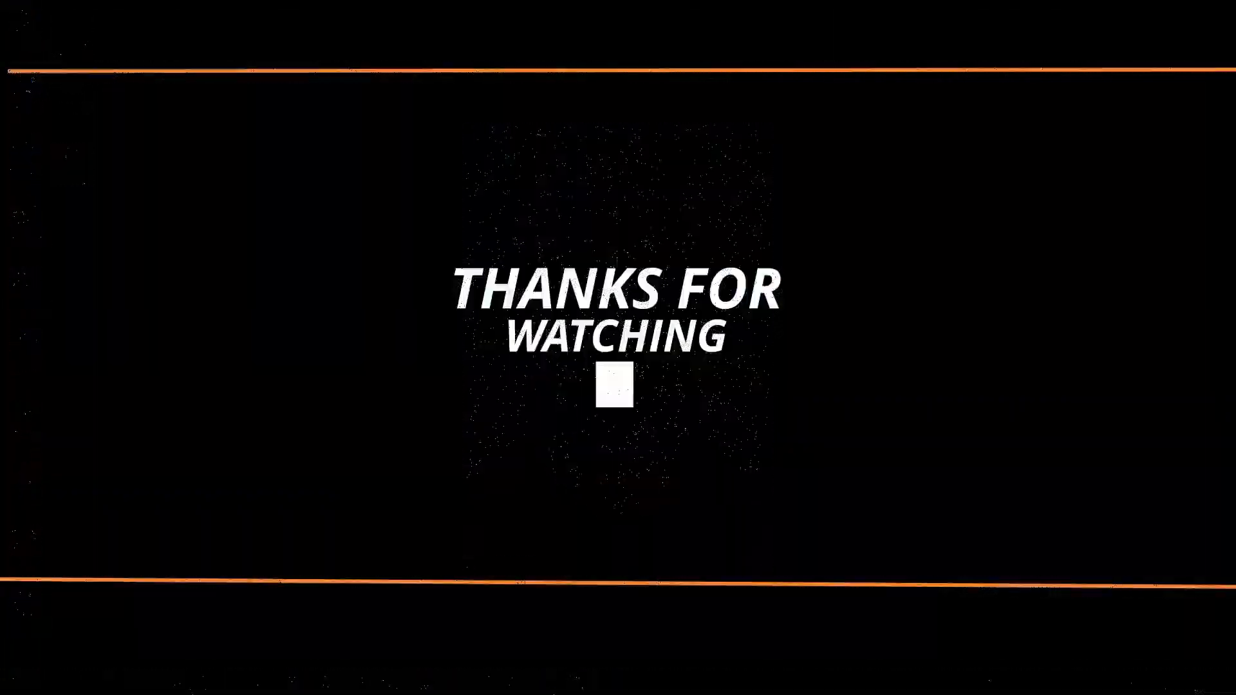